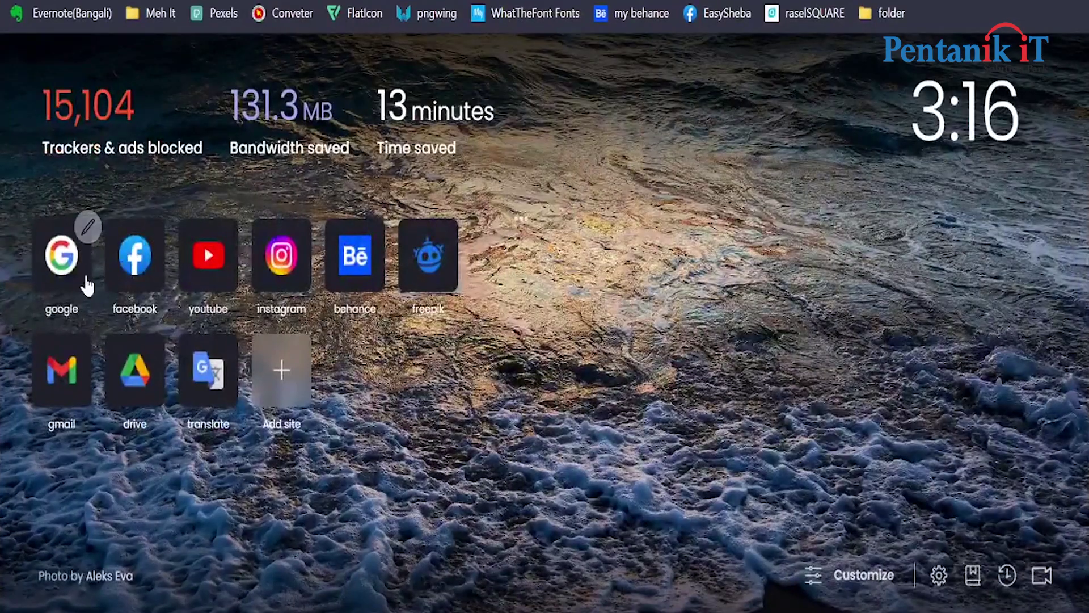
# Google 'fiverr' and open the Fiverr - Freelance Services Marketplace result.
pyautogui.click(87, 286)
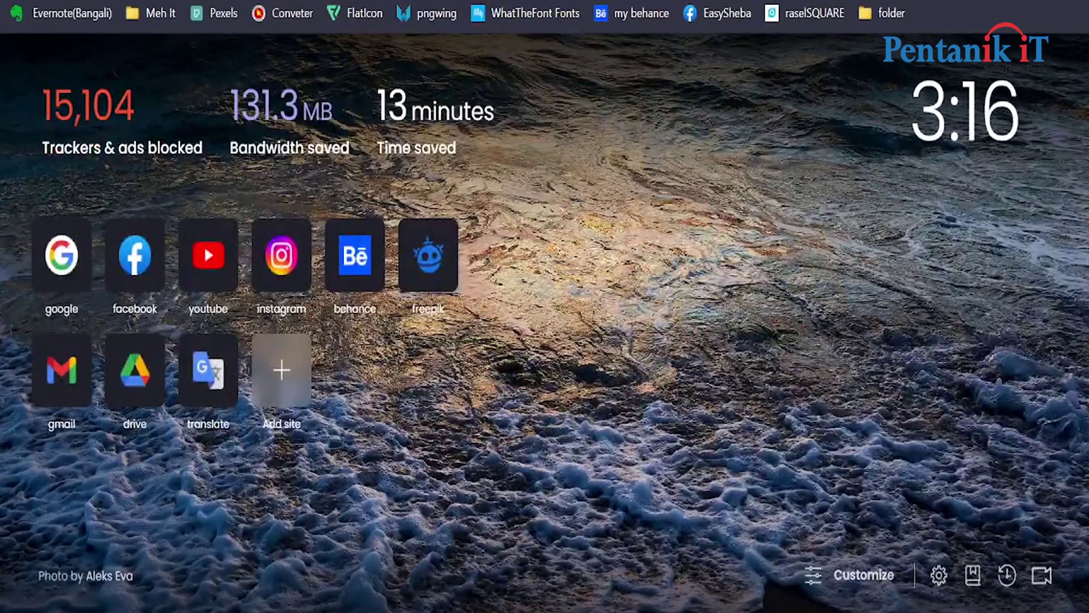
pyautogui.write('fiverr')
pyautogui.press('Return')
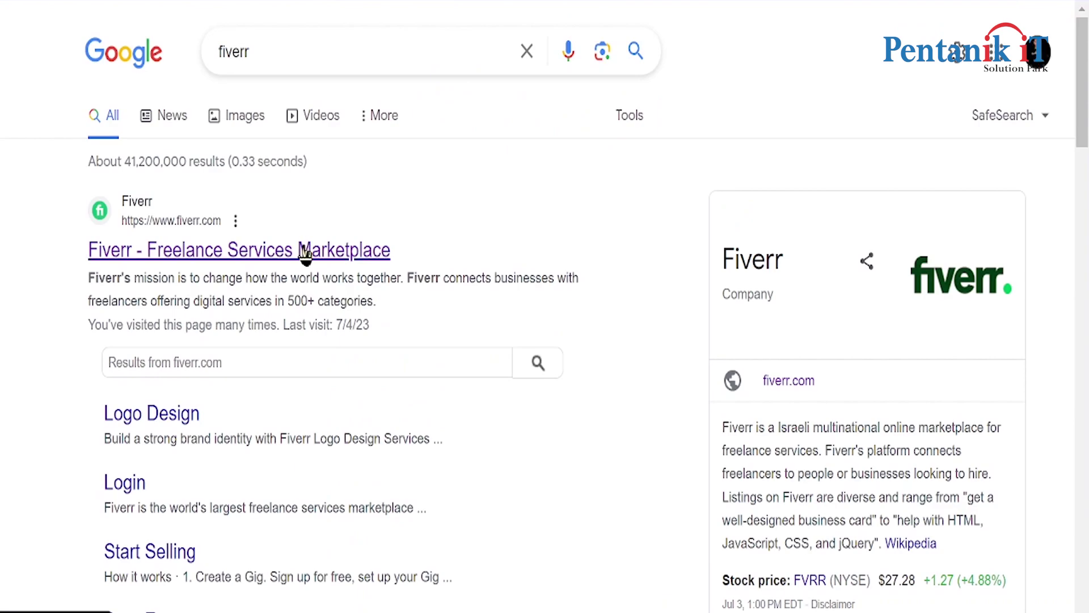
pyautogui.click(306, 254)
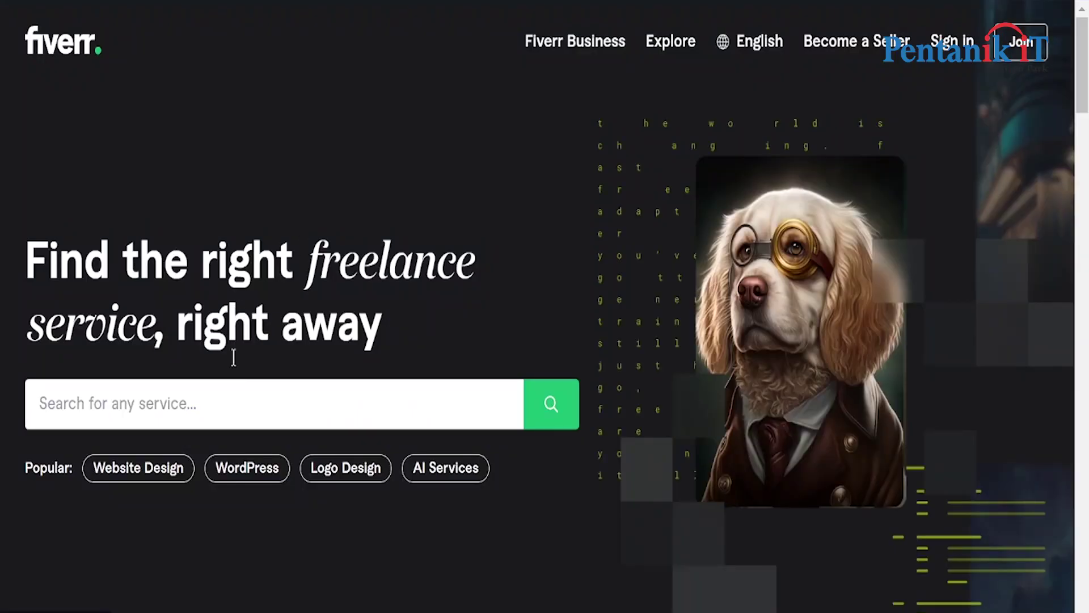
# Search Fiverr for 'flower hand drawn logo'.
pyautogui.click(242, 401)
pyautogui.write('f')
pyautogui.press('BackSpace')
pyautogui.write('flower')
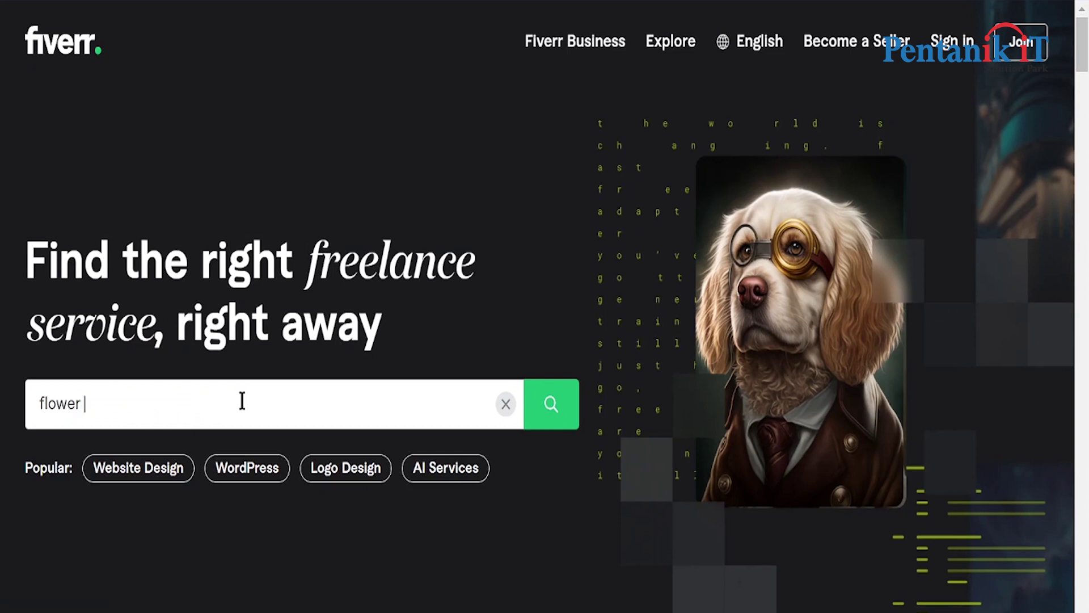
pyautogui.write(' dranw')
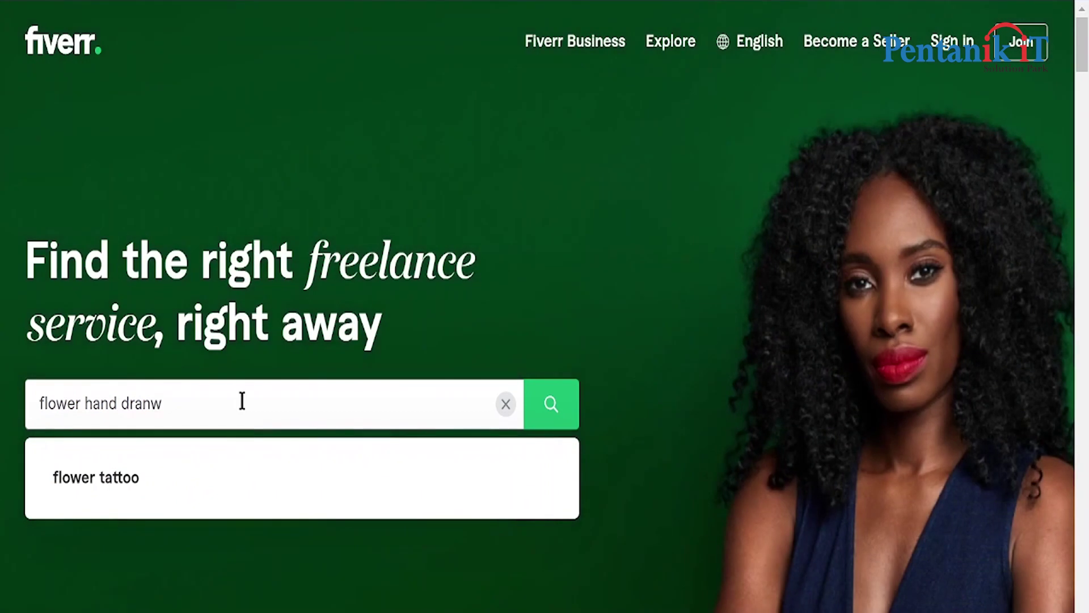
pyautogui.press('BackSpace')
pyautogui.press('BackSpace')
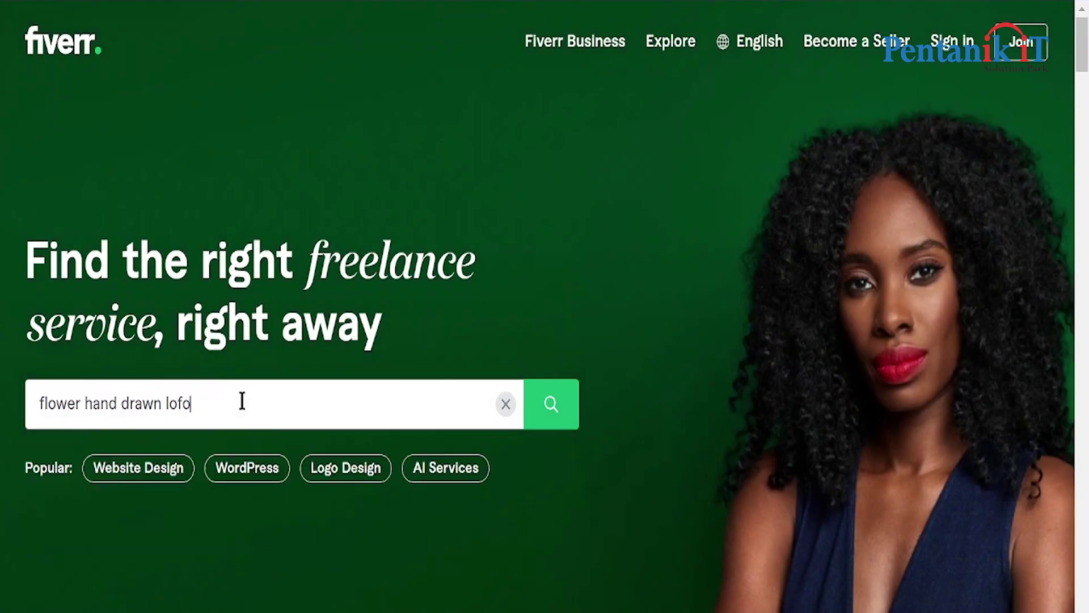
pyautogui.press('Return')
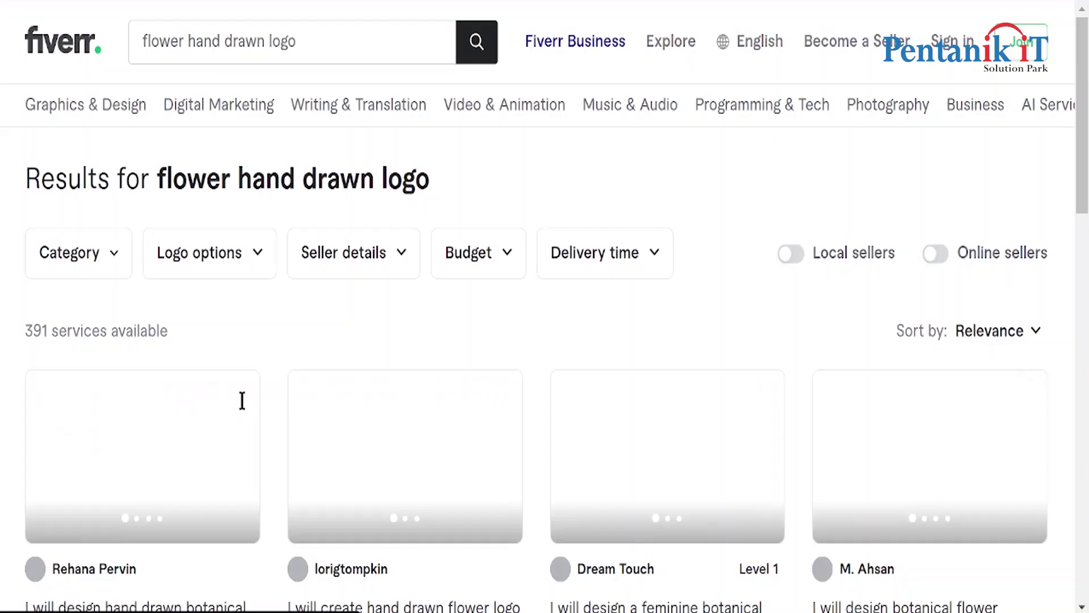
# Scroll the results and open the Thistle Wreaths floral logo gig.
pyautogui.scroll(-2, 2, 408)
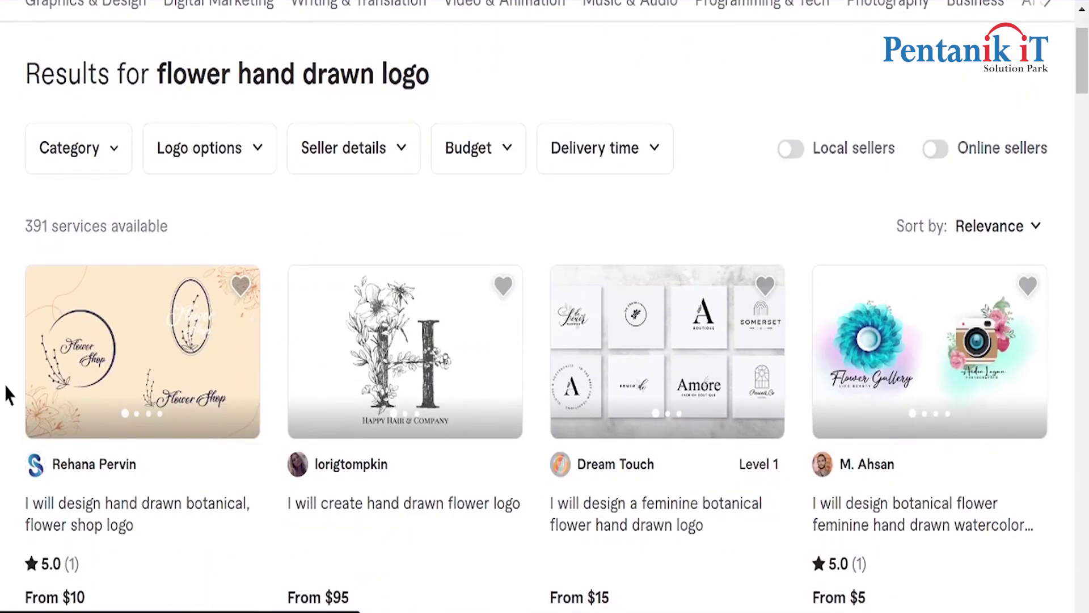
pyautogui.scroll(-4, 8, 395)
pyautogui.scroll(-2, 9, 333)
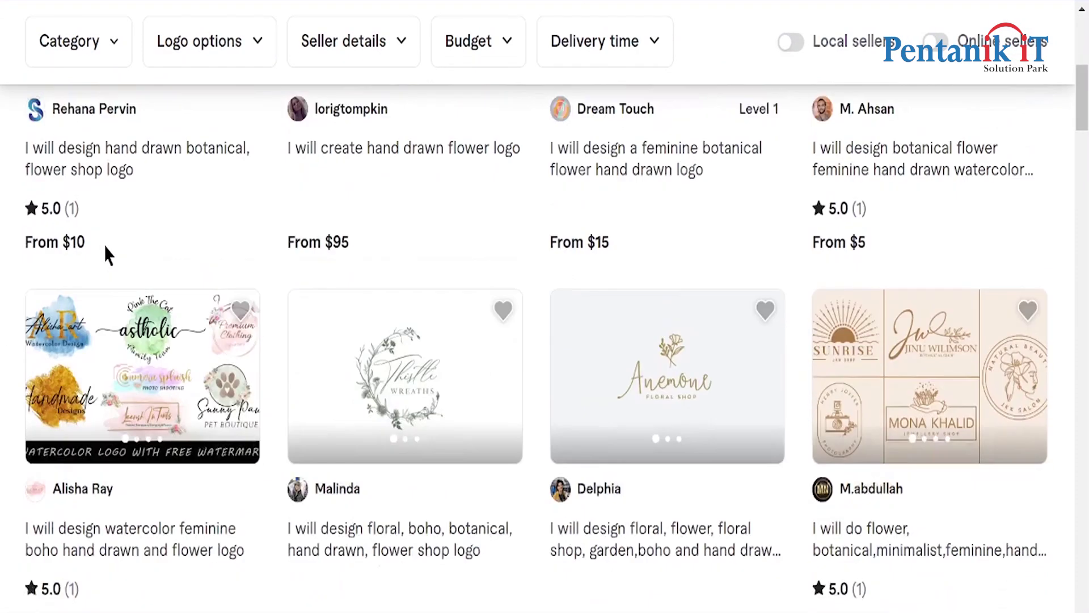
pyautogui.scroll(-1, 104, 245)
pyautogui.click(413, 328)
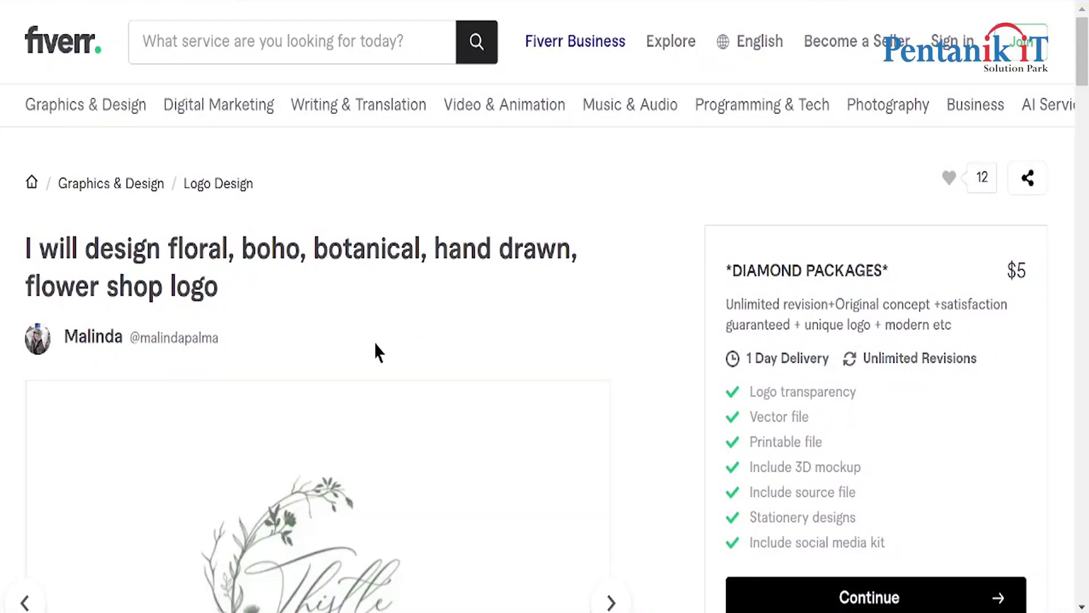
# Scroll the Thistle Wreaths gig page and view its next sample logo, then return to the first.
pyautogui.scroll(-3, 375, 357)
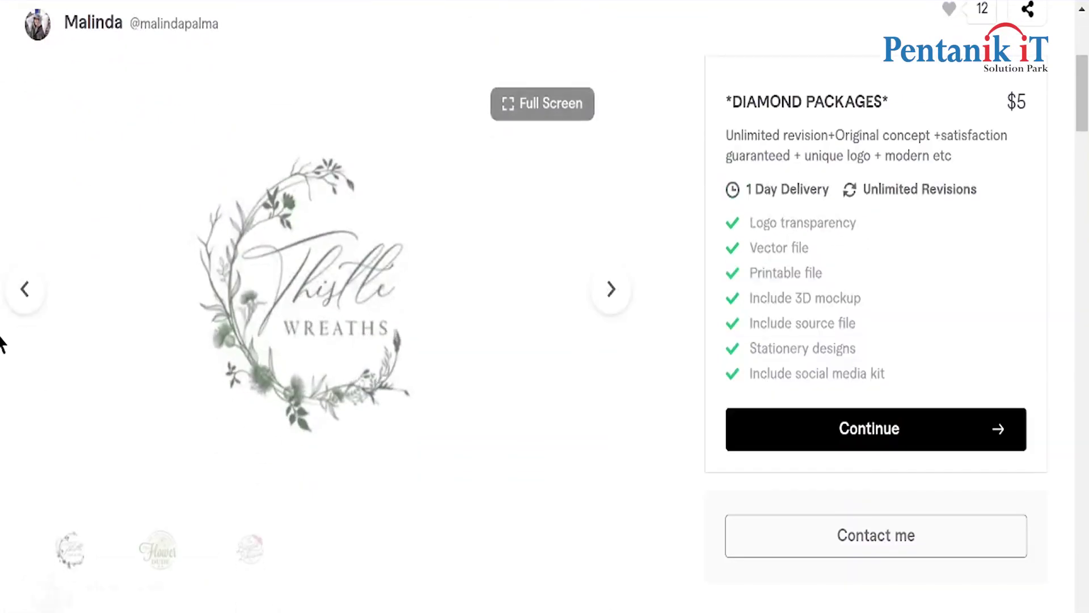
pyautogui.scroll(2, 2, 351)
pyautogui.scroll(1, 2, 343)
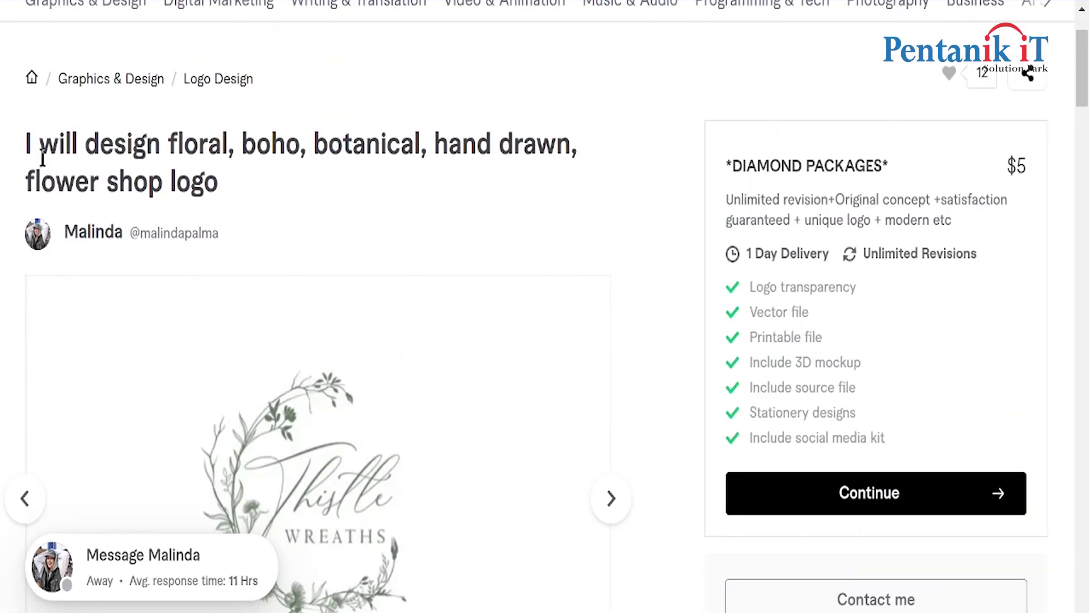
pyautogui.scroll(-2, 48, 156)
pyautogui.scroll(-1, 170, 425)
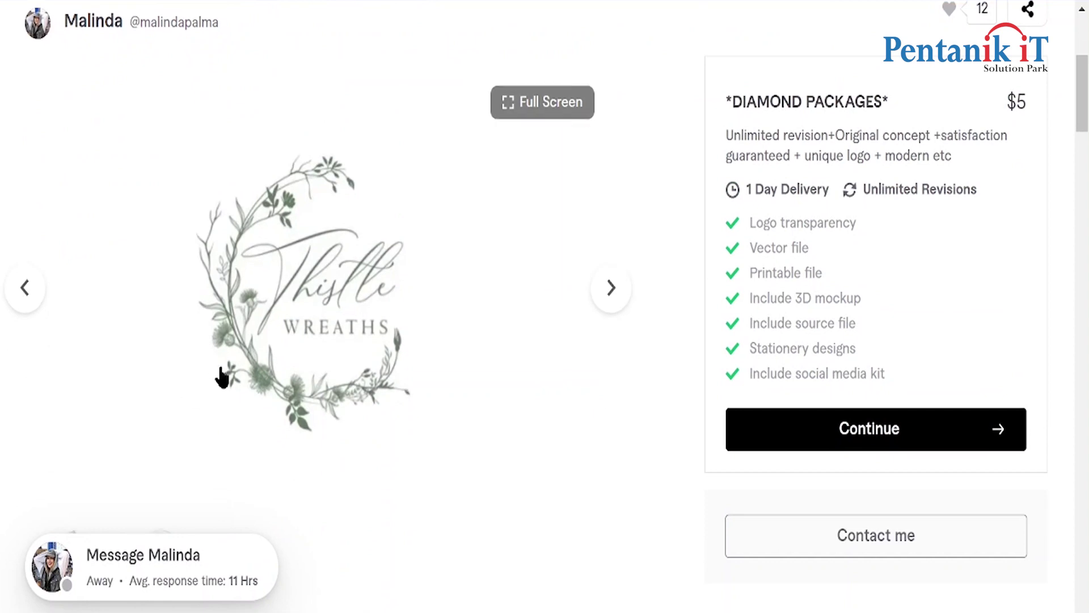
pyautogui.scroll(-3, 220, 376)
pyautogui.scroll(1, 219, 377)
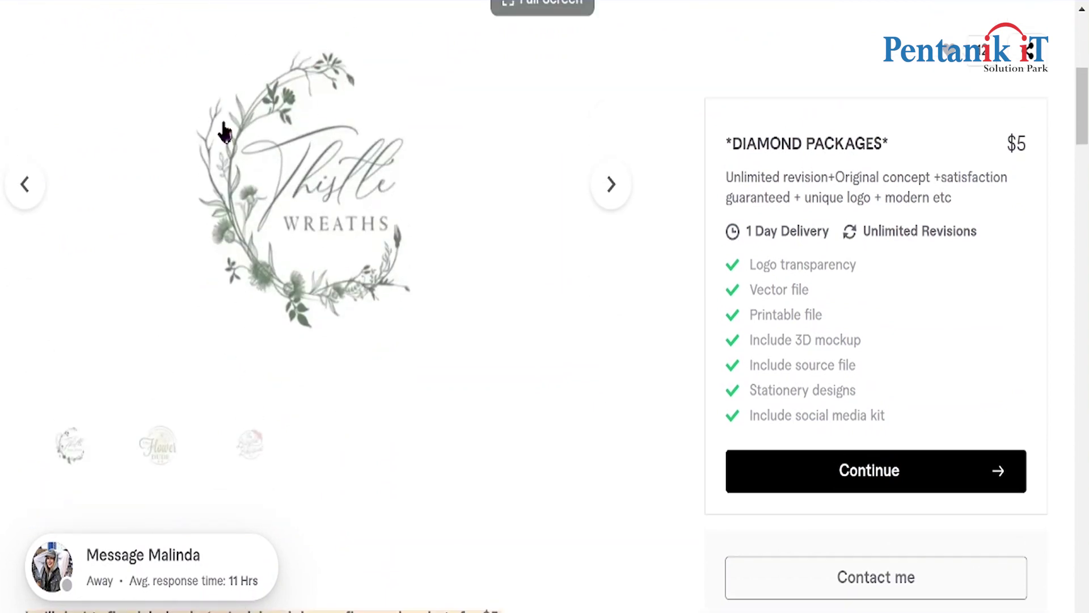
pyautogui.click(159, 445)
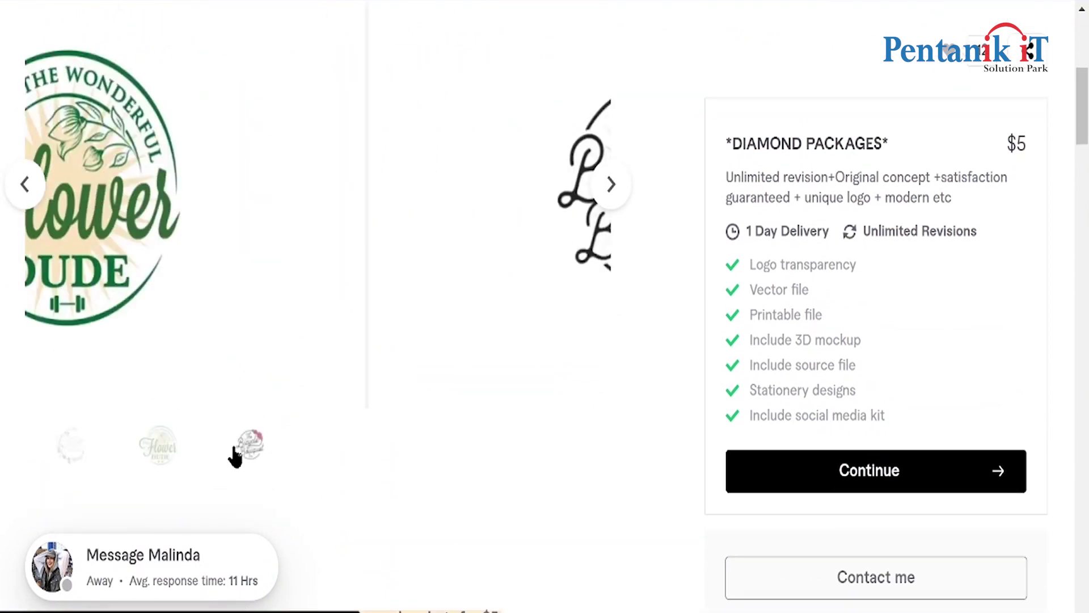
pyautogui.click(81, 458)
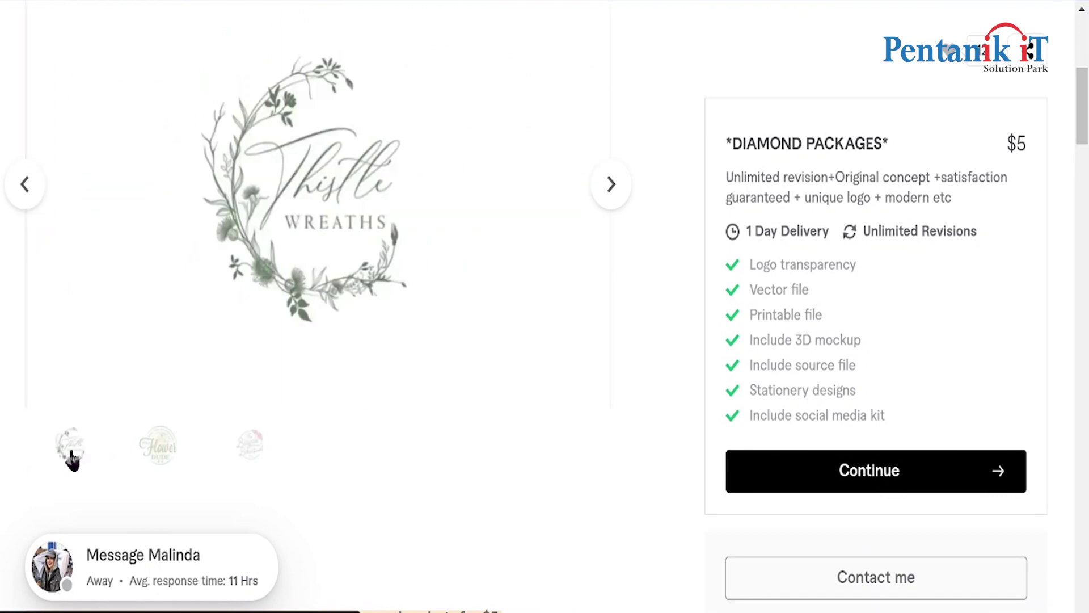
pyautogui.scroll(2, 110, 360)
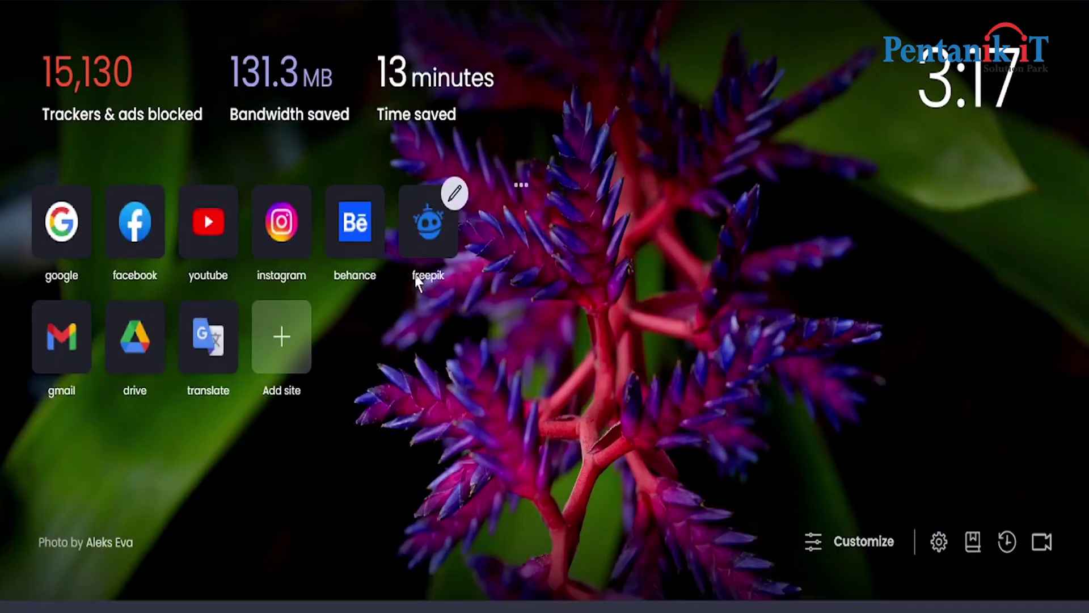
# Search Freepik for 'hand drawn flower' and scroll through the results.
pyautogui.click(420, 281)
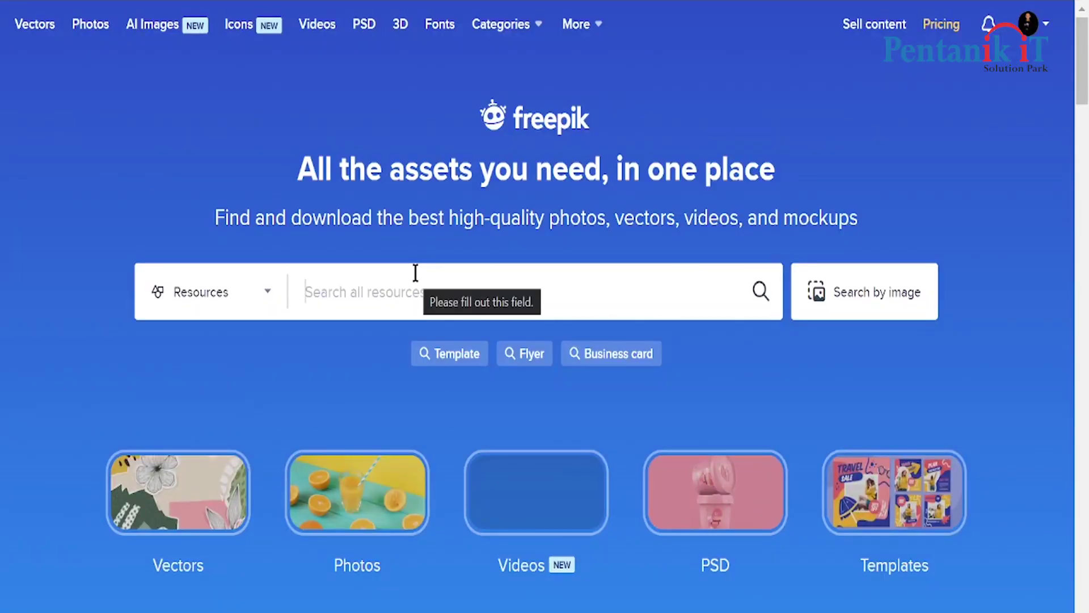
pyautogui.write('hand')
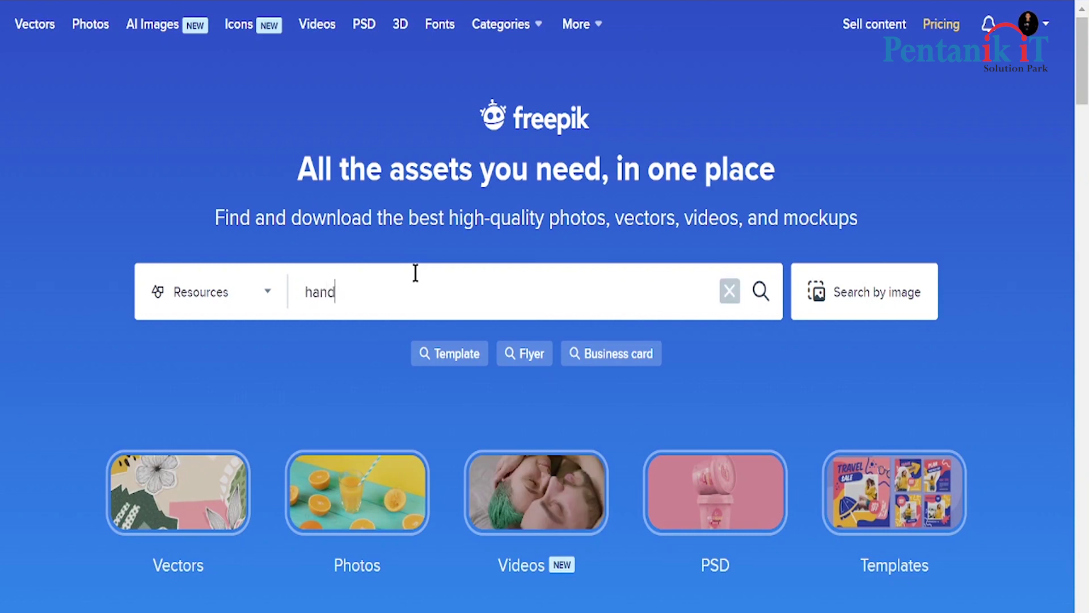
pyautogui.write(' drawn ')
pyautogui.write('fl')
pyautogui.press('Return')
pyautogui.scroll(-2, 414, 280)
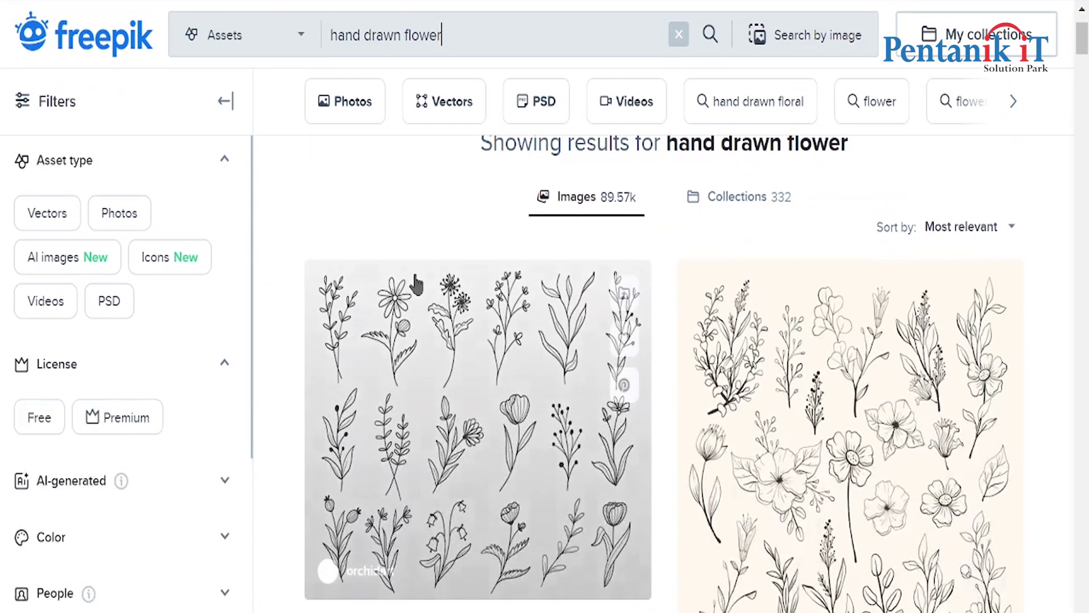
pyautogui.scroll(-5, 414, 280)
pyautogui.scroll(-3, 799, 328)
pyautogui.scroll(-3, 797, 302)
pyautogui.scroll(-3, 797, 302)
pyautogui.scroll(-4, 856, 275)
pyautogui.scroll(-4, 450, 314)
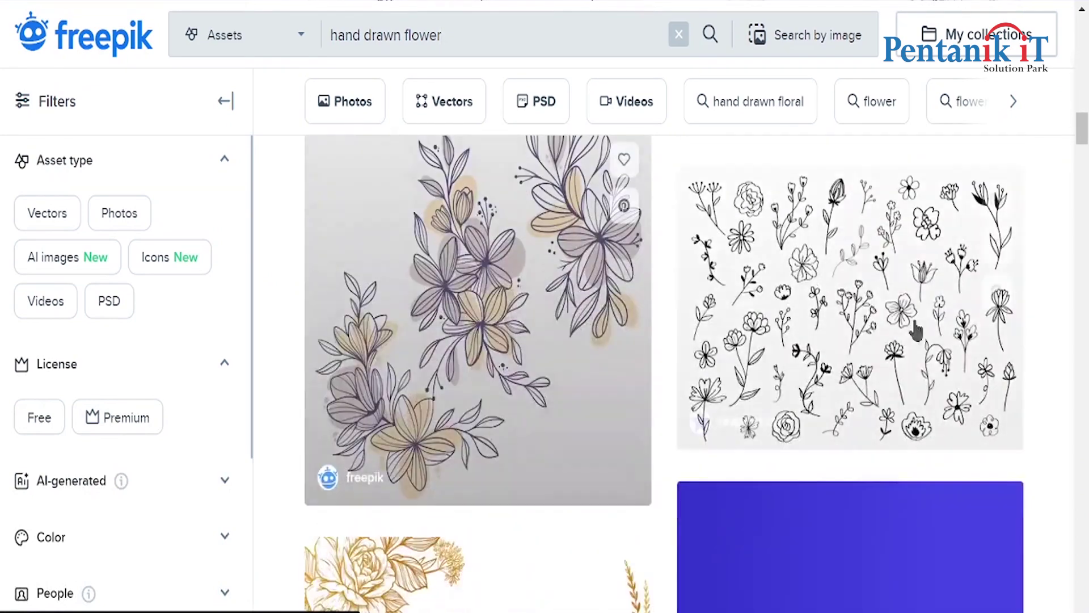
pyautogui.scroll(-4, 900, 316)
pyautogui.scroll(-3, 386, 356)
pyautogui.scroll(-5, 385, 357)
pyautogui.scroll(-4, 386, 357)
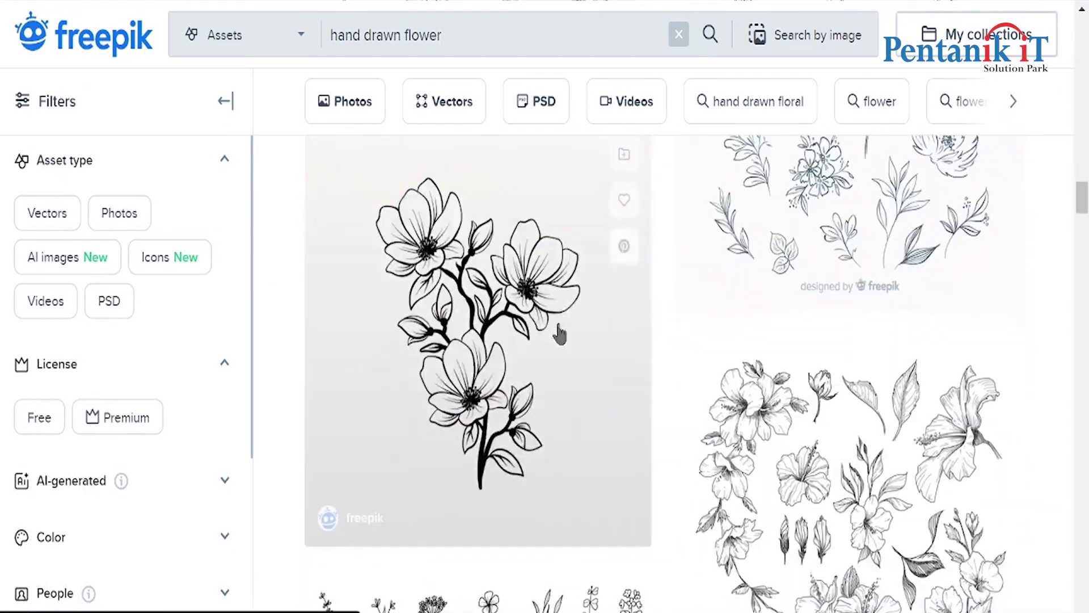
# Refine the Freepik search to 'hand drawn circle flower'.
pyautogui.click(456, 26)
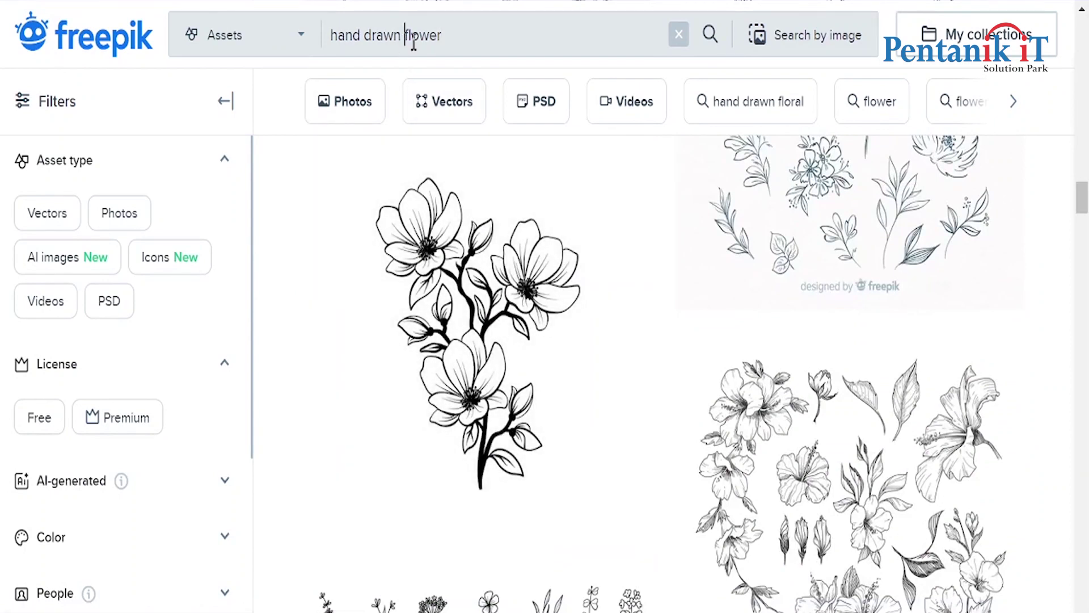
pyautogui.write('circle')
pyautogui.press('Return')
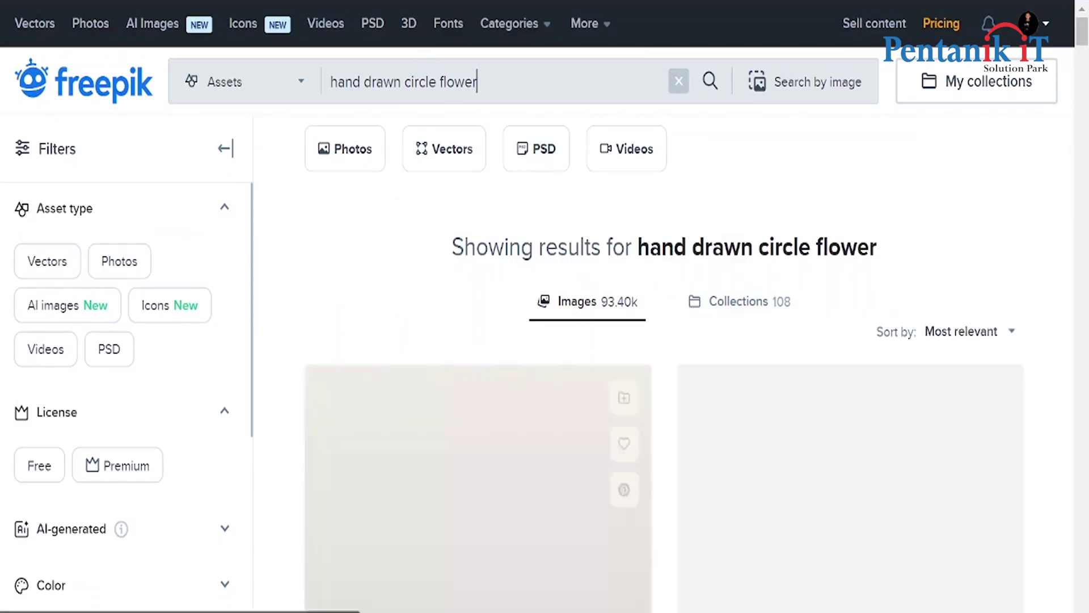
# Scroll the 'hand drawn circle flower' results down to the Hand Drawn Floral Wreath card.
pyautogui.scroll(-2, 533, 338)
pyautogui.scroll(-4, 533, 337)
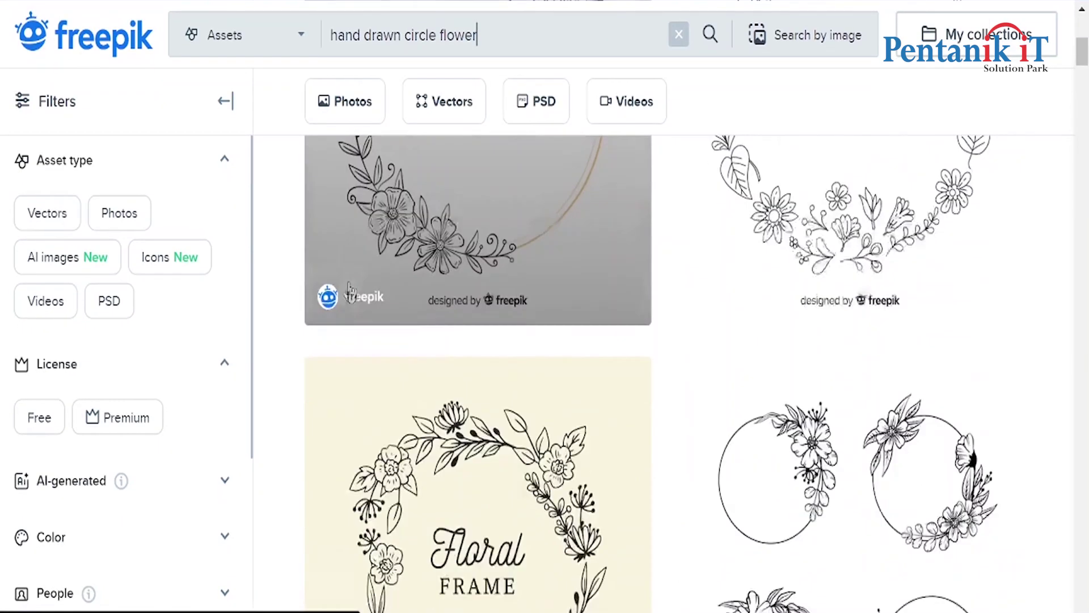
pyautogui.scroll(-5, 567, 397)
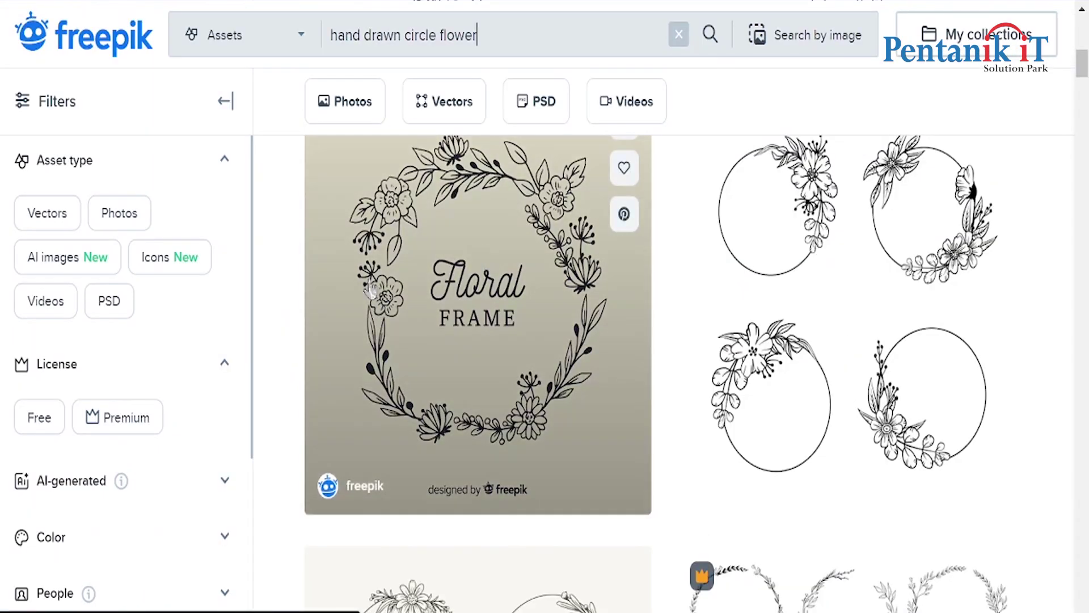
pyautogui.scroll(-4, 458, 277)
pyautogui.scroll(-4, 507, 271)
pyautogui.scroll(-4, 507, 271)
pyautogui.scroll(-3, 505, 275)
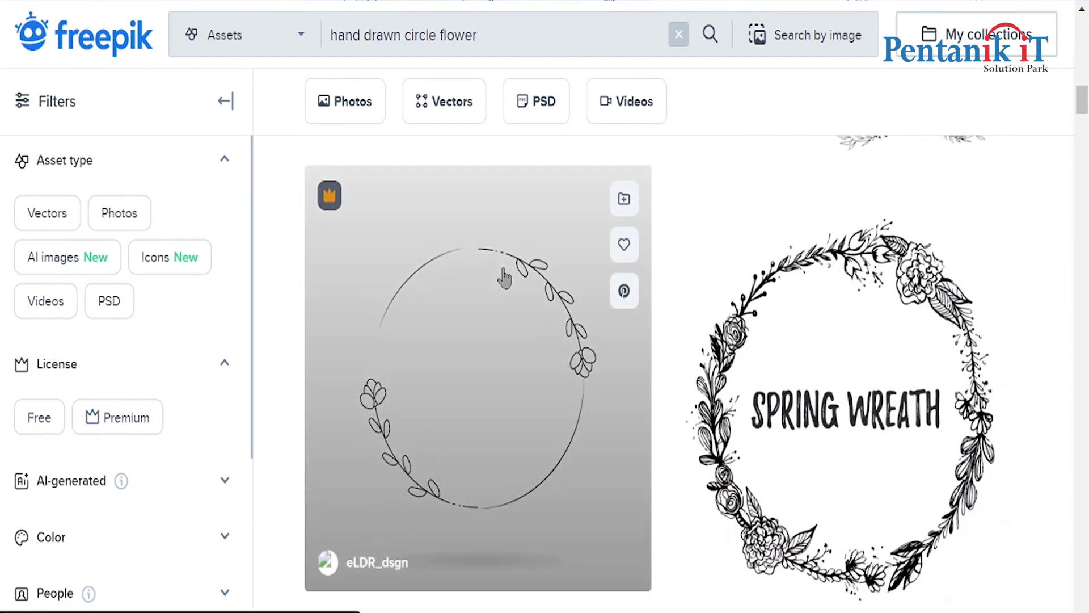
pyautogui.scroll(-5, 505, 278)
pyautogui.scroll(-2, 504, 278)
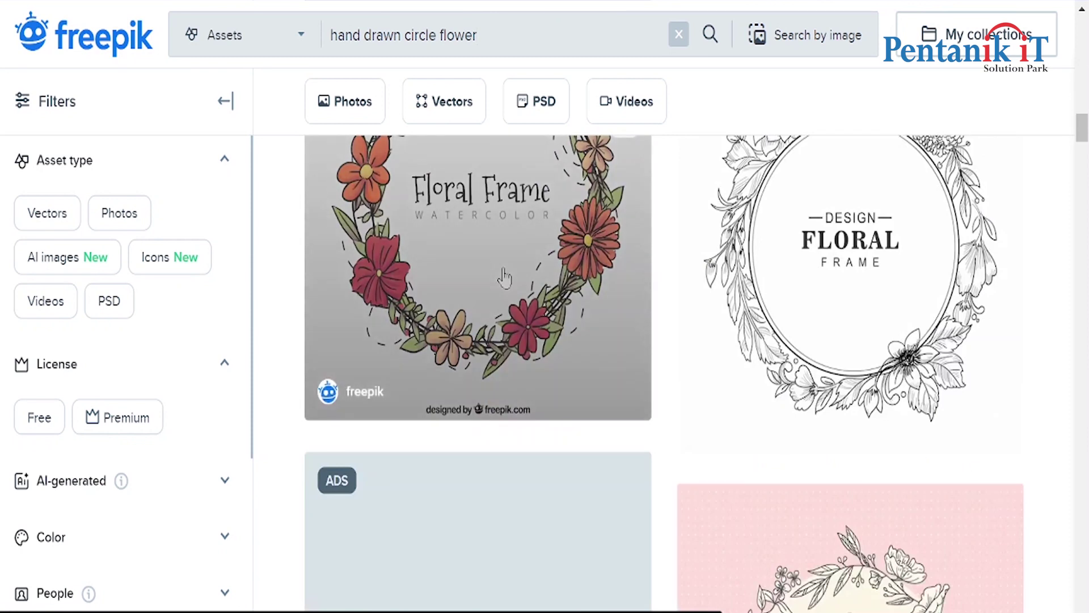
pyautogui.scroll(2, 504, 278)
pyautogui.scroll(-1, 504, 278)
pyautogui.scroll(-5, 504, 278)
pyautogui.scroll(-4, 505, 277)
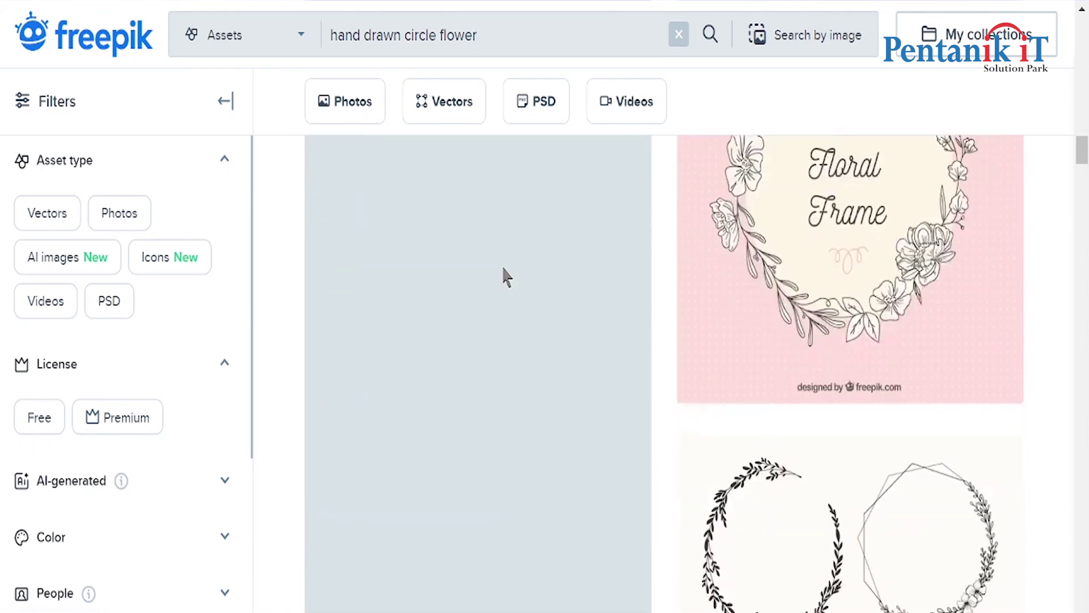
pyautogui.scroll(-4, 507, 277)
pyautogui.scroll(-2, 507, 277)
pyautogui.scroll(-5, 506, 278)
pyautogui.scroll(-2, 505, 278)
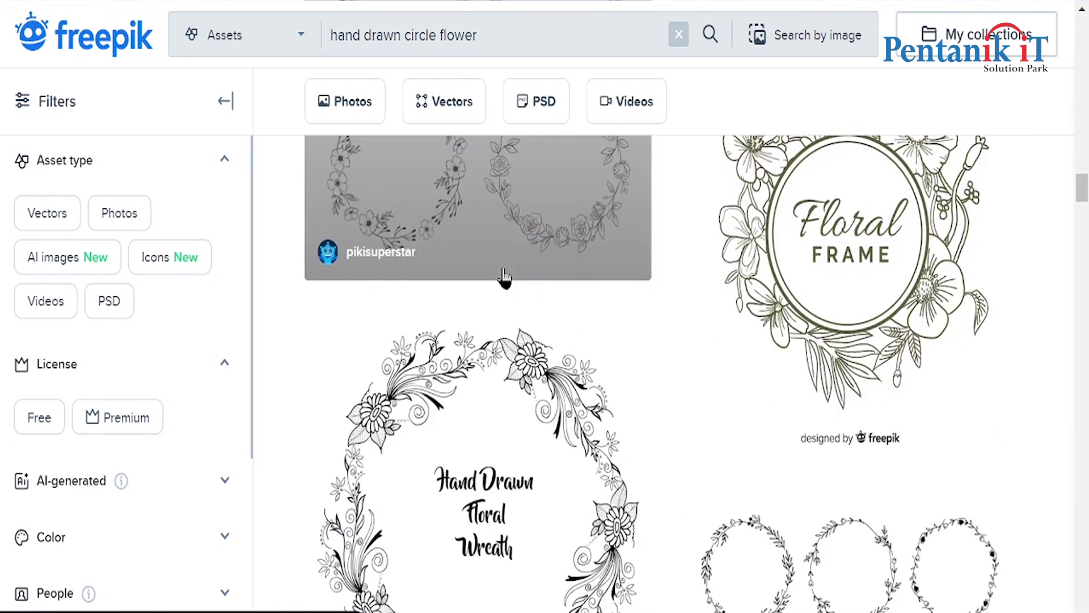
pyautogui.scroll(-3, 505, 278)
# Download the free Hand Drawn Floral Wreath vector with attribution and save it to disk.
pyautogui.click(454, 346)
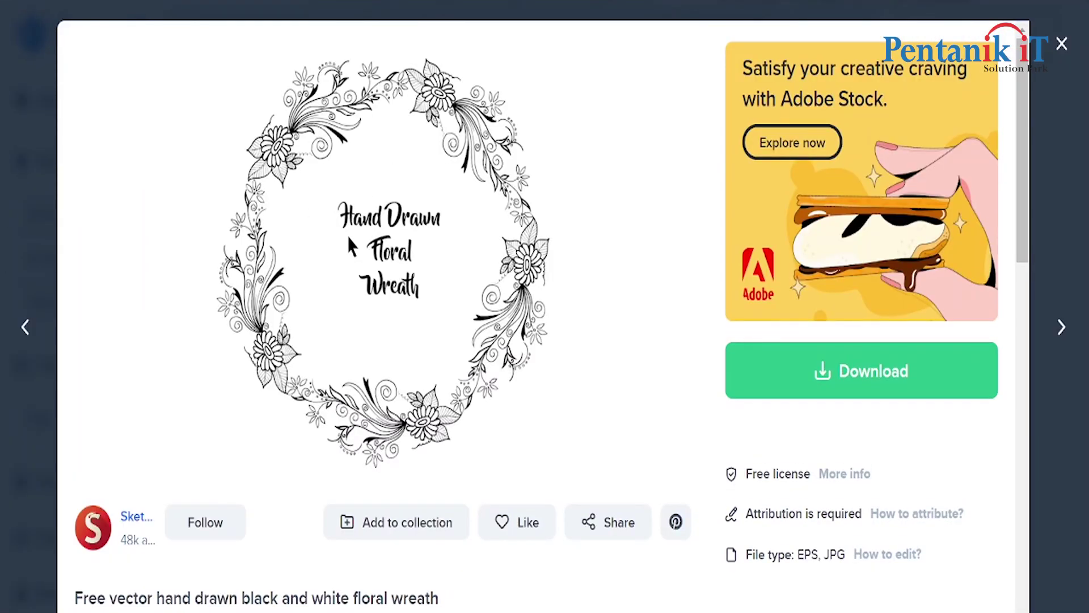
pyautogui.click(756, 359)
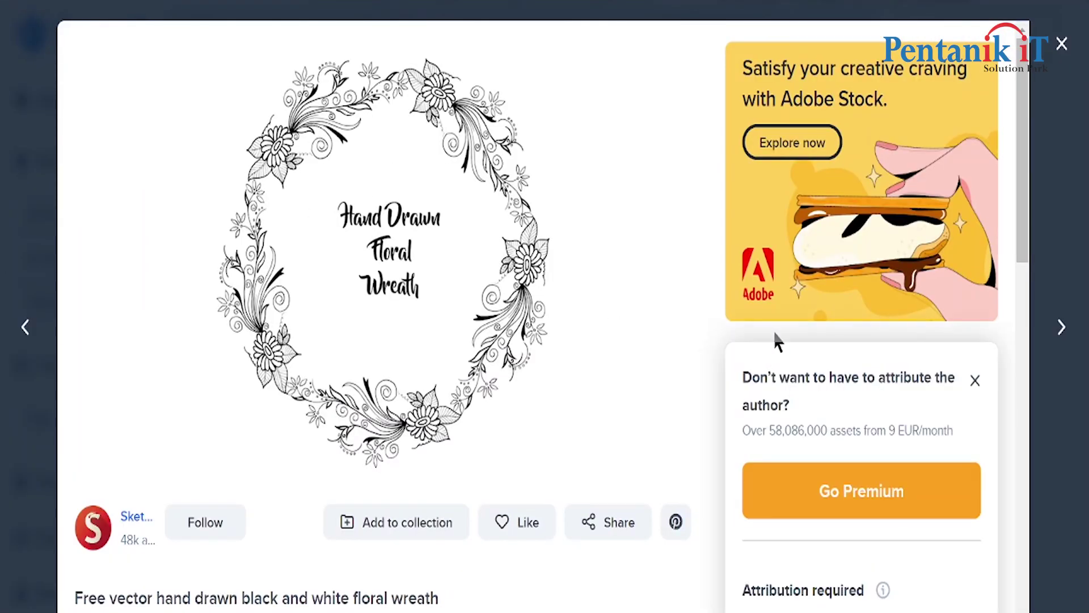
pyautogui.scroll(-3, 829, 413)
pyautogui.click(831, 431)
pyautogui.scroll(3, 833, 437)
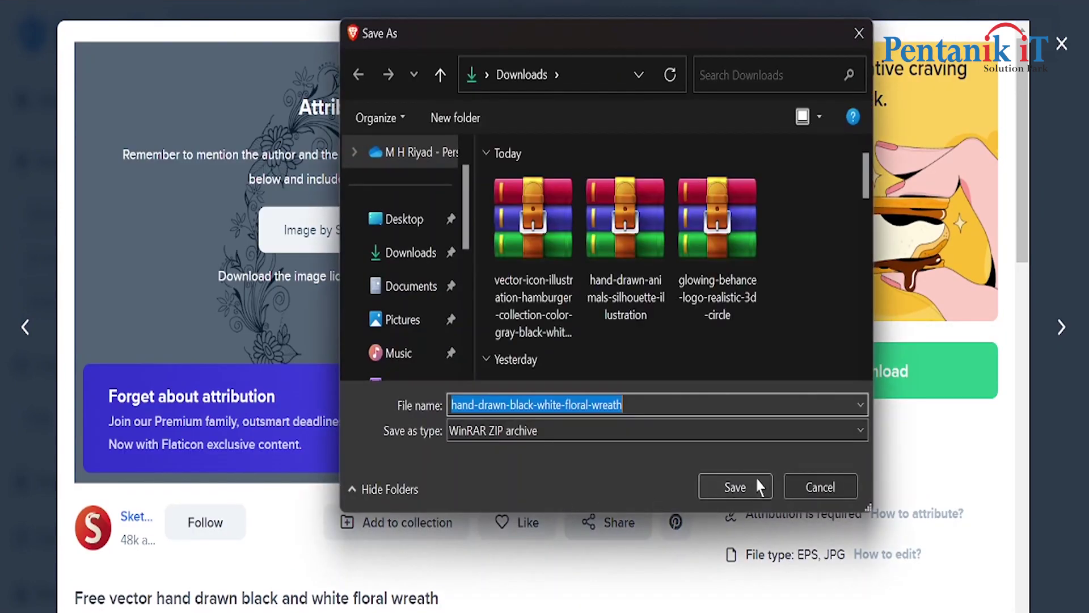
pyautogui.click(757, 484)
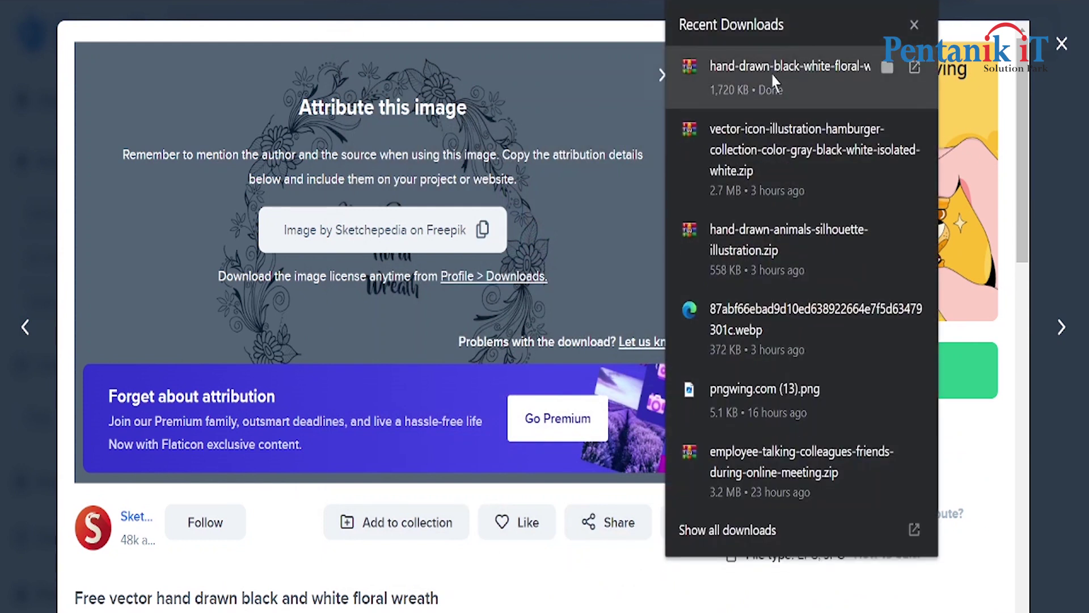
# Open 745.eps from the floral wreath zip archive in Illustrator.
pyautogui.scroll(-5, 576, 245)
pyautogui.scroll(-5, 576, 245)
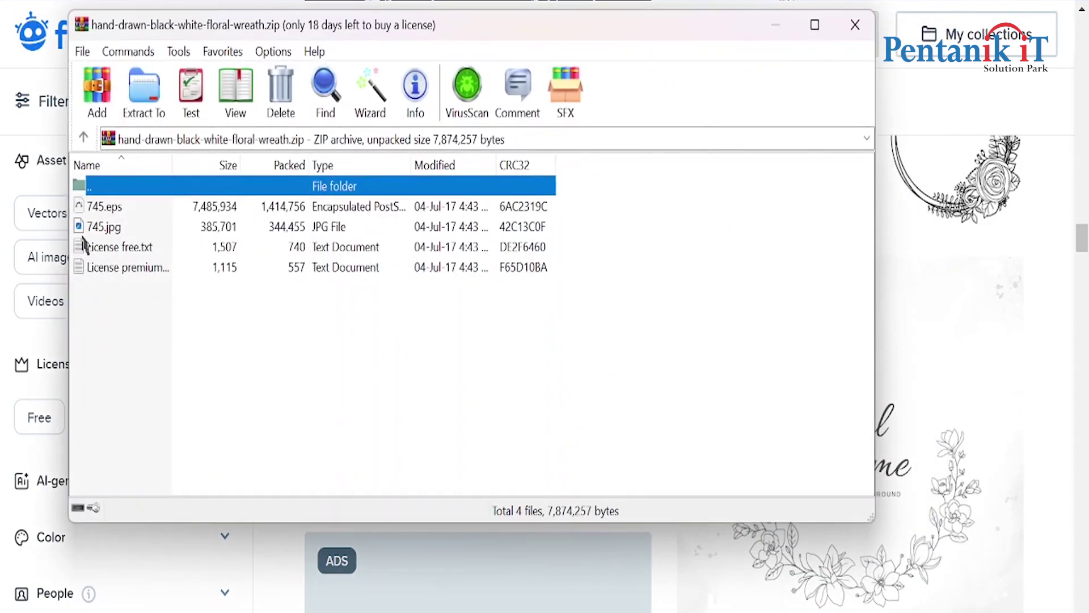
pyautogui.click(88, 210)
pyautogui.doubleClick(88, 210)
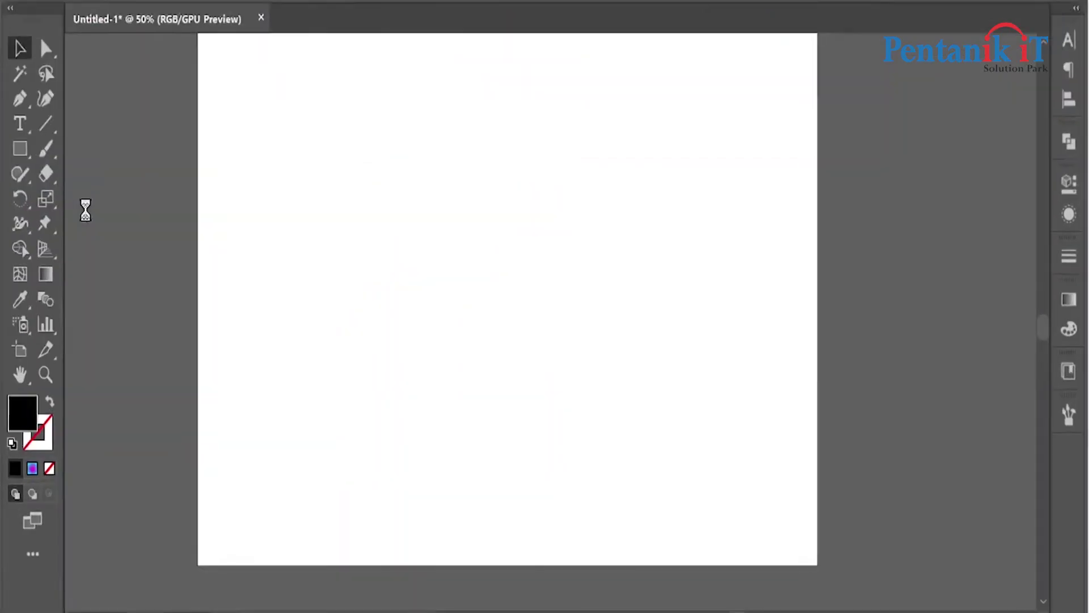
# Delete the wreath's title text and its top-right and right-side flower groups.
pyautogui.click(569, 289)
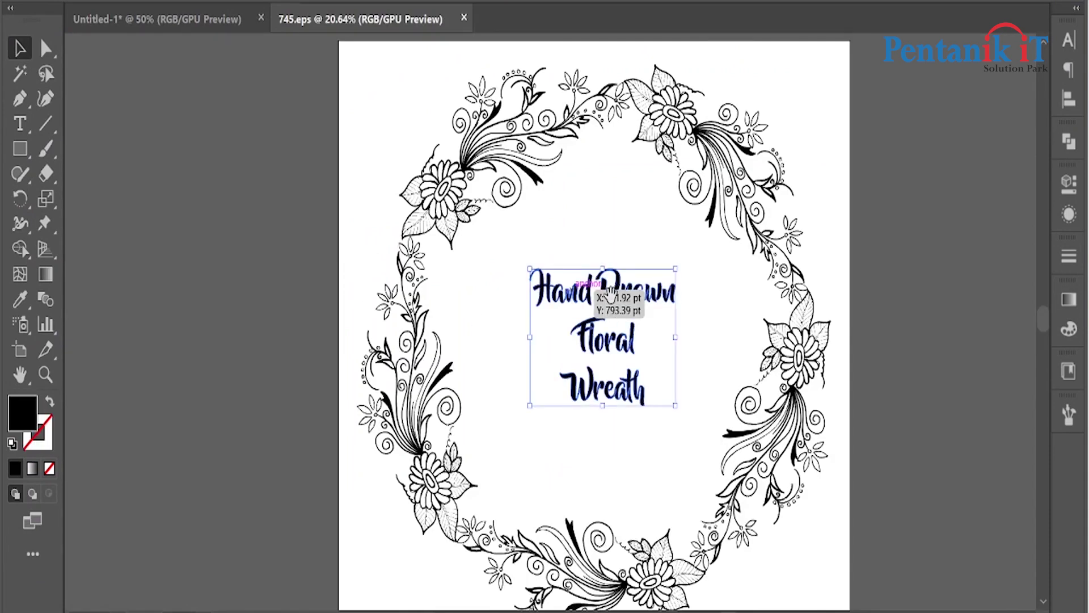
pyautogui.press('Delete')
pyautogui.click(547, 122)
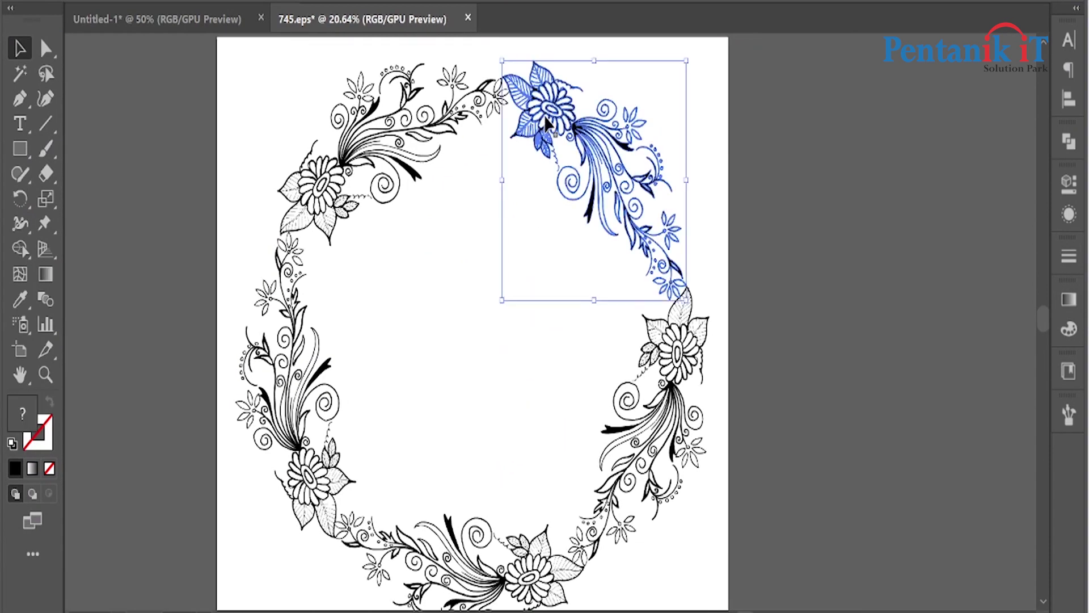
pyautogui.press('Delete')
pyautogui.click(670, 366)
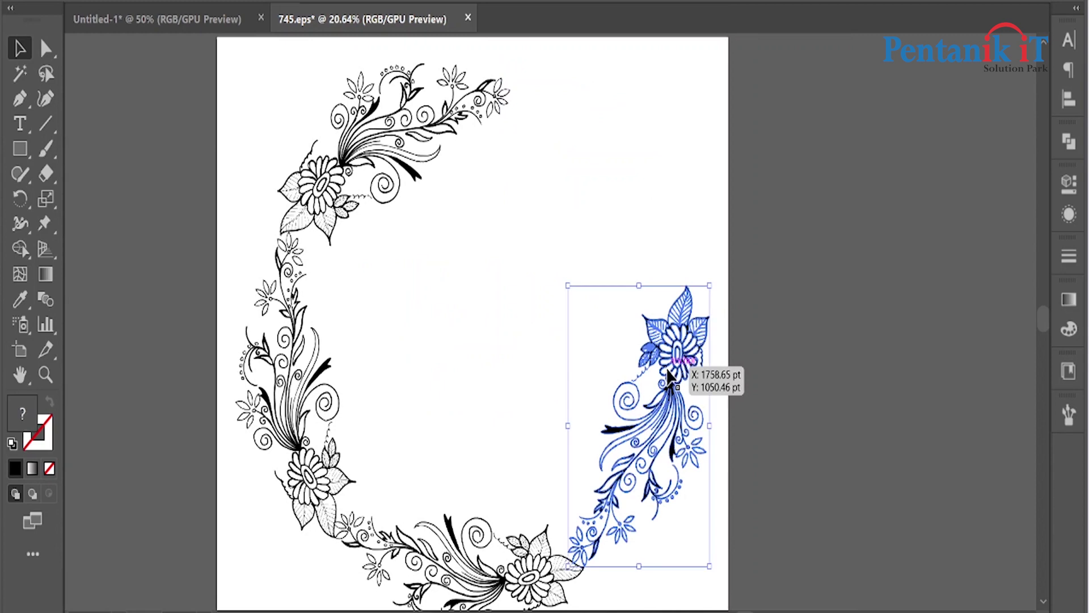
pyautogui.press('Delete')
pyautogui.scroll(-1, 470, 352)
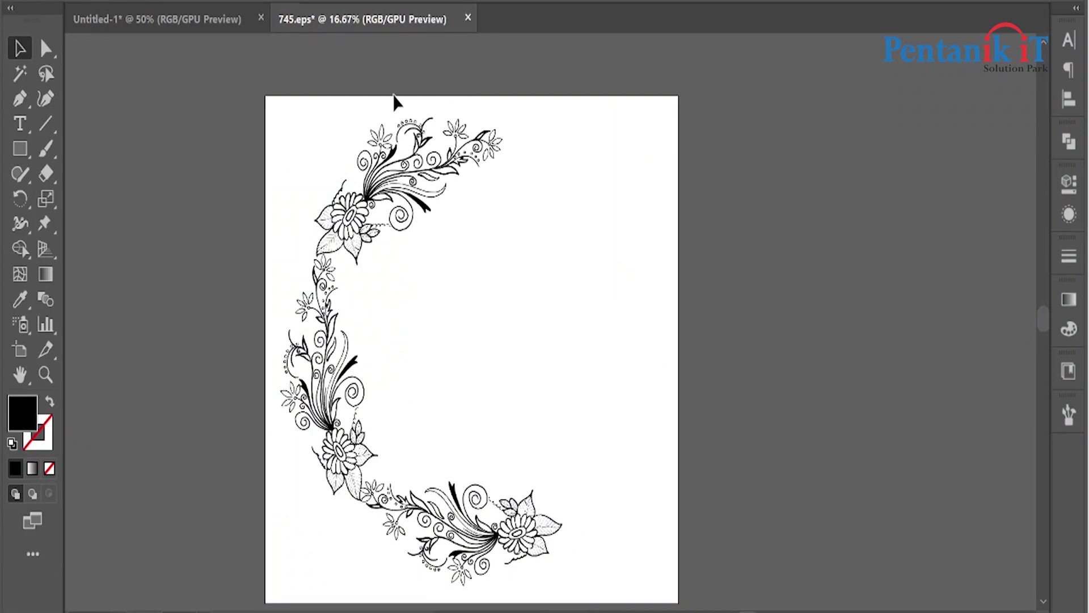
# Draw a large unfilled circle with a black outline around the floral arc.
pyautogui.moveTo(19, 149); pyautogui.dragTo(95, 197)
pyautogui.scroll(-2, 450, 287)
pyautogui.moveTo(454, 281)
pyautogui.mouseDown()
pyautogui.moveTo(650, 455)
pyautogui.moveTo(617, 452)
pyautogui.mouseUp()
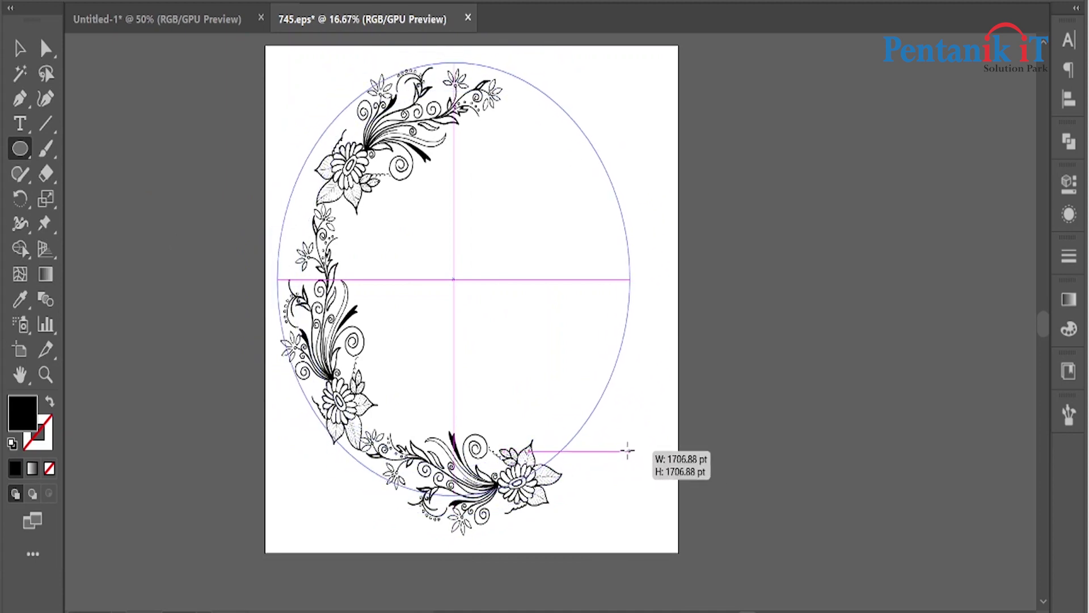
pyautogui.moveTo(617, 452); pyautogui.dragTo(651, 454)
pyautogui.click(51, 402)
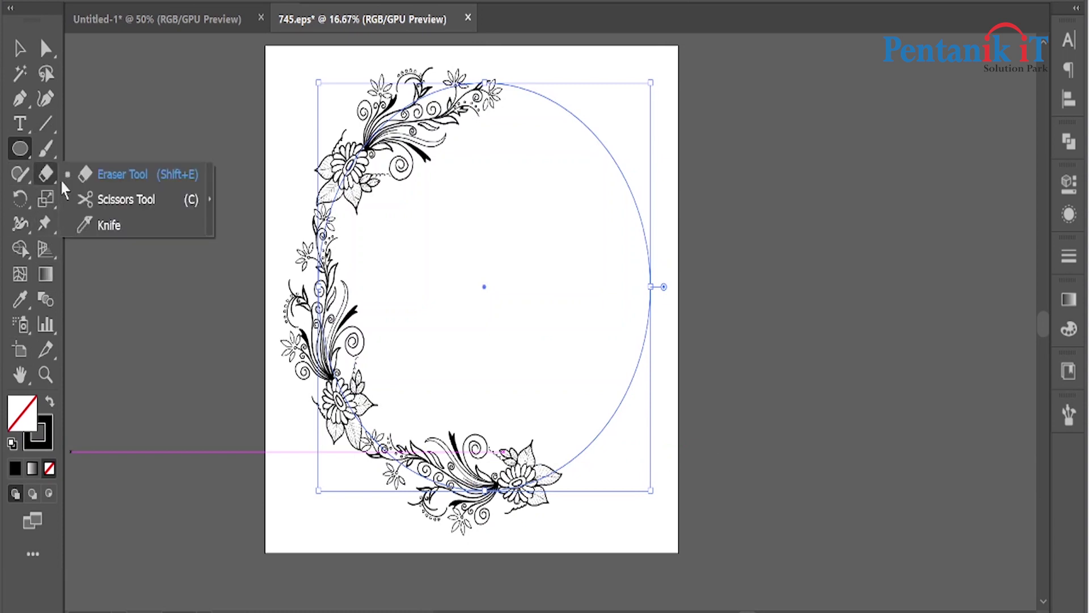
# Cut the circle at its top-right and lower-right with the Scissors tool.
pyautogui.moveTo(46, 174); pyautogui.dragTo(109, 194)
pyautogui.click(554, 97)
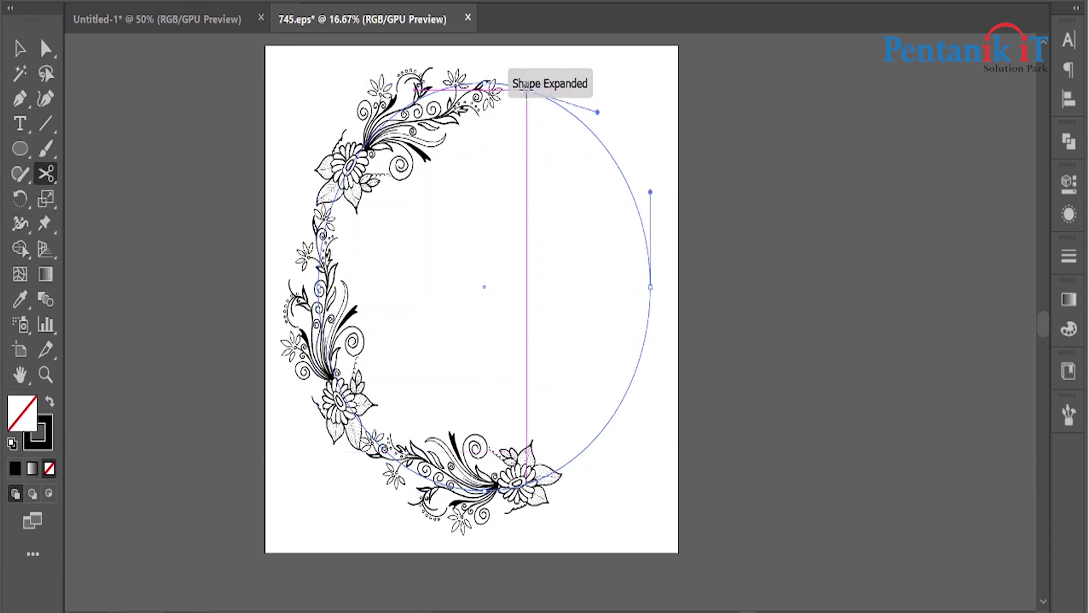
pyautogui.click(576, 461)
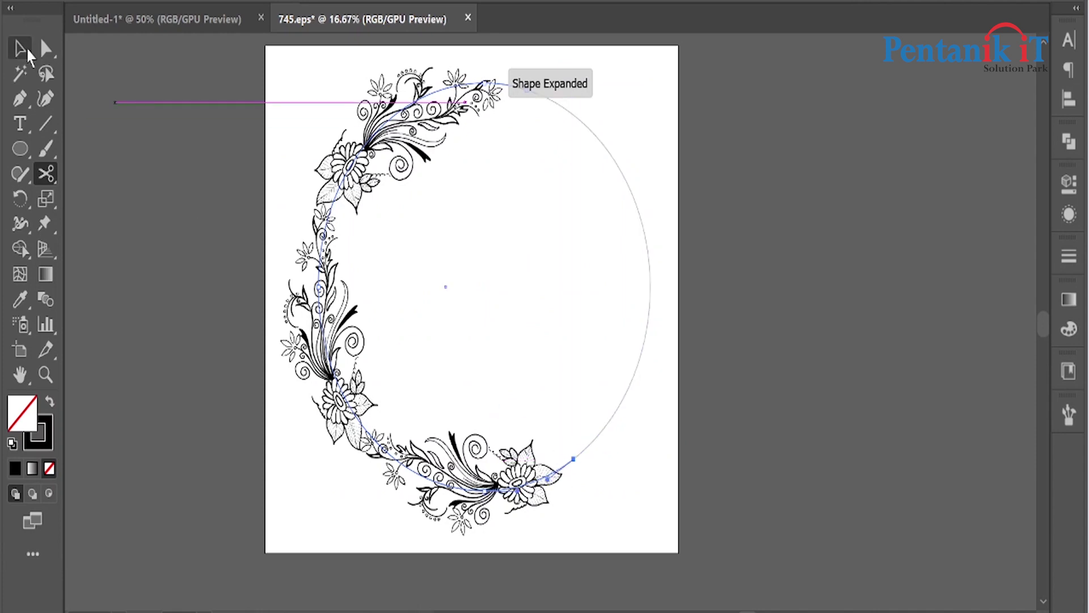
pyautogui.press('v')
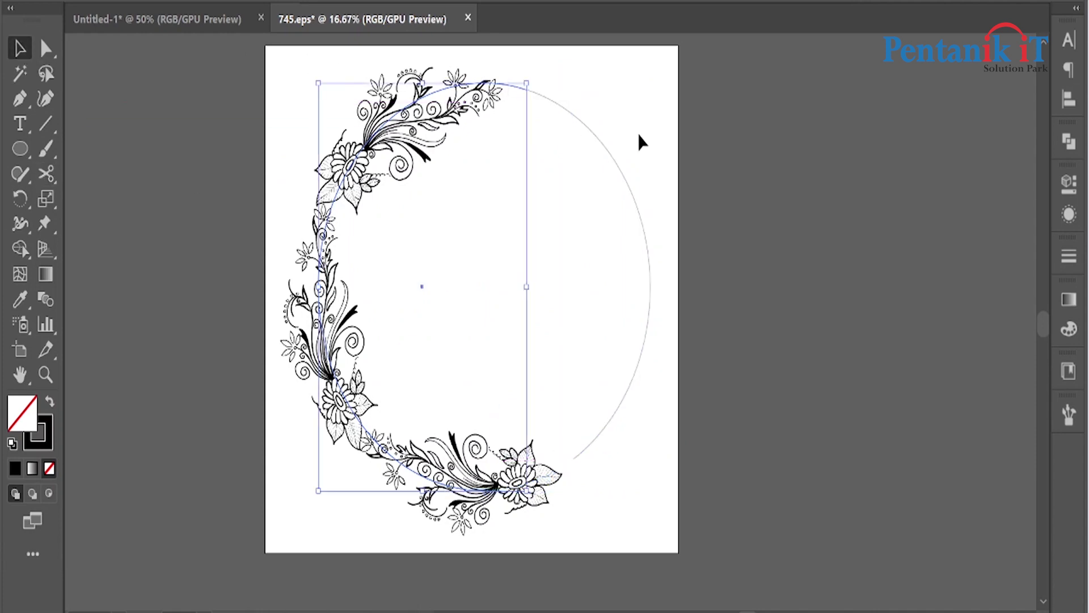
# Give the right-hand arc an 11 pt black stroke with a width profile tapered at both ends.
pyautogui.click(640, 142)
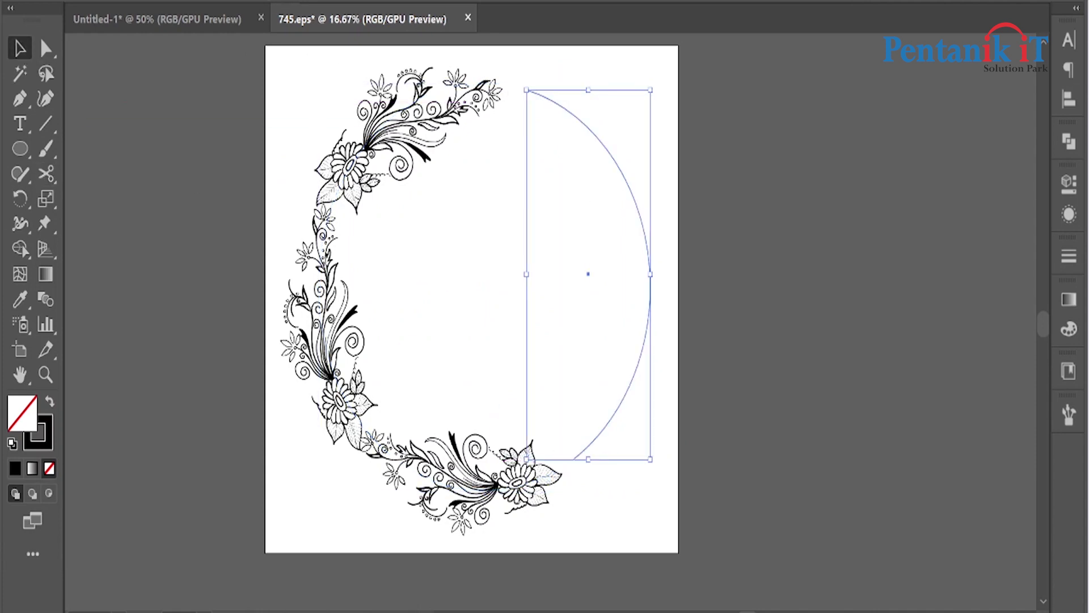
pyautogui.click(239, 5)
pyautogui.click(227, 167)
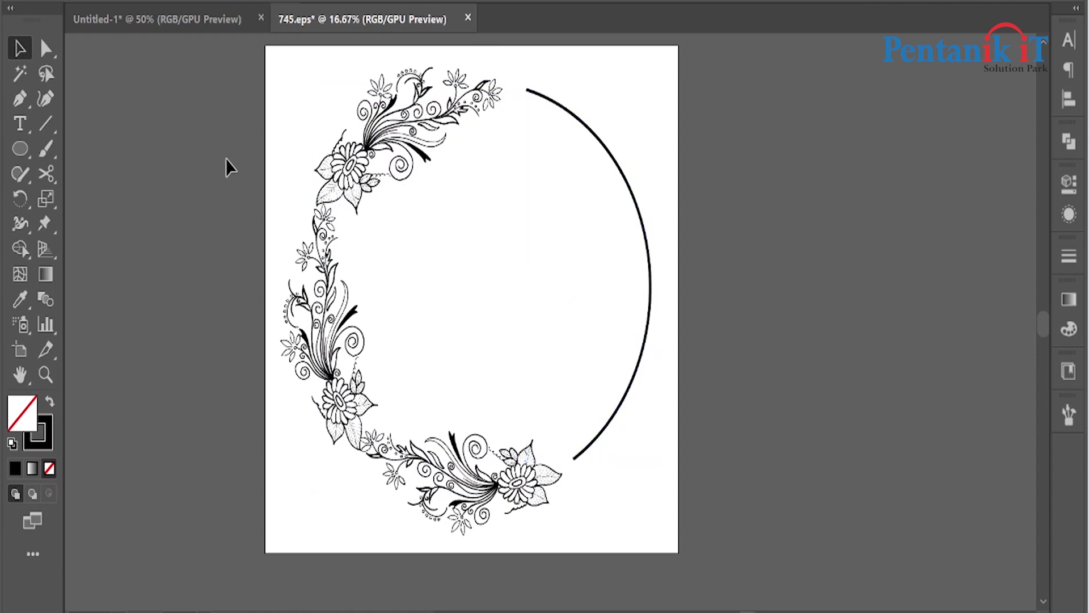
pyautogui.click(635, 176)
pyautogui.click(161, 5)
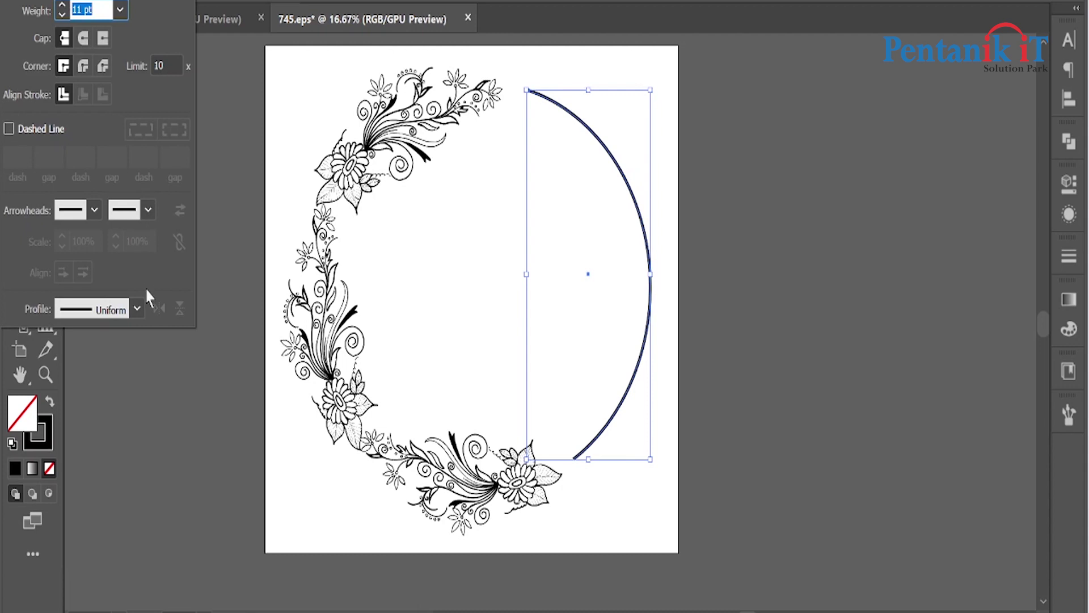
pyautogui.click(138, 309)
pyautogui.click(98, 380)
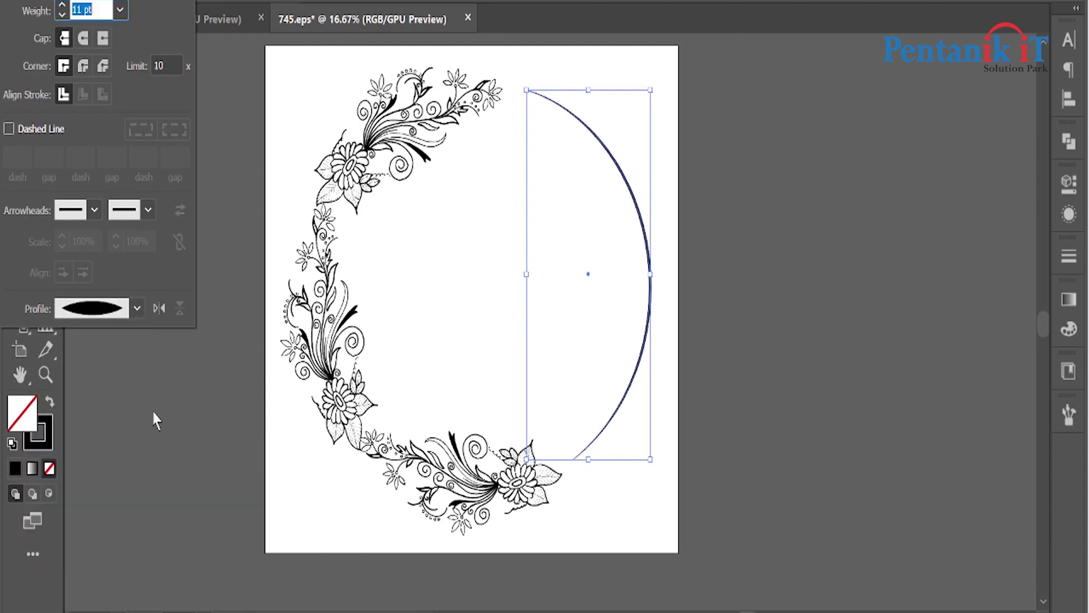
pyautogui.click(248, 338)
pyautogui.click(233, 257)
pyautogui.hotkey('ctrl', '-')
pyautogui.hotkey('ctrl', '-')
pyautogui.hotkey('ctrl', '+')
pyautogui.hotkey('ctrl', '+')
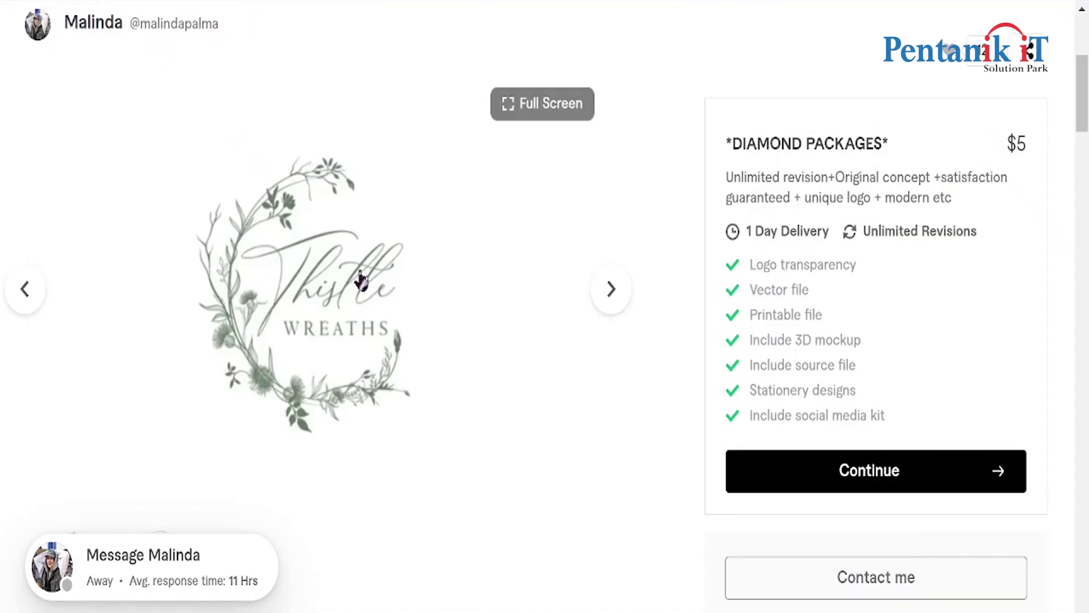
# Copy the Thistle Wreaths logo image address, recheck the gig description, and open a new tab.
pyautogui.rightClick(361, 280)
pyautogui.click(290, 328)
pyautogui.scroll(-8, 346, 323)
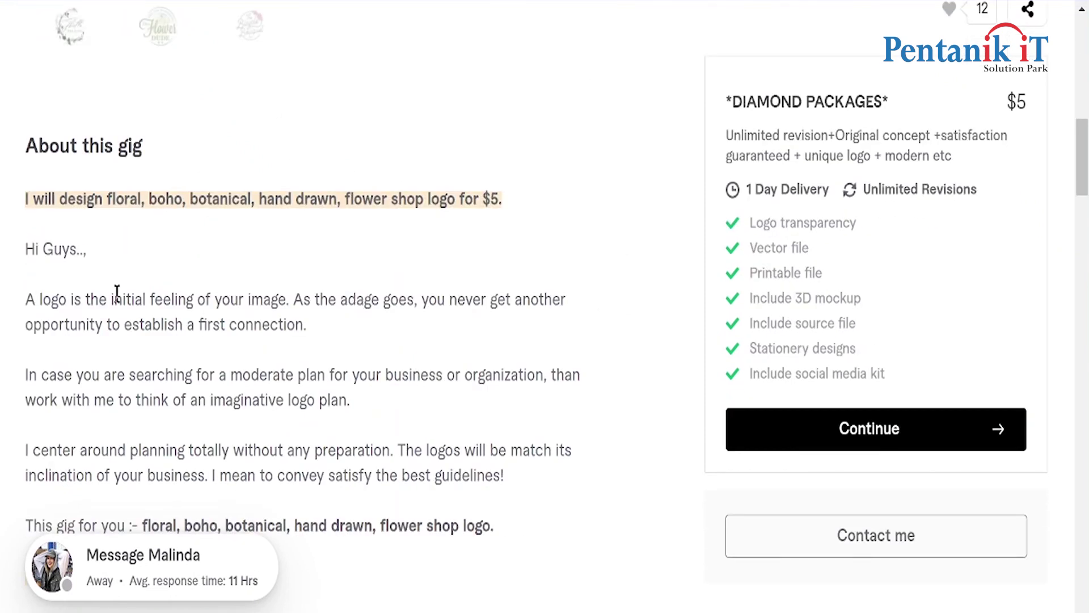
pyautogui.scroll(3, 301, 270)
pyautogui.scroll(5, 263, 274)
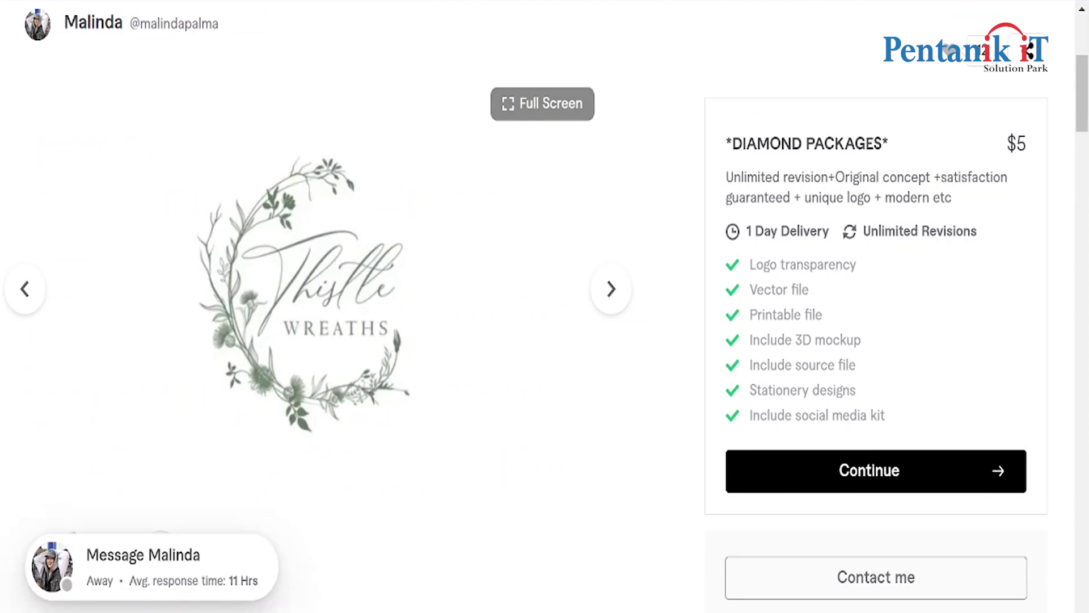
pyautogui.hotkey('ctrl', 't')
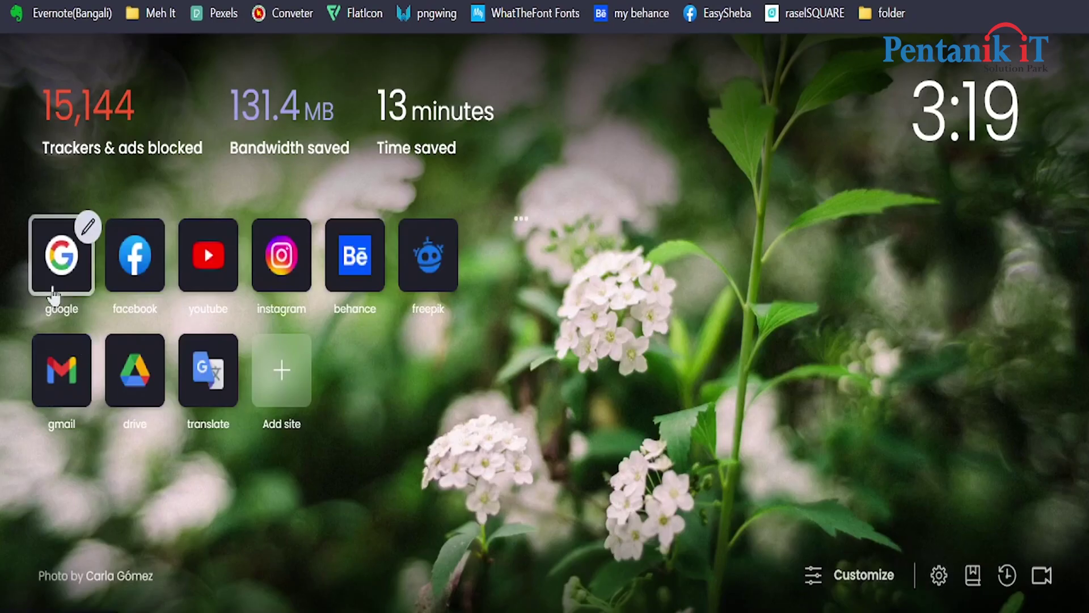
# Reverse-search the copied Thistle Wreaths logo image with Google Lens.
pyautogui.click(54, 291)
pyautogui.click(766, 213)
pyautogui.hotkey('ctrl', 'v')
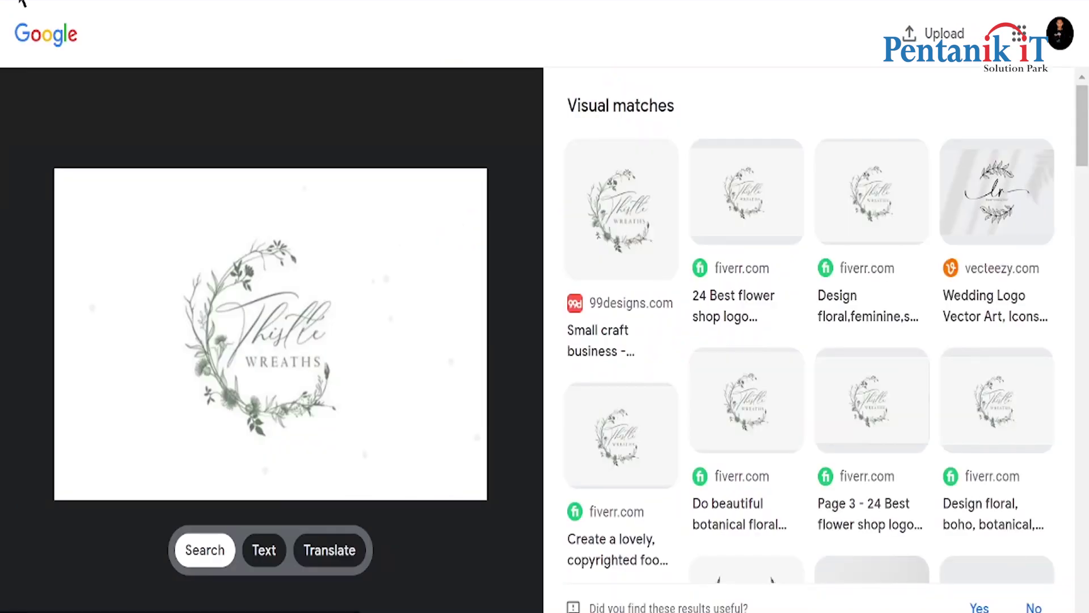
# Search Google for 'what the font' and open the MyFonts WhatTheFont result.
pyautogui.click(22, 3)
pyautogui.click(528, 216)
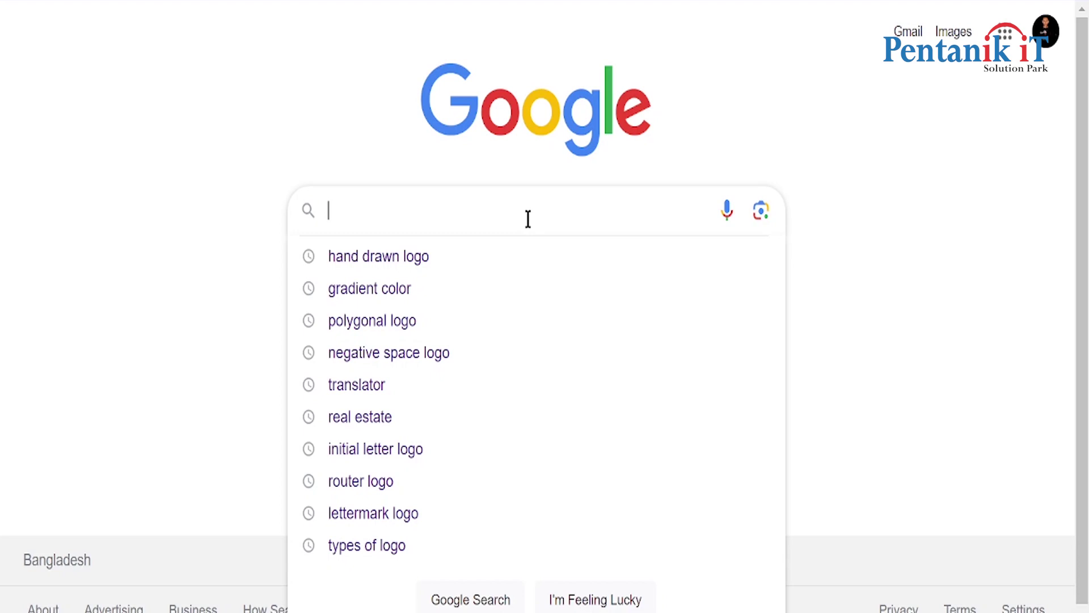
pyautogui.write('what')
pyautogui.press('Down')
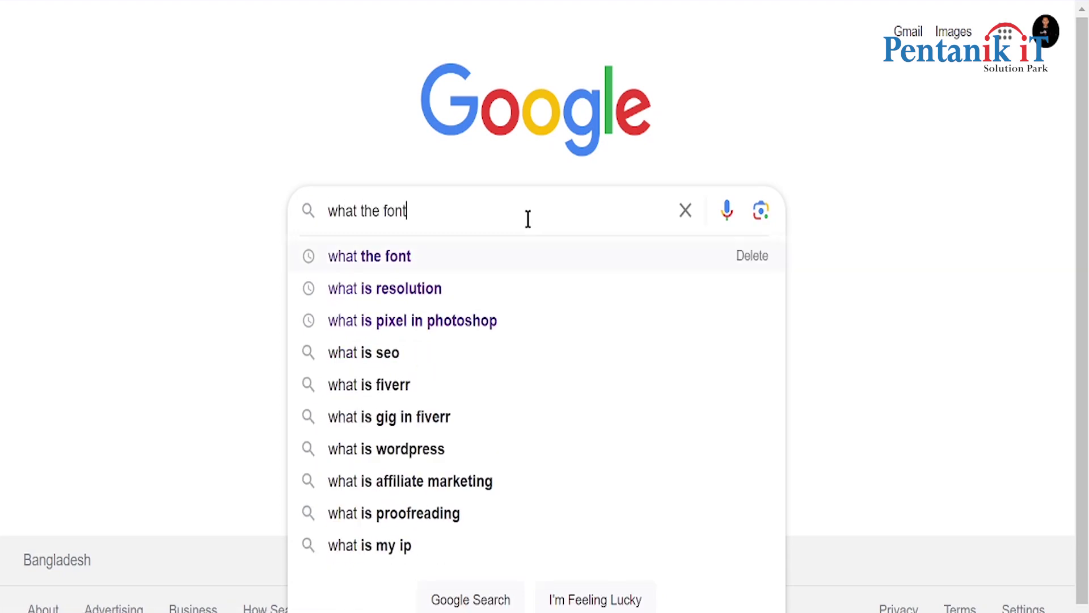
pyautogui.press('Return')
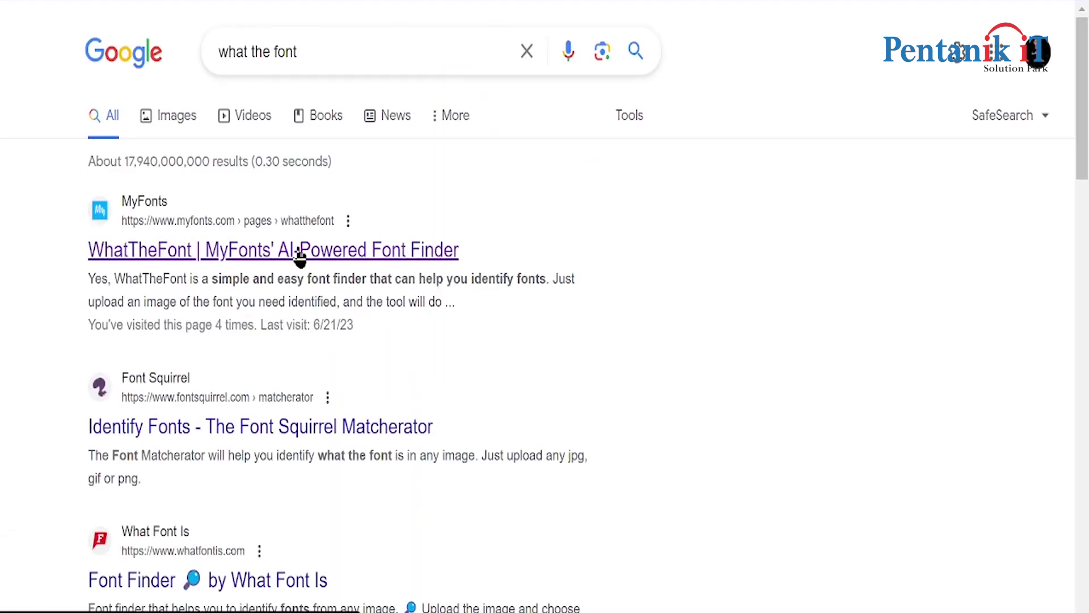
pyautogui.click(301, 257)
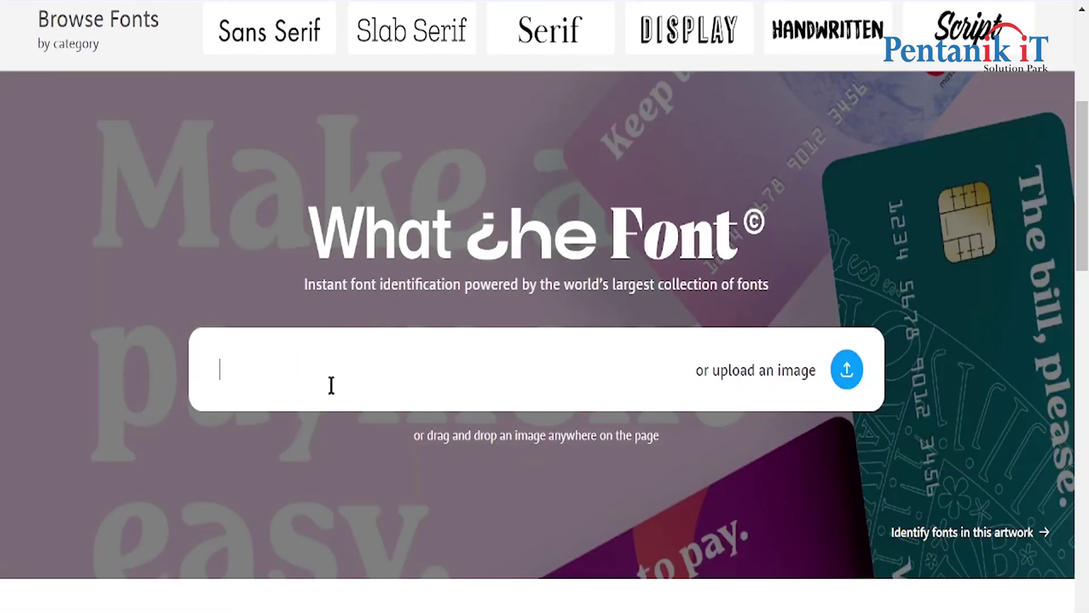
# Paste the logo image into WhatTheFont and identify the Thistle lettering's font.
pyautogui.hotkey('ctrl', 'v')
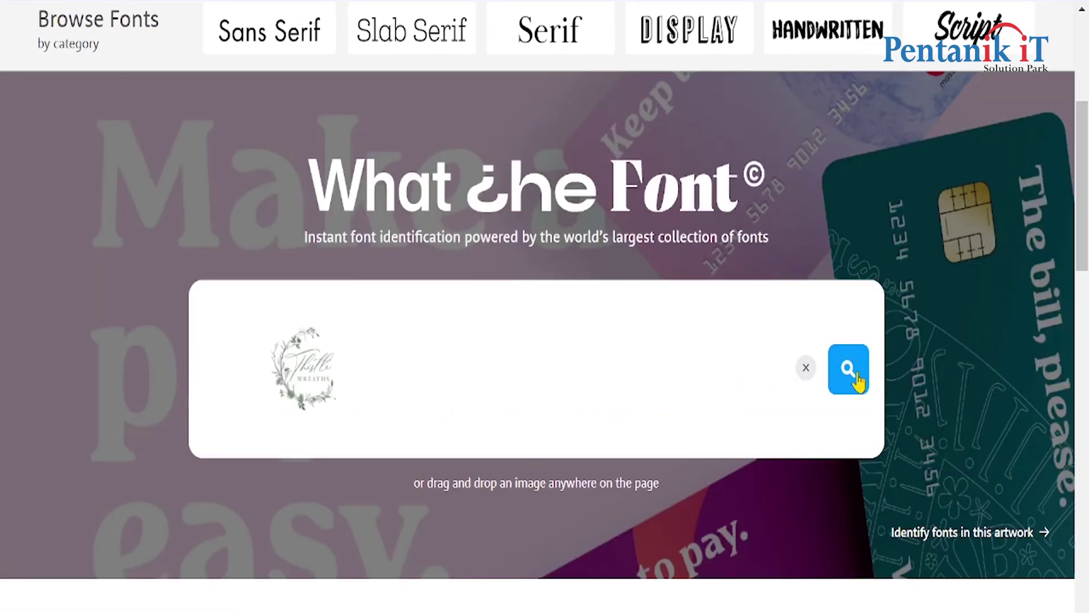
pyautogui.click(849, 370)
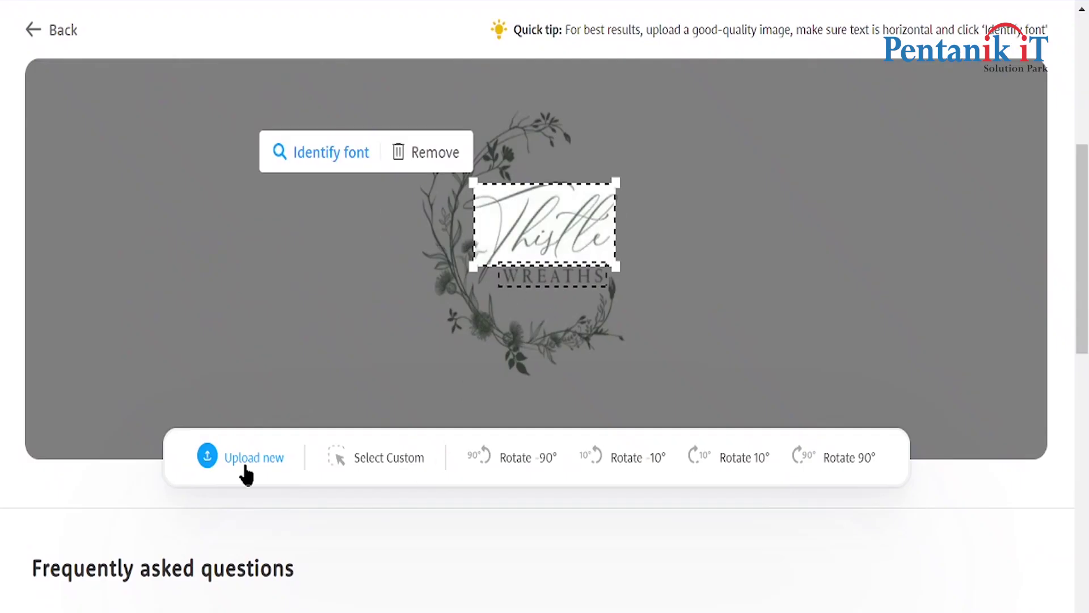
pyautogui.click(328, 164)
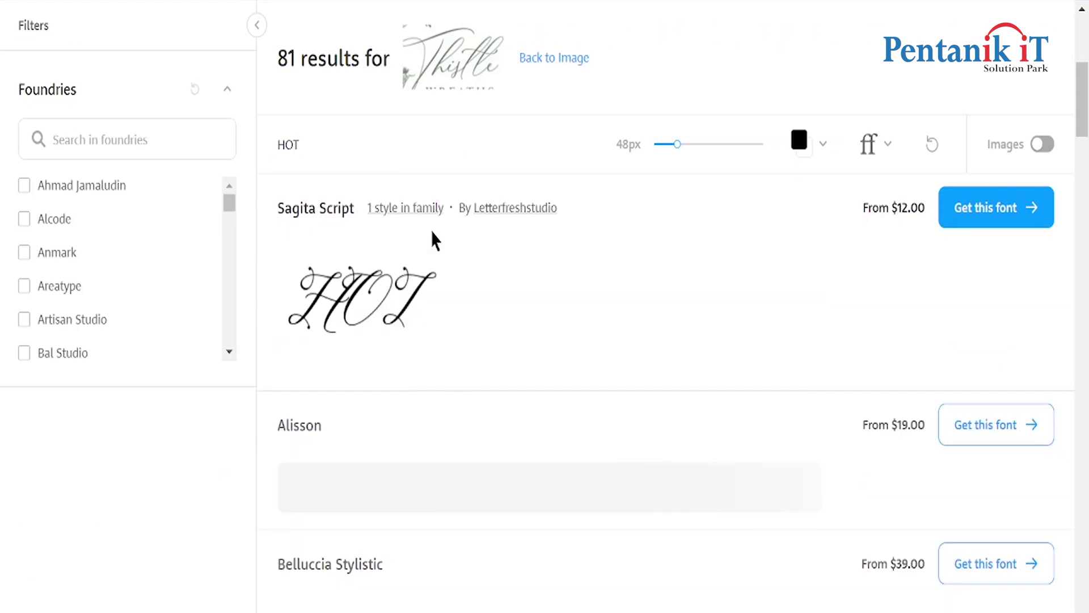
# Preview the 81 font matches with the word 'Flower' and highlight the Alisson font name.
pyautogui.scroll(3, 433, 240)
pyautogui.moveTo(348, 349); pyautogui.dragTo(261, 358)
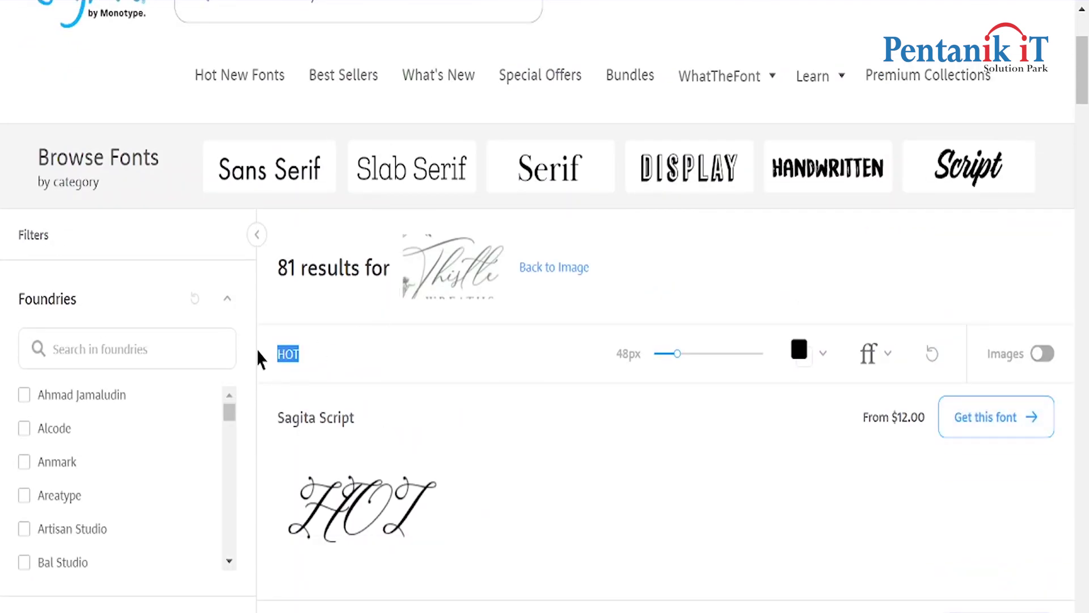
pyautogui.write('flower')
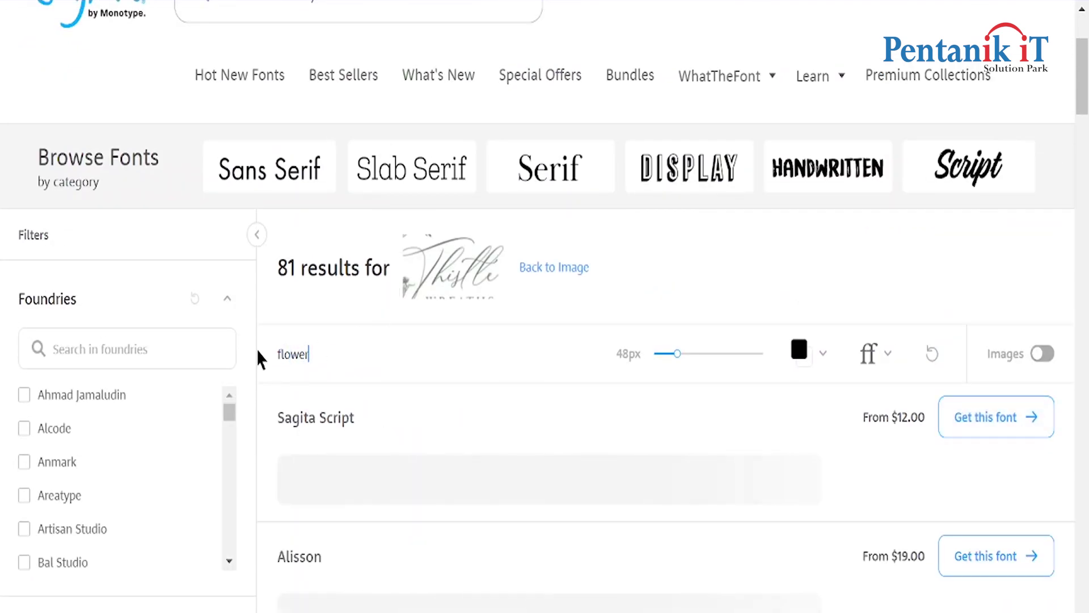
pyautogui.scroll(-3, 258, 359)
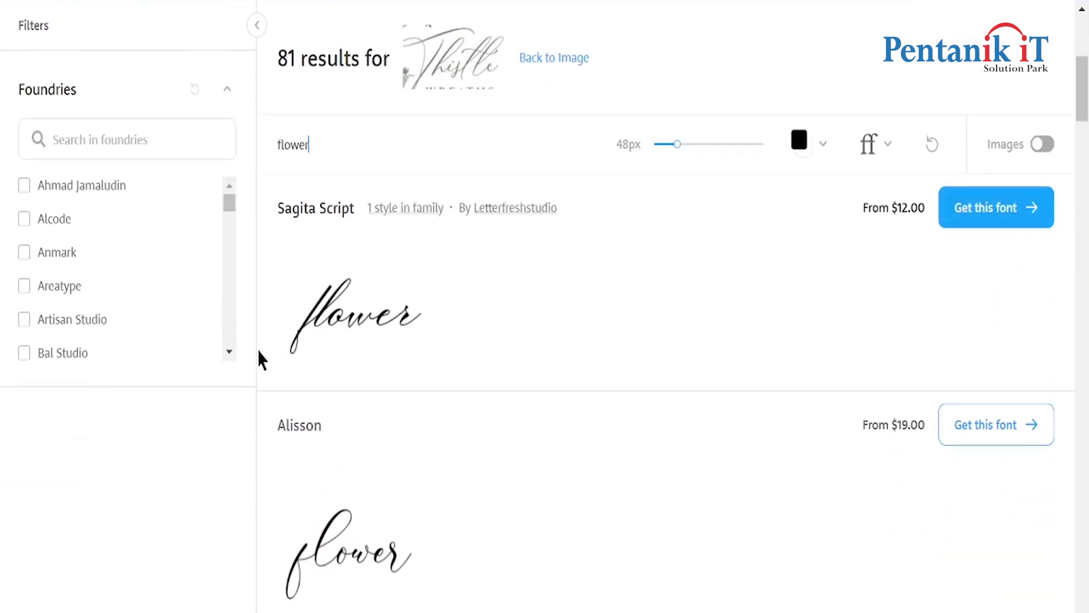
pyautogui.scroll(3, 259, 358)
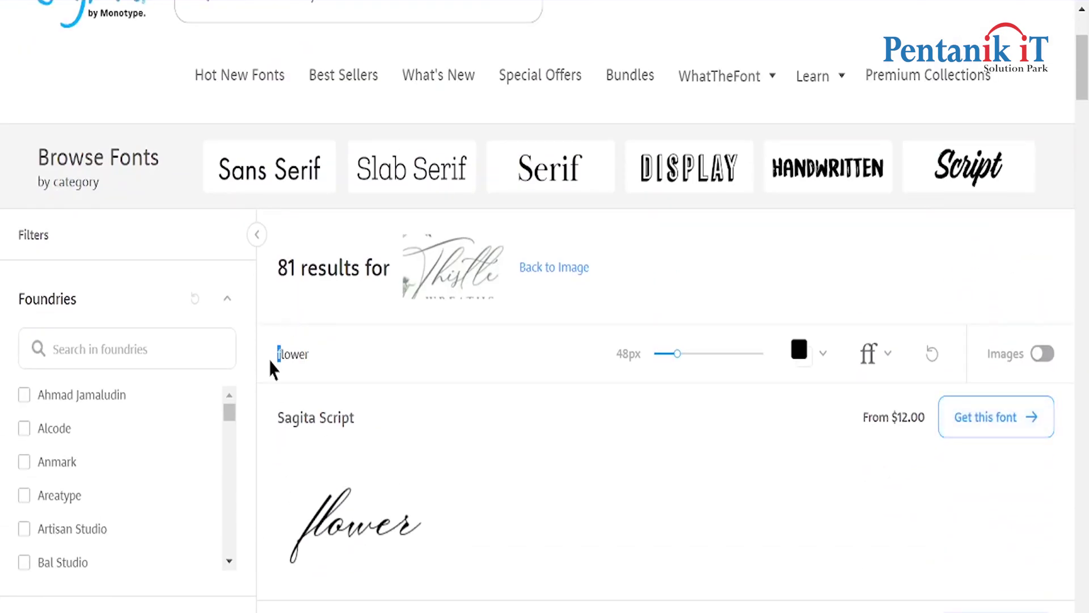
pyautogui.write('F')
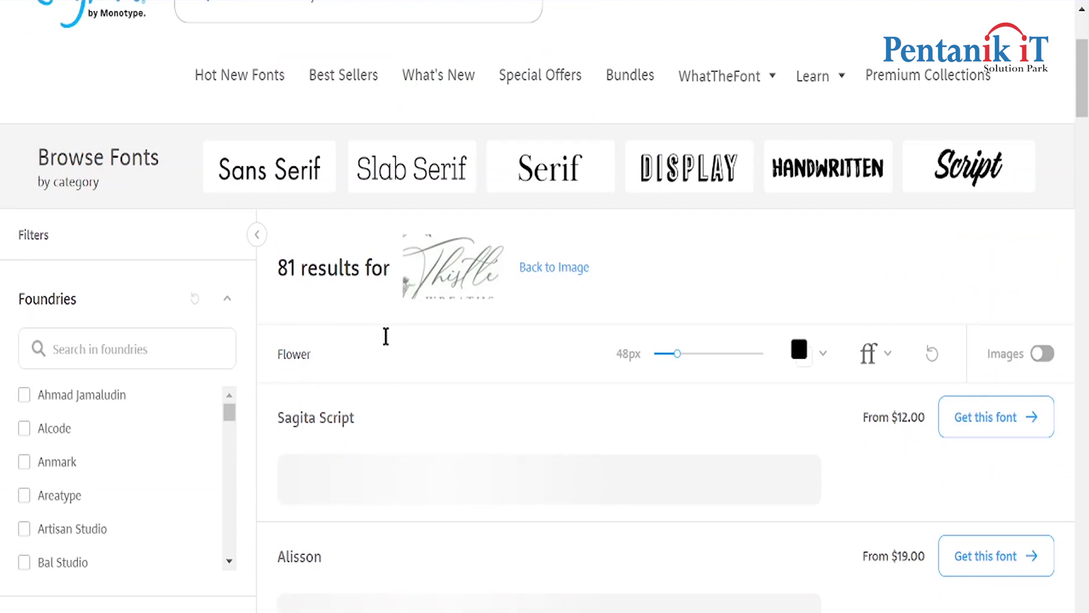
pyautogui.scroll(-3, 377, 352)
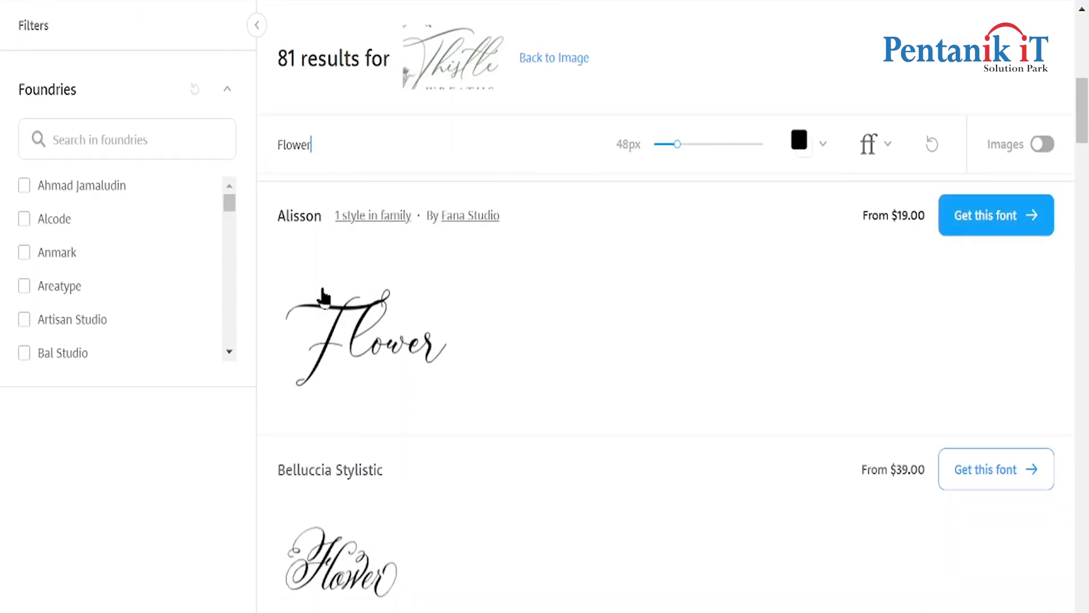
pyautogui.moveTo(276, 216); pyautogui.dragTo(319, 232)
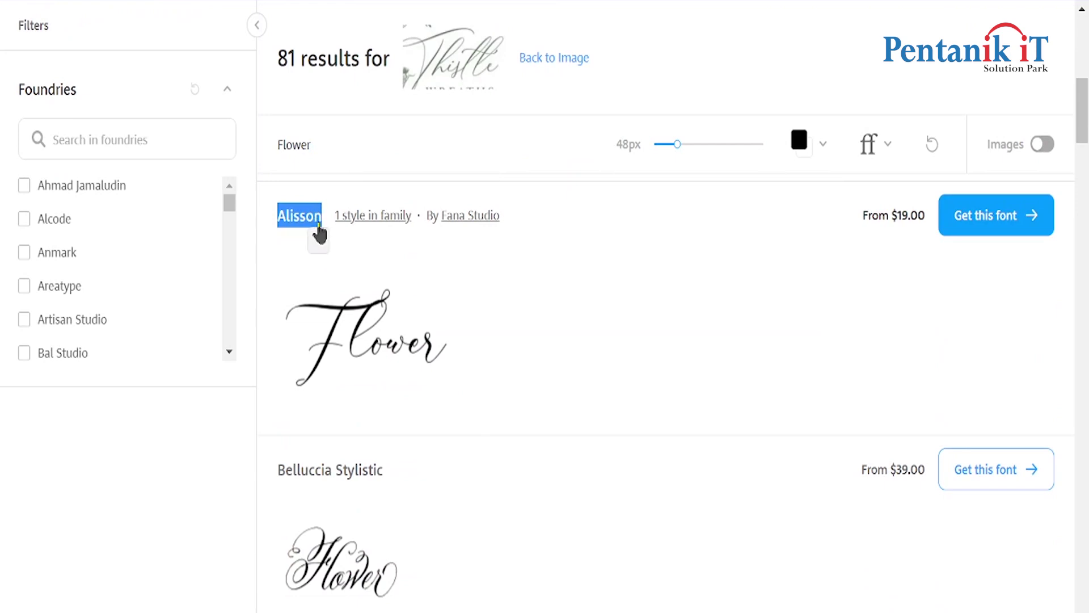
pyautogui.click(480, 360)
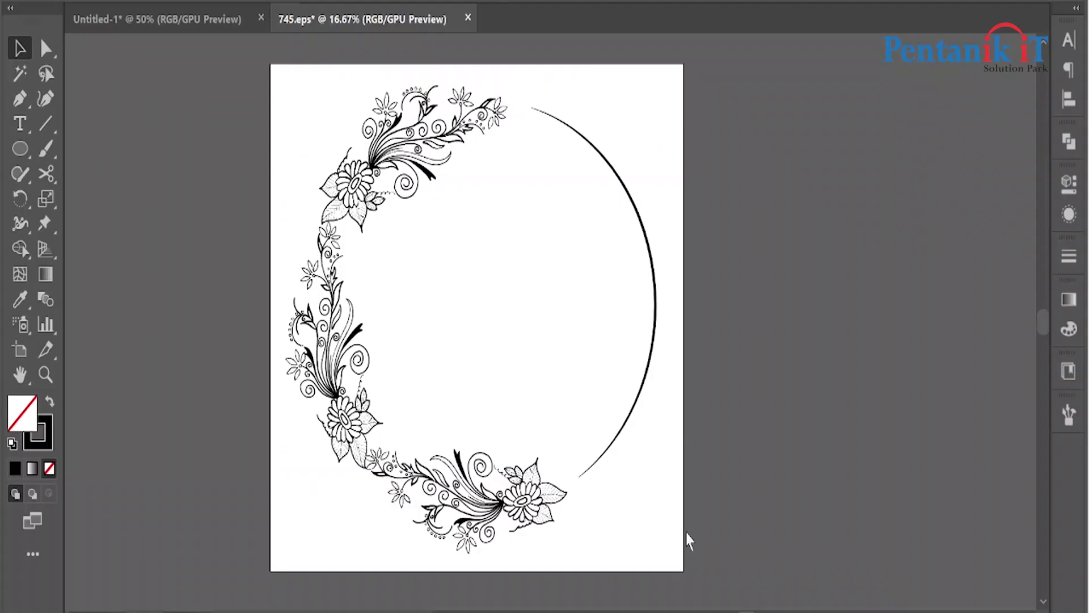
# Add an enlarged Lorem ipsum placeholder text inside the wreath.
pyautogui.click(20, 123)
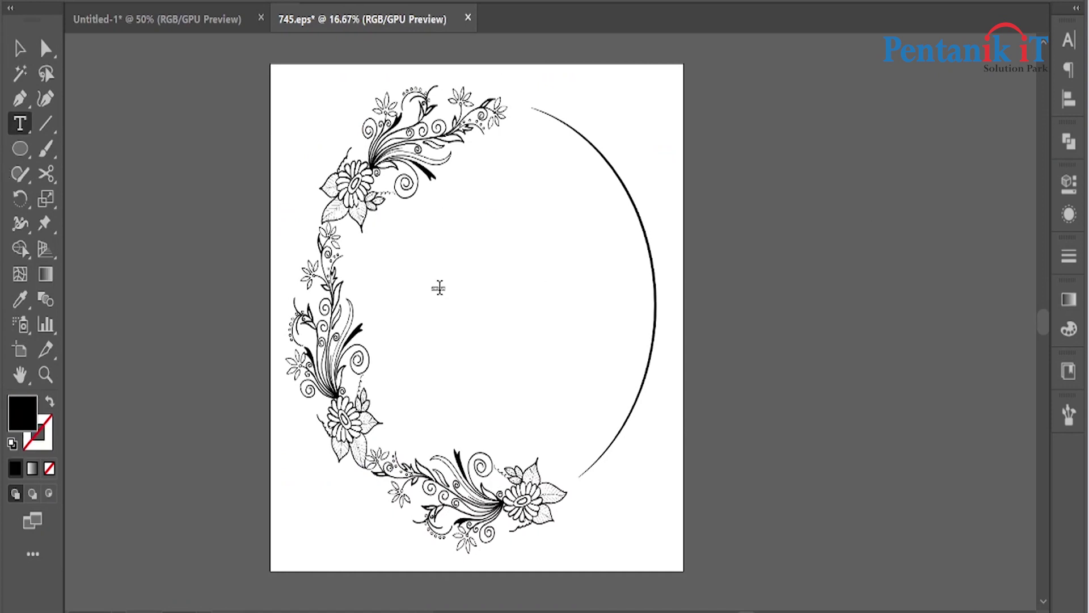
pyautogui.click(20, 49)
pyautogui.moveTo(448, 296)
pyautogui.mouseDown()
pyautogui.moveTo(531, 311)
pyautogui.moveTo(498, 308)
pyautogui.mouseUp()
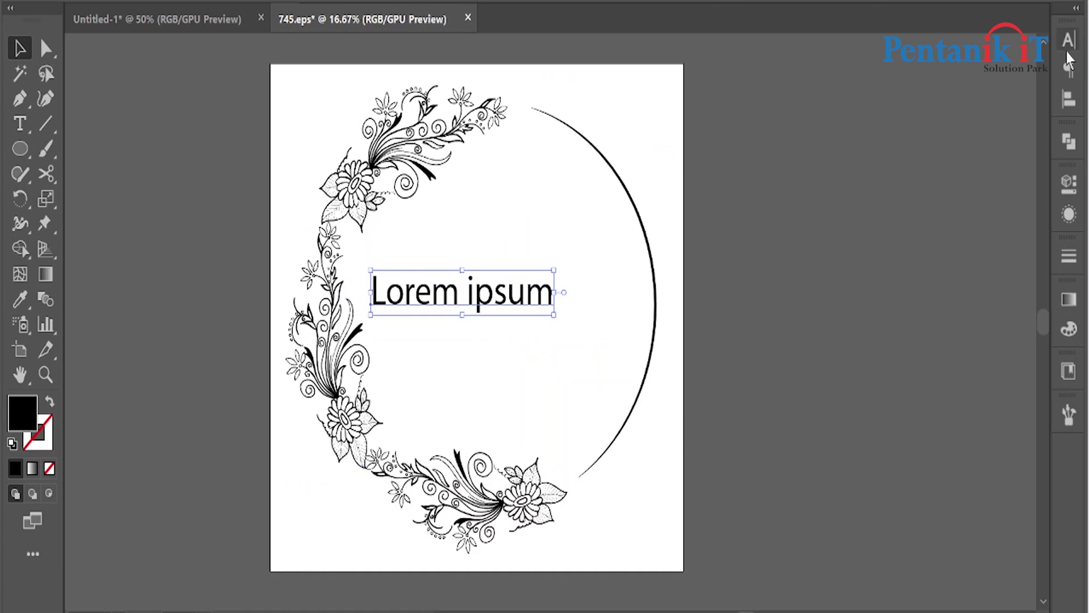
# Search 'Alis' in the Character font field, preview AllisonROB, then cancel and undo the placeholder.
pyautogui.click(1068, 45)
pyautogui.click(938, 61)
pyautogui.write('Alison')
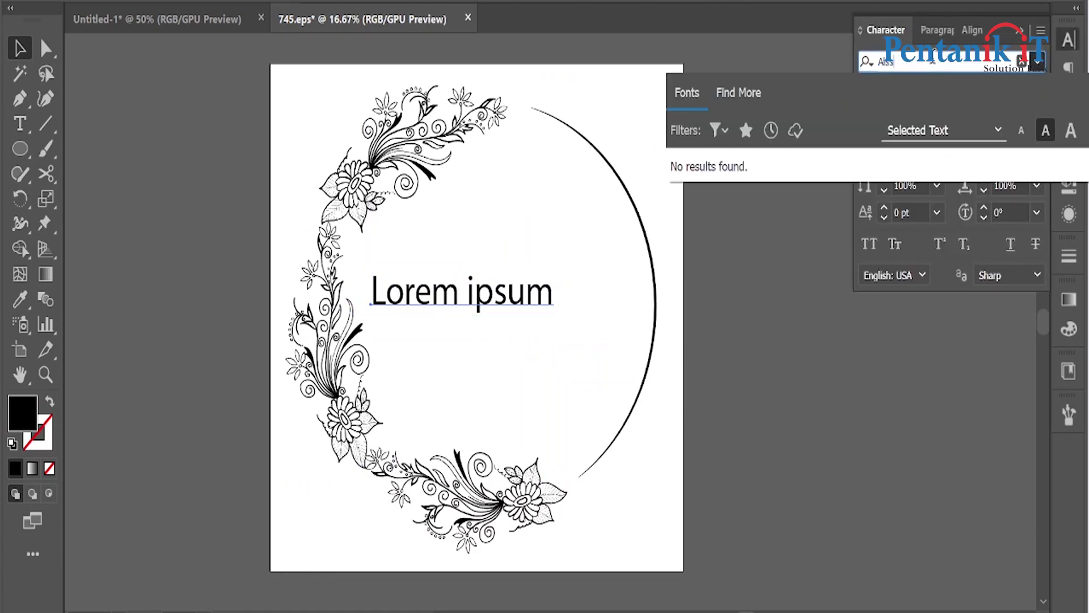
pyautogui.press('BackSpace')
pyautogui.press('BackSpace')
pyautogui.press('BackSpace')
pyautogui.press('BackSpace')
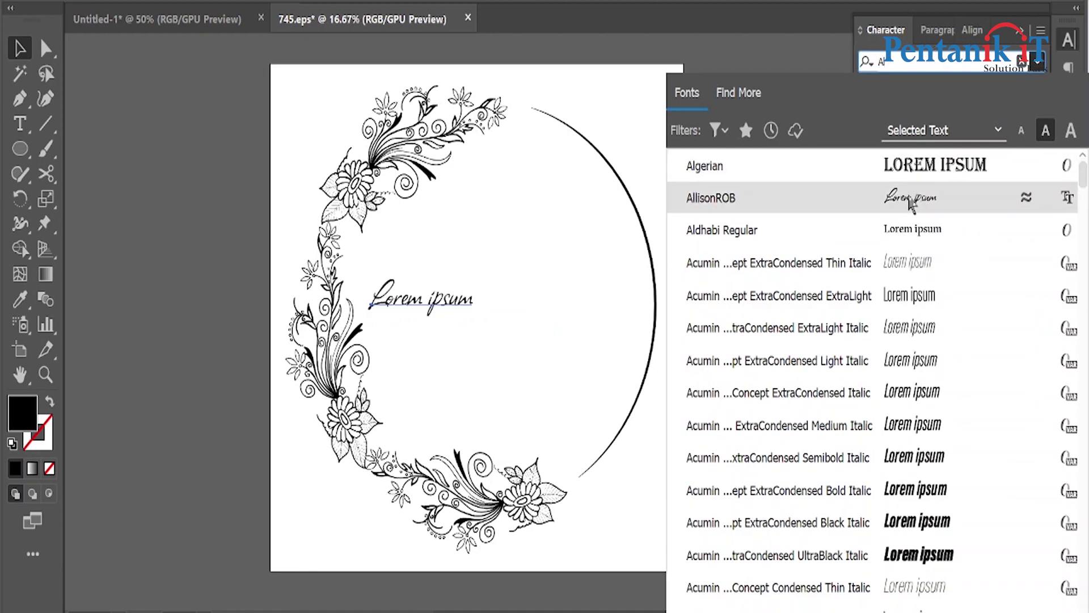
pyautogui.press('Escape')
pyautogui.hotkey('ctrl', 'z')
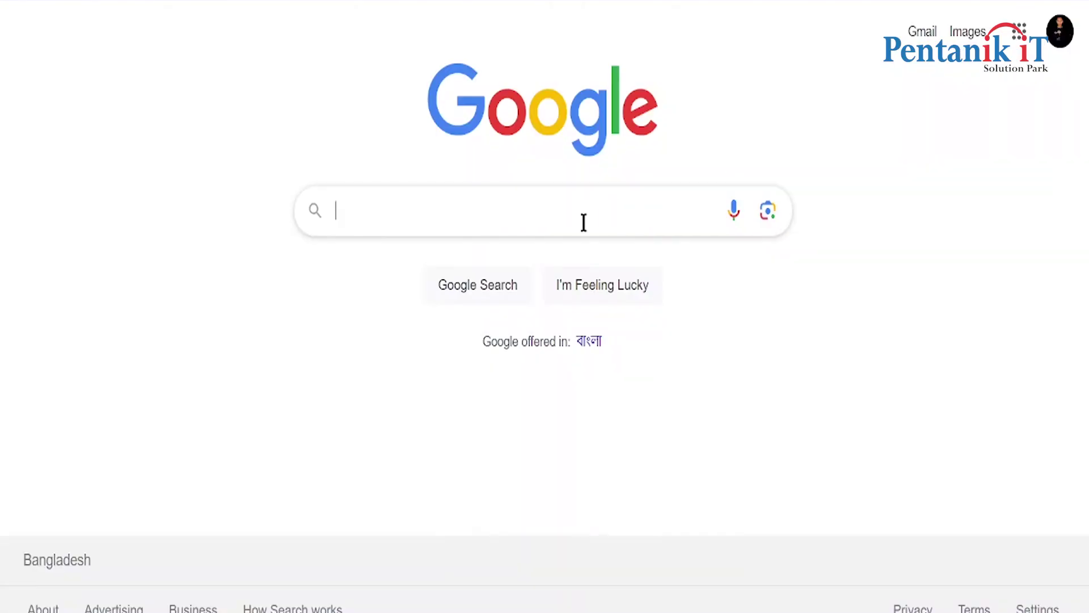
# Search Google for 'allison font free download' and open the Allison page on Google Fonts.
pyautogui.click(543, 216)
pyautogui.write('Alisson ')
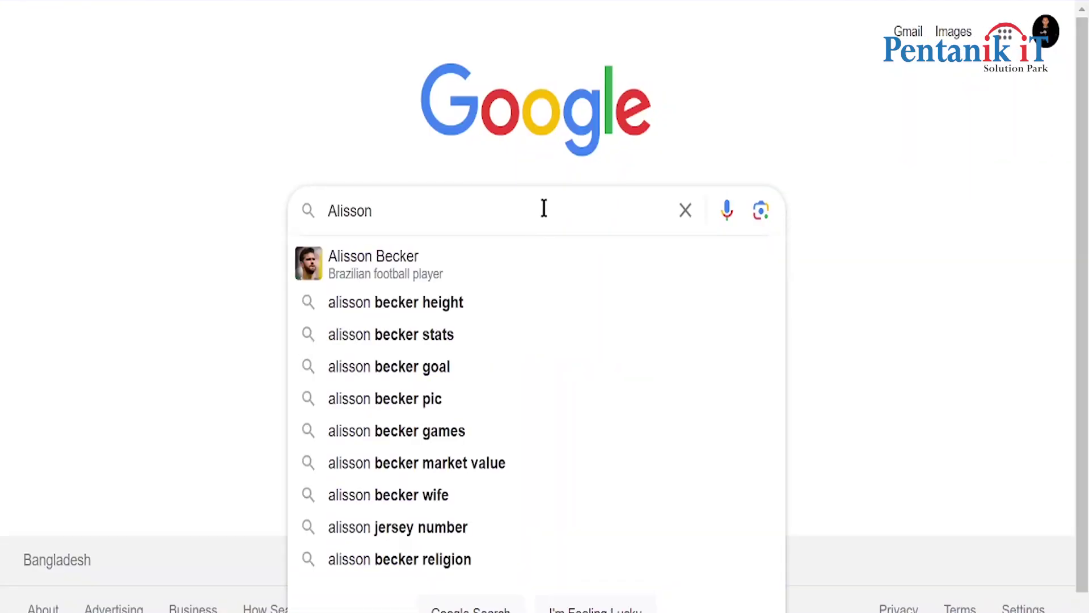
pyautogui.write('font')
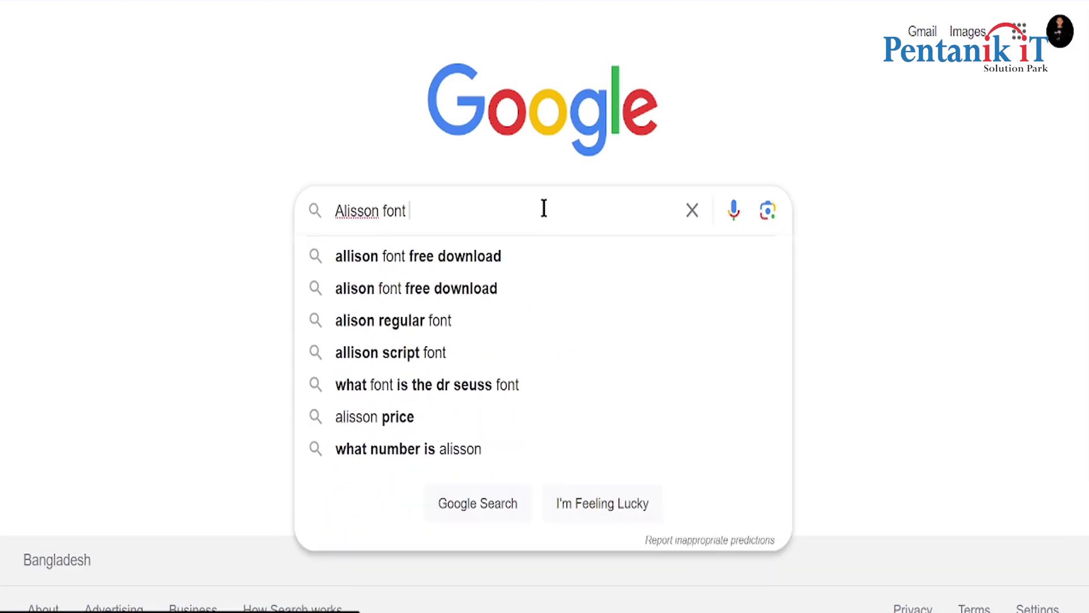
pyautogui.press('Down')
pyautogui.press('Return')
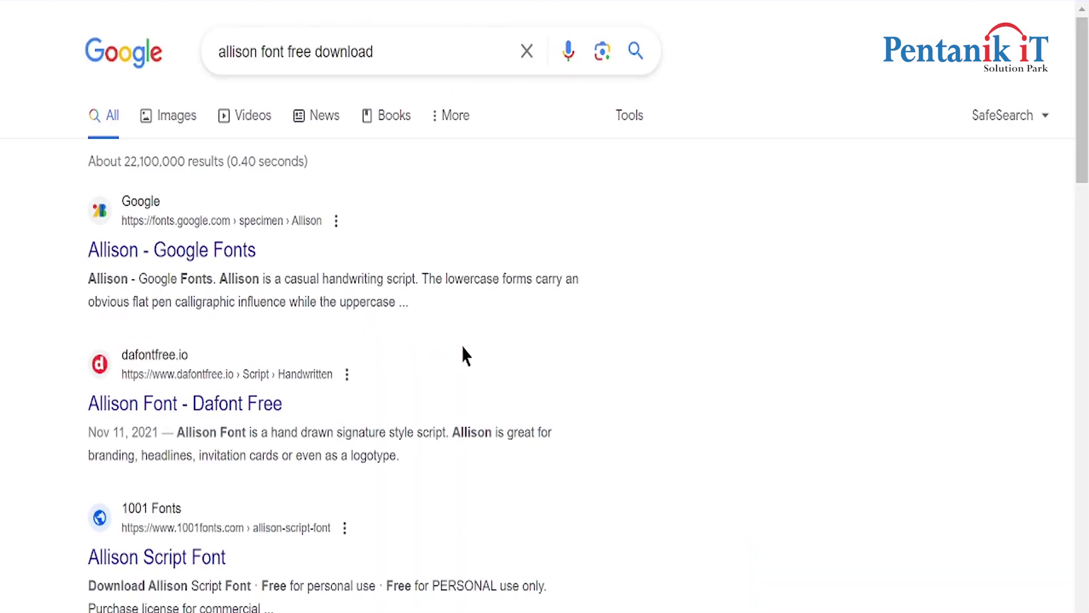
pyautogui.click(204, 251)
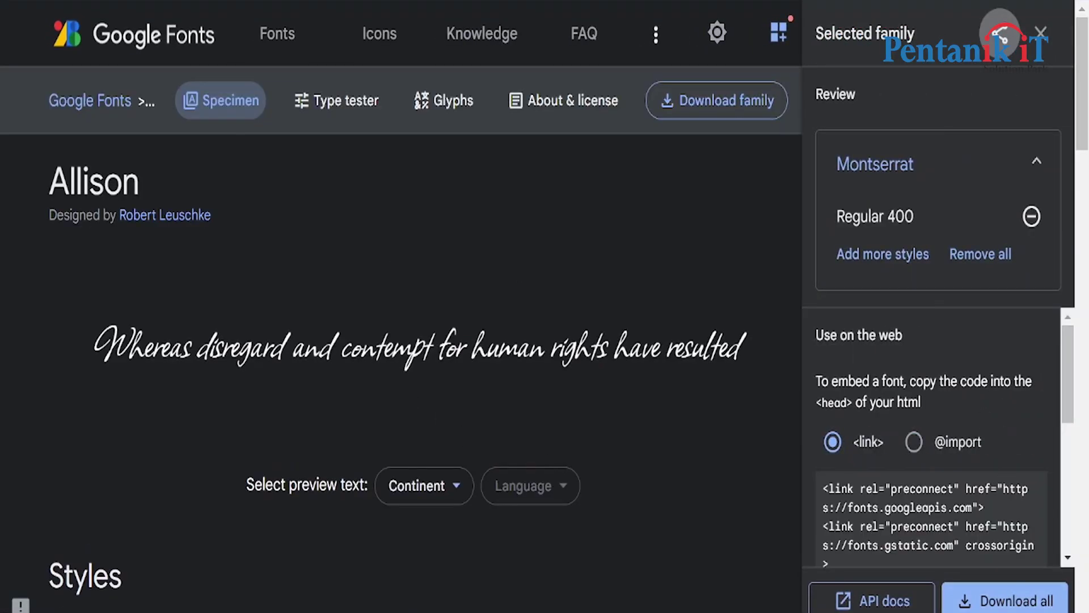
# Download Allison.zip and install Allison-Regular.ttf from it.
pyautogui.click(685, 96)
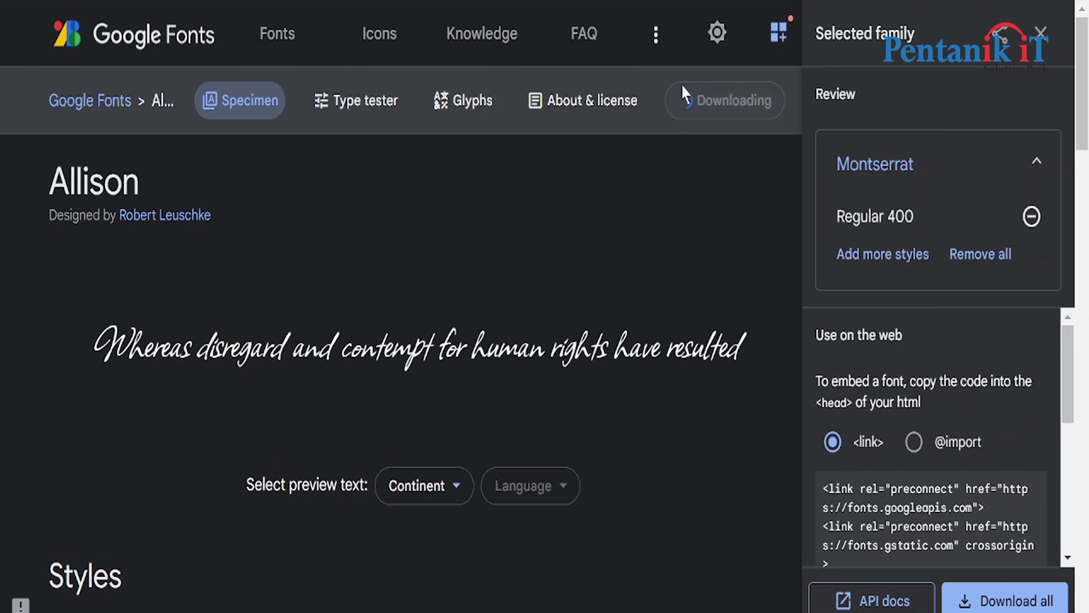
pyautogui.click(733, 487)
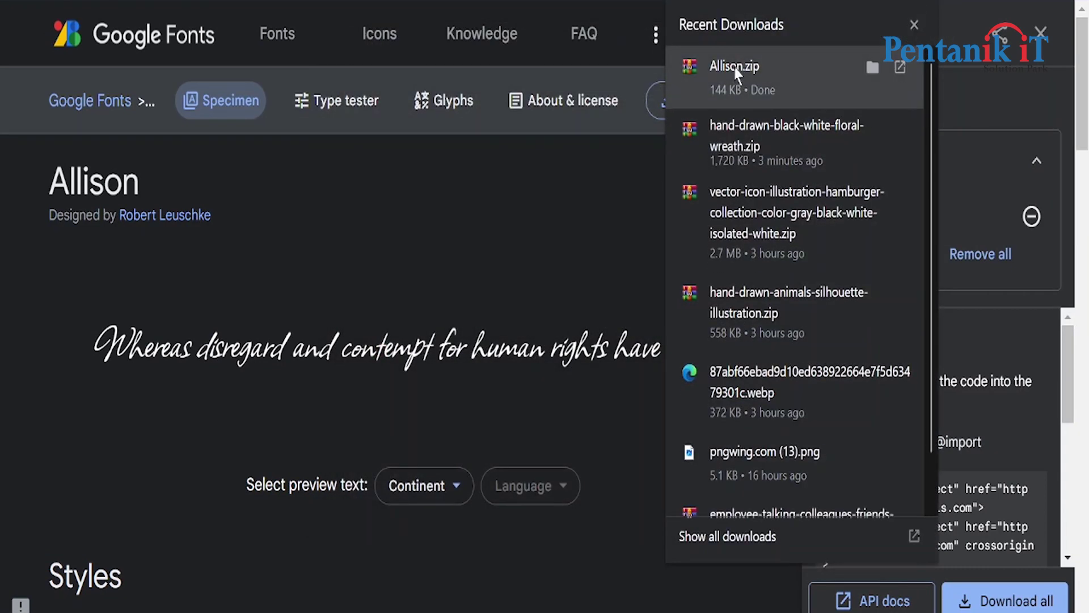
pyautogui.click(736, 69)
pyautogui.doubleClick(128, 212)
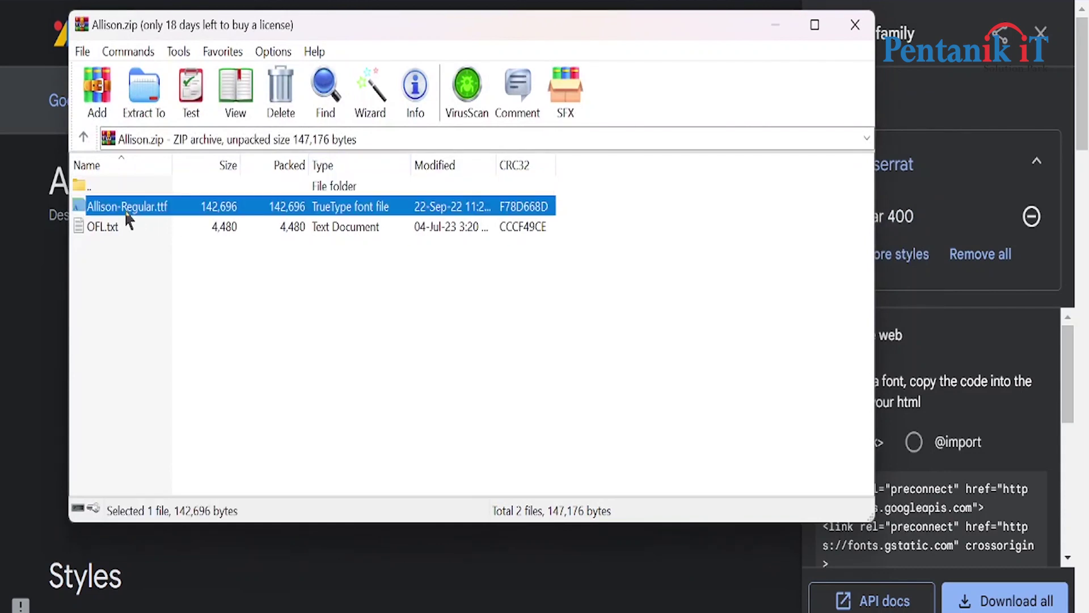
pyautogui.click(136, 26)
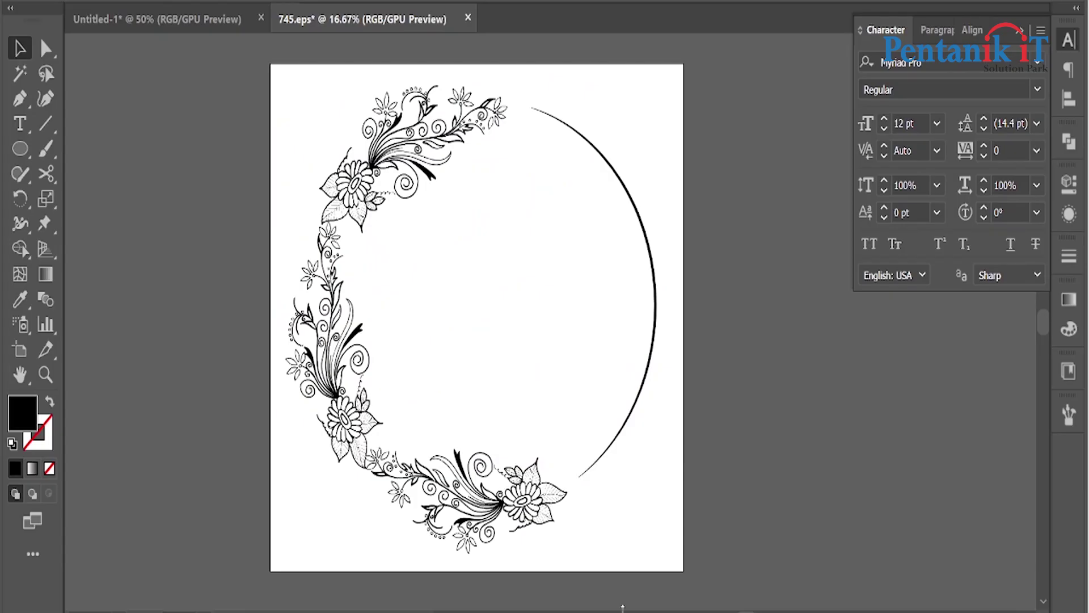
# Add the word 'Flower' in the wreath, enlarge it to about 356 pt and centre it.
pyautogui.press('t')
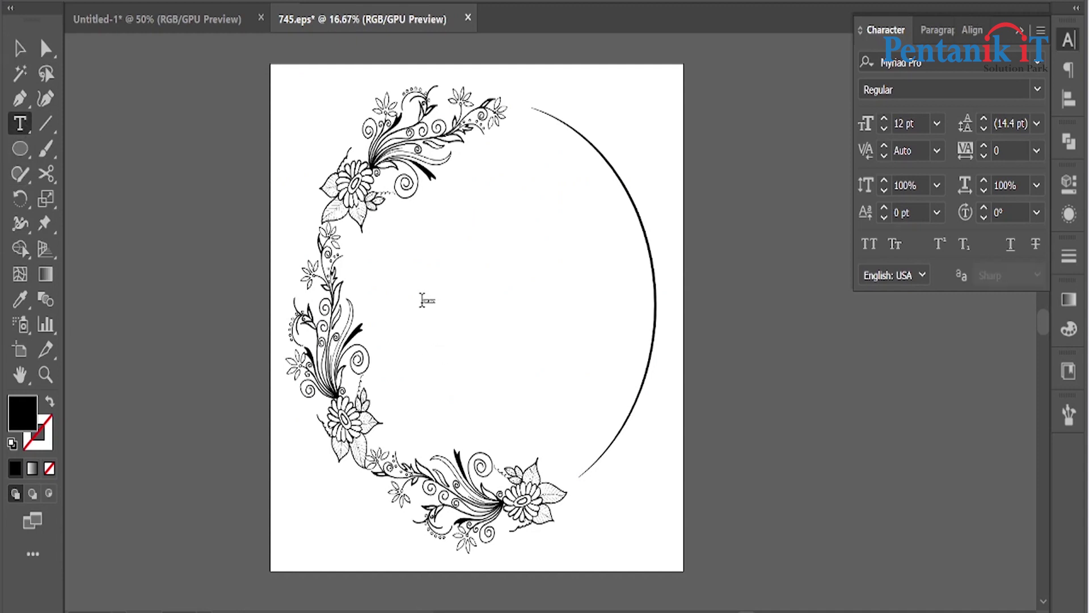
pyautogui.click(424, 301)
pyautogui.press('Escape')
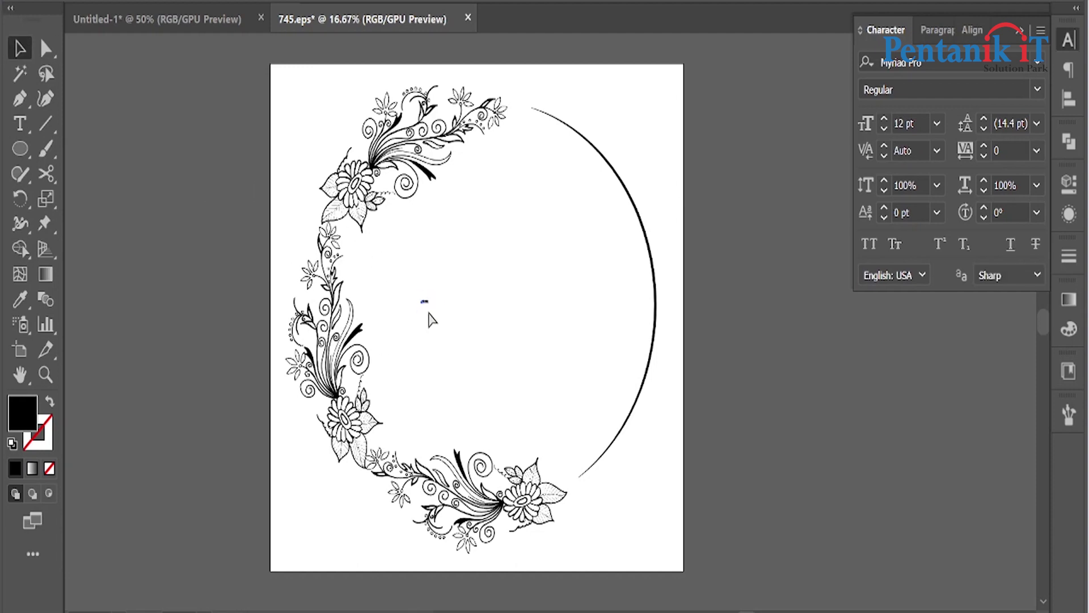
pyautogui.moveTo(435, 310); pyautogui.dragTo(535, 366)
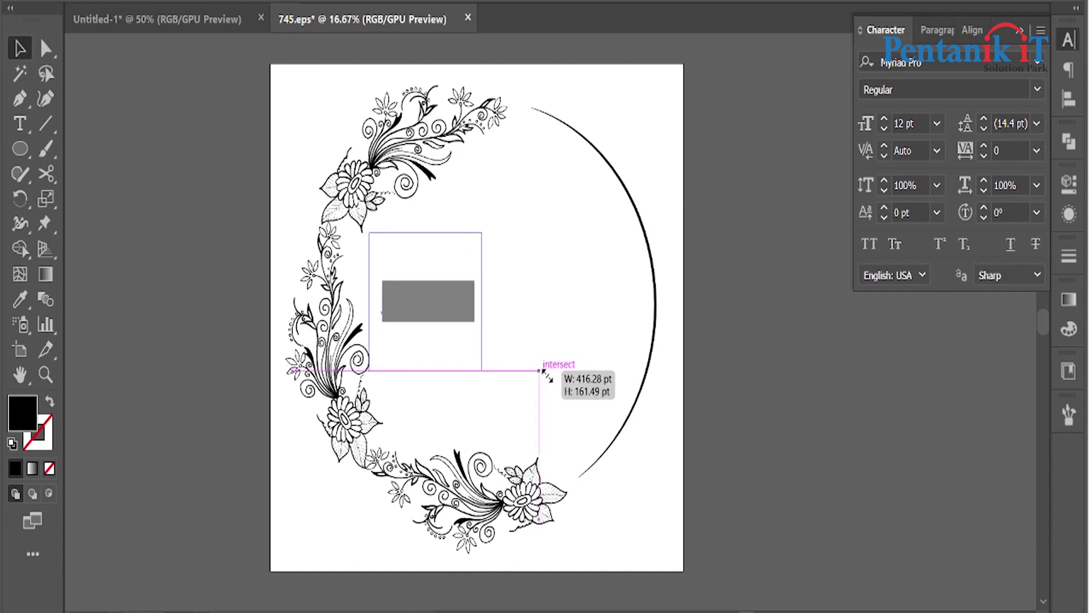
pyautogui.write('Flower')
pyautogui.moveTo(487, 304); pyautogui.dragTo(575, 304)
pyautogui.moveTo(431, 318); pyautogui.dragTo(459, 278)
# Set 'Flower' in Allison Regular and enlarge it to 518.69 pt.
pyautogui.write('Alison')
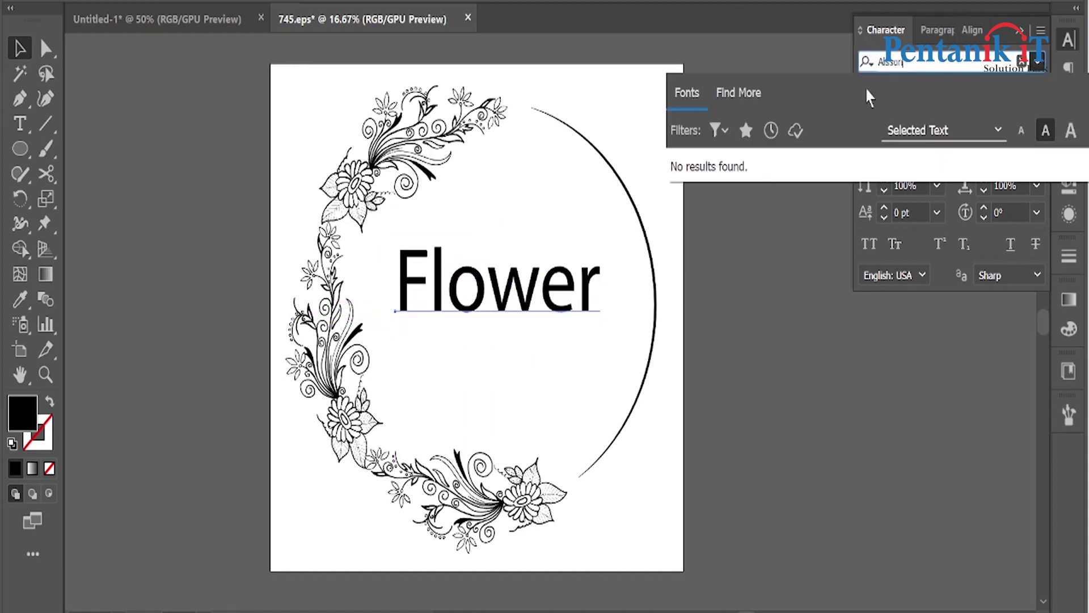
pyautogui.press('BackSpace')
pyautogui.press('BackSpace')
pyautogui.press('BackSpace')
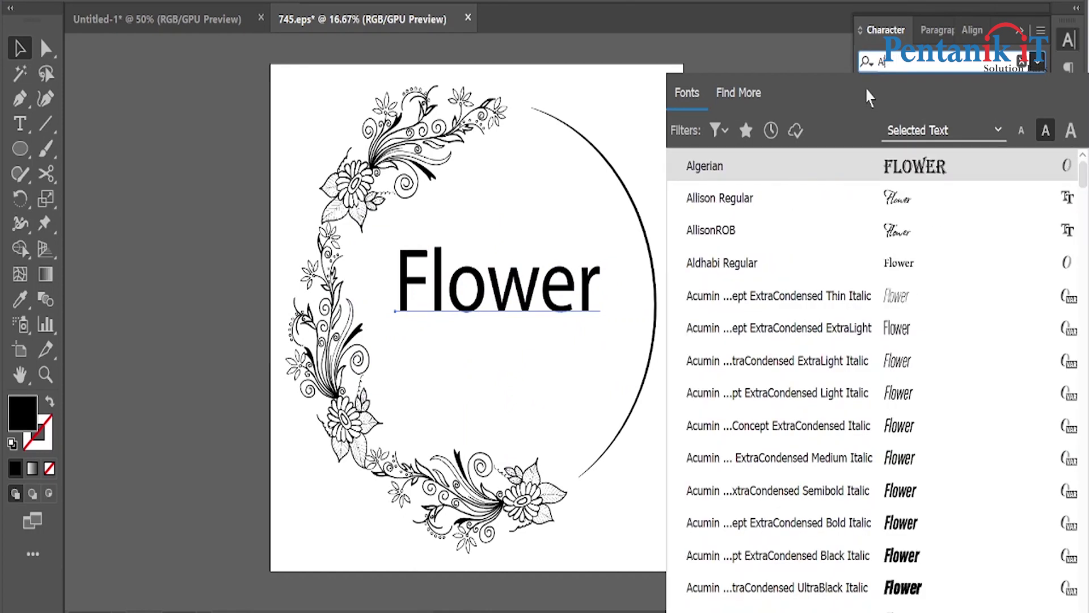
pyautogui.click(912, 196)
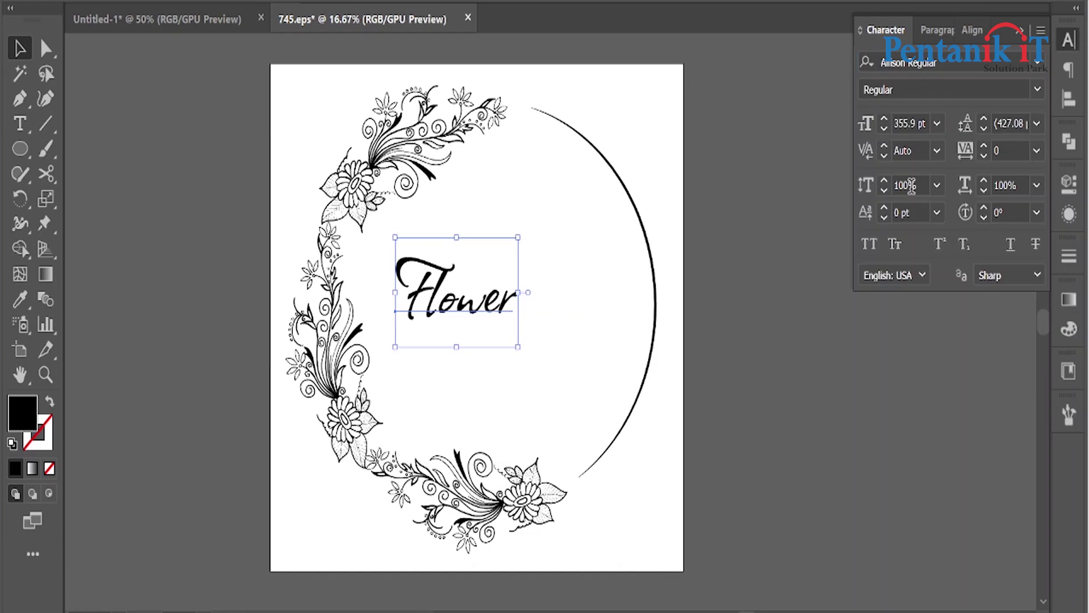
pyautogui.scroll(2, 442, 323)
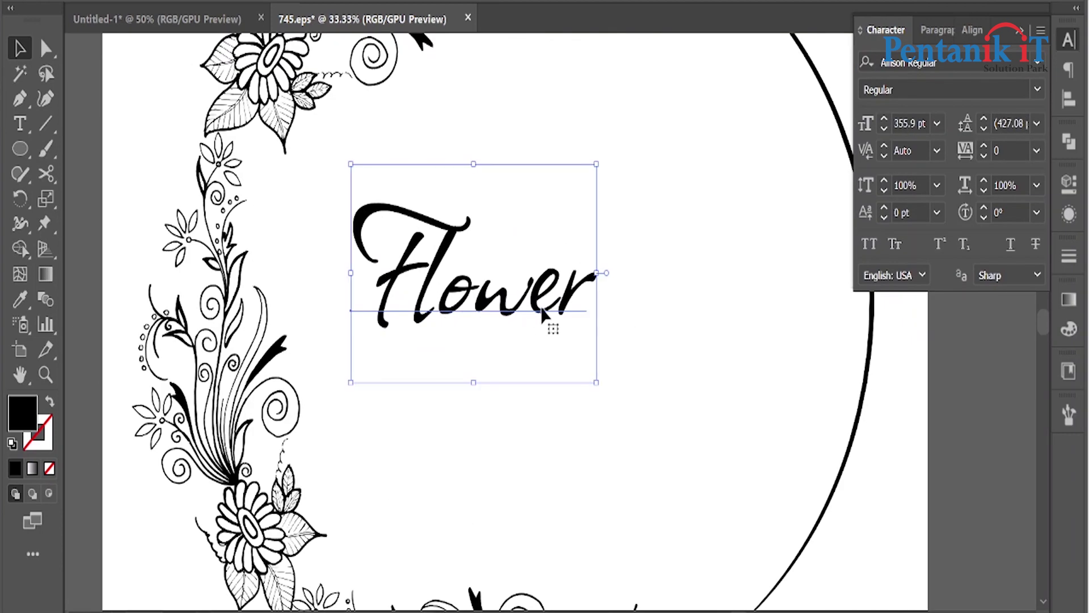
pyautogui.moveTo(590, 283); pyautogui.dragTo(710, 271)
pyautogui.scroll(-1, 573, 279)
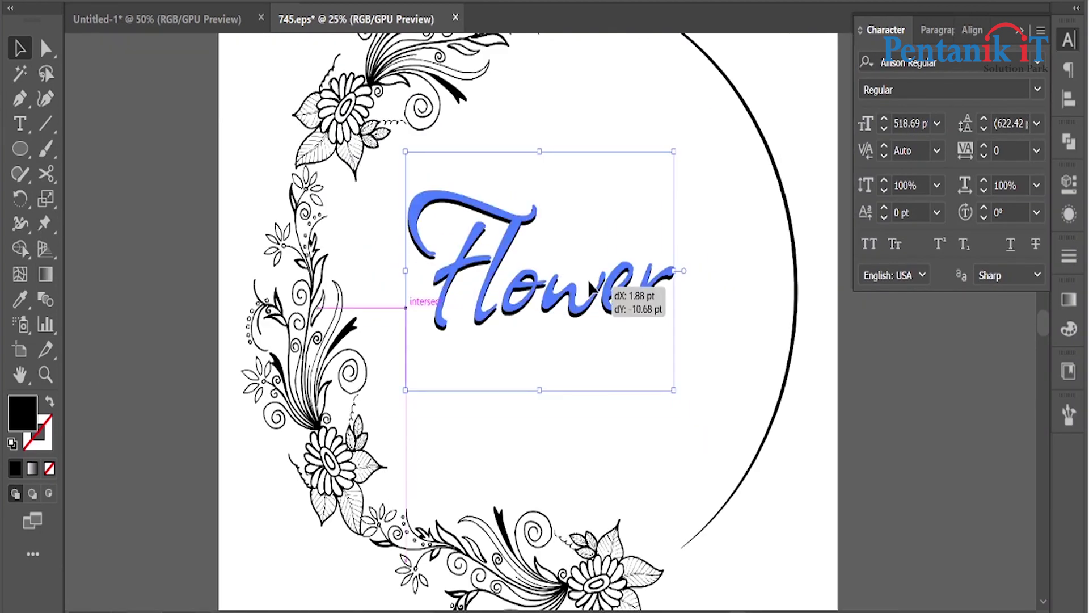
# Switch 'Flower' to the Bentho font, shrink it to about 351 pt and shift it up-left.
pyautogui.click(1040, 64)
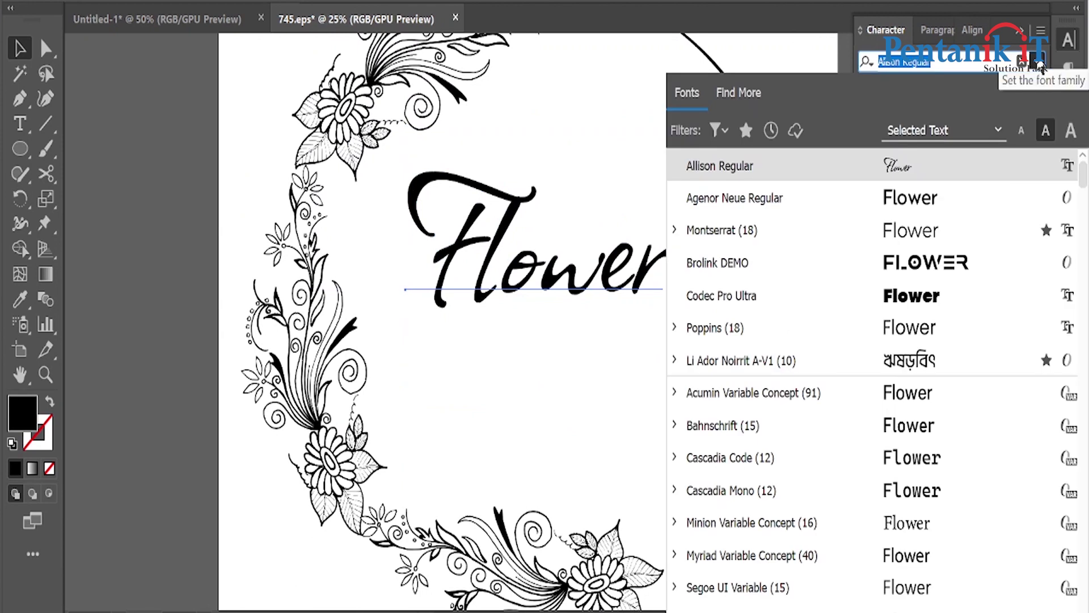
pyautogui.scroll(-3, 982, 227)
pyautogui.scroll(-2, 990, 261)
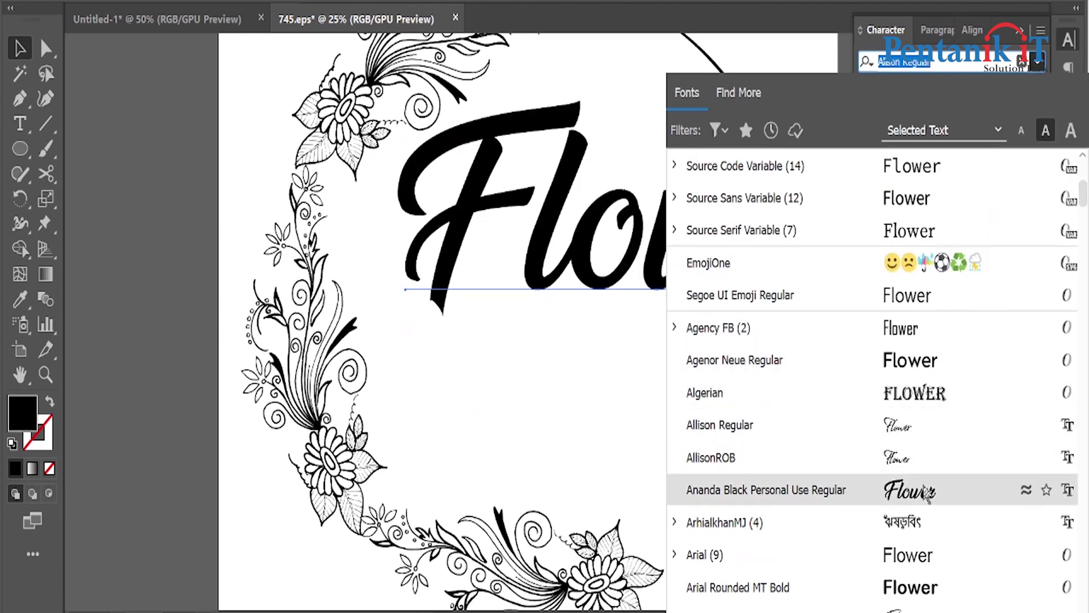
pyautogui.scroll(-3, 926, 492)
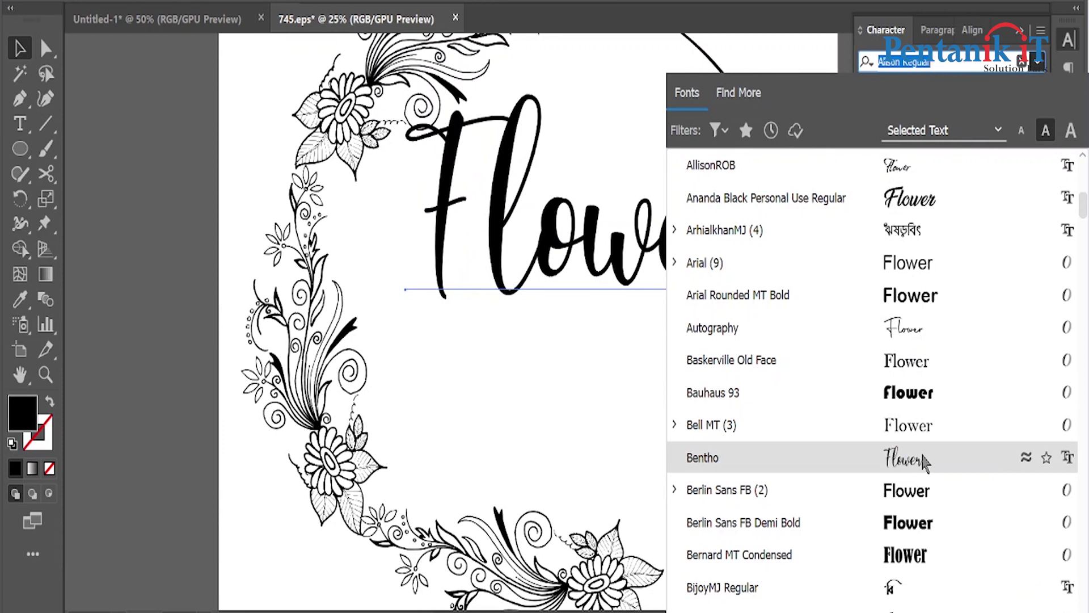
pyautogui.scroll(-1, 924, 461)
pyautogui.click(920, 376)
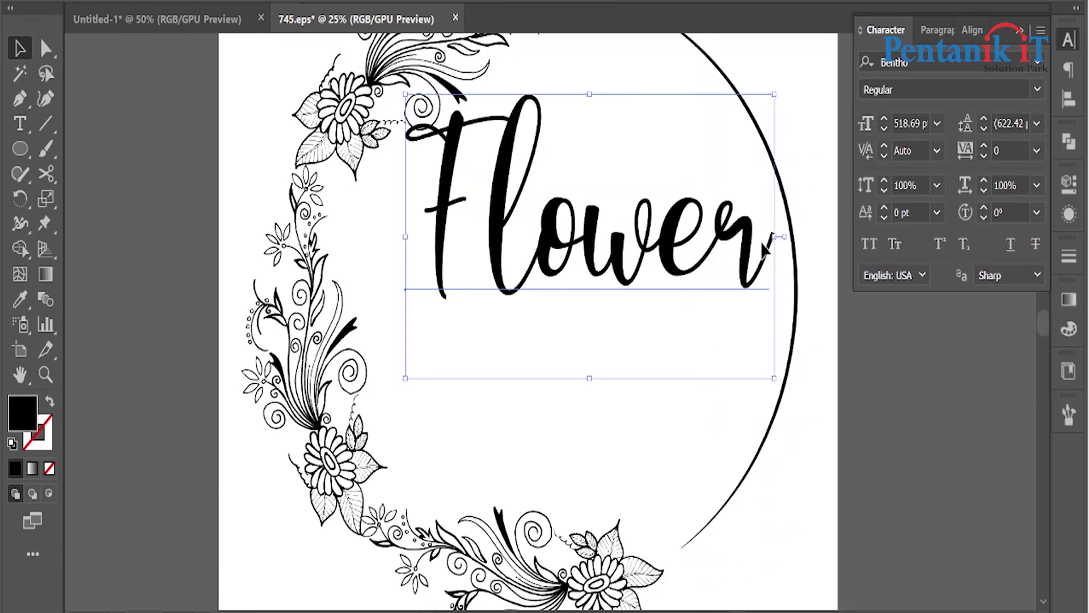
pyautogui.moveTo(775, 239); pyautogui.dragTo(650, 233)
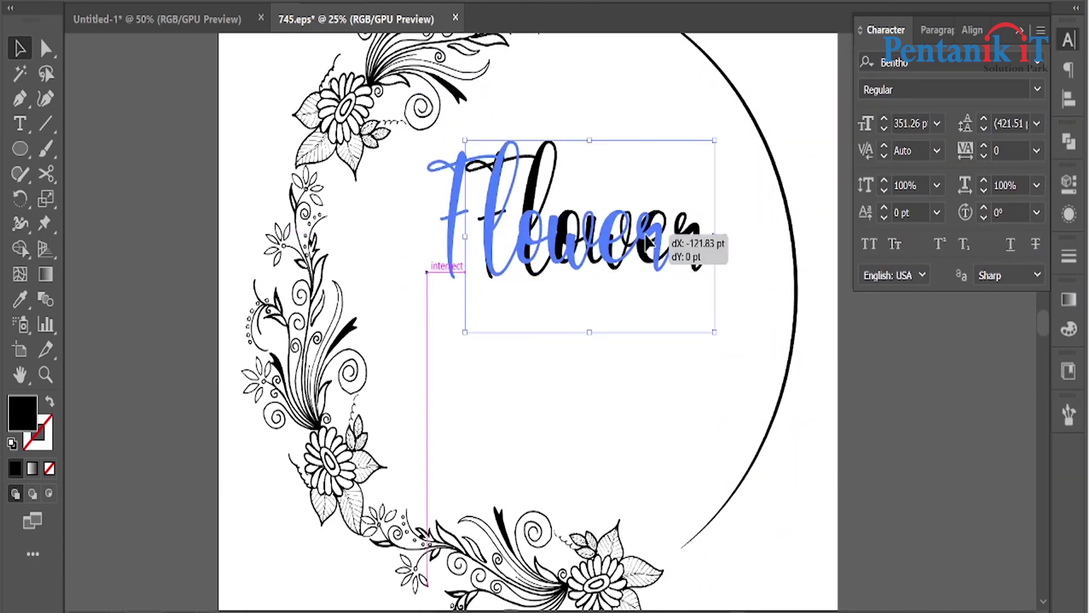
pyautogui.click(540, 342)
# Add the word 'garden' below Flower and enlarge it.
pyautogui.press('t')
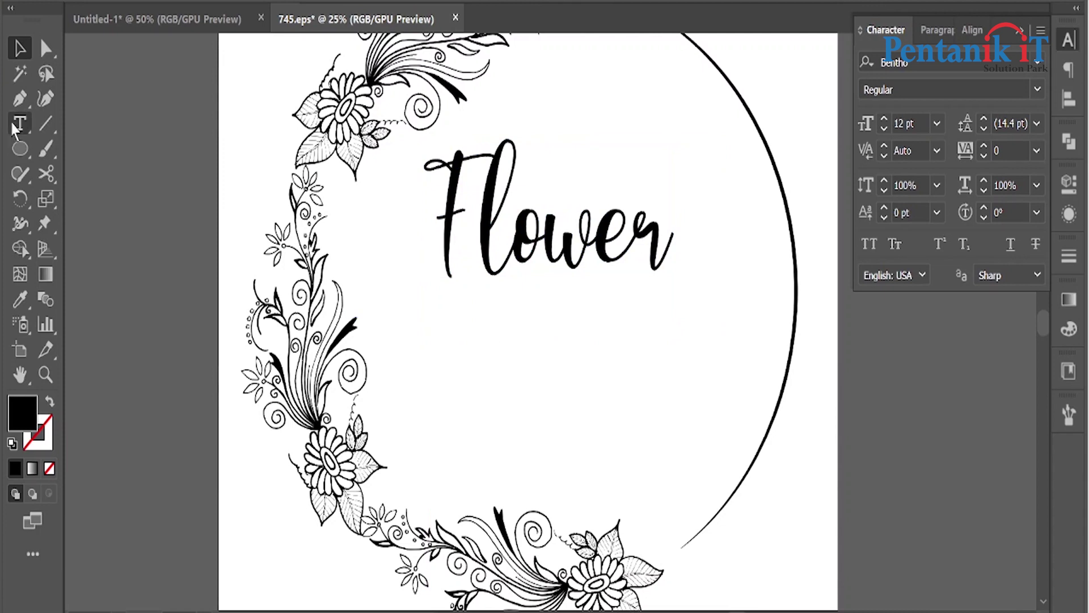
pyautogui.click(449, 347)
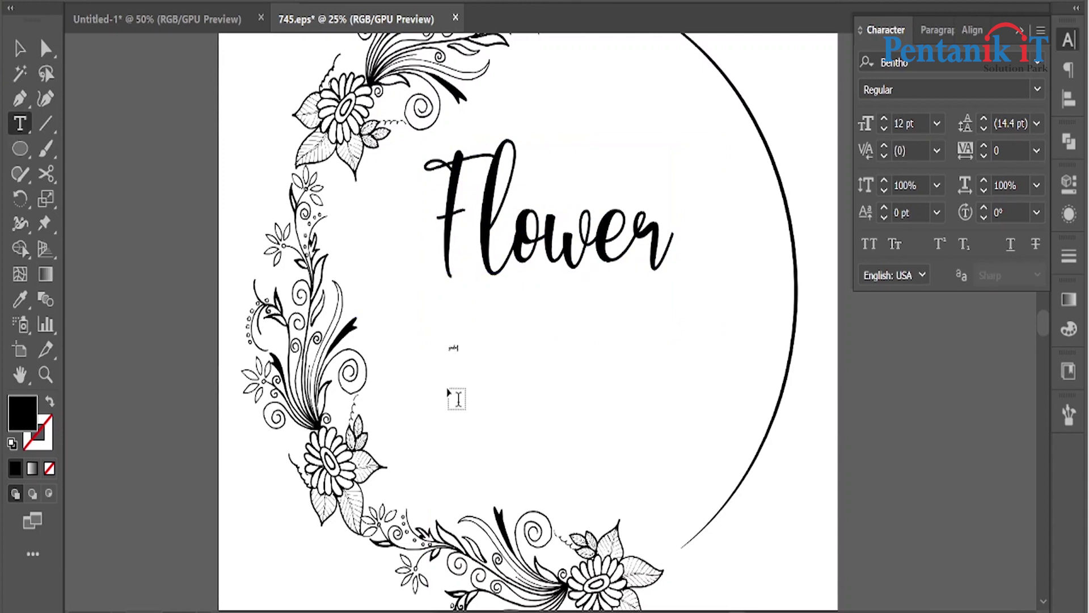
pyautogui.press('Escape')
pyautogui.moveTo(459, 353); pyautogui.dragTo(554, 444)
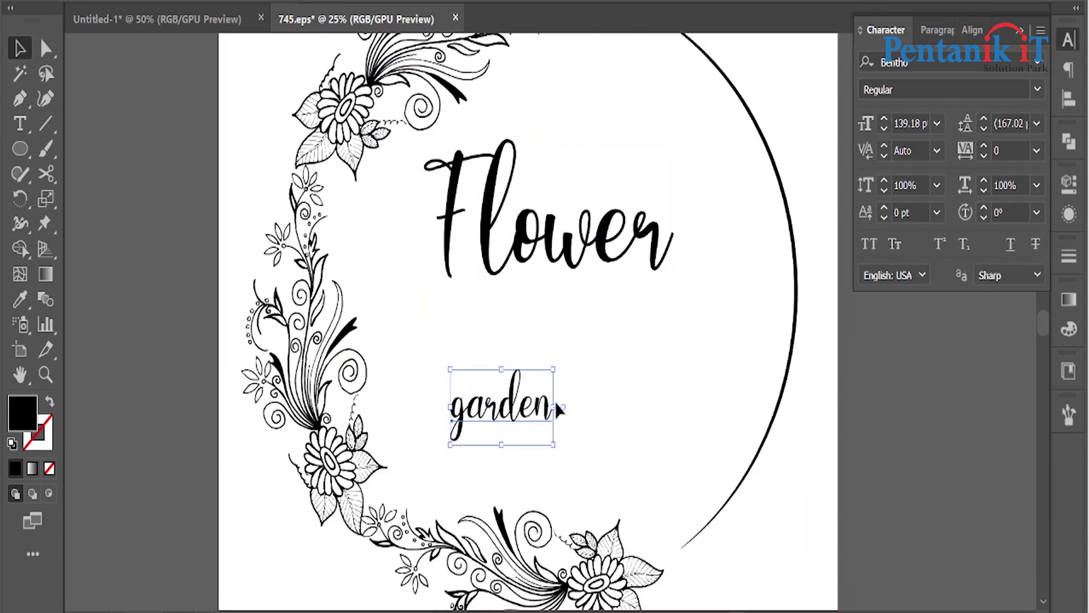
pyautogui.moveTo(558, 407); pyautogui.dragTo(665, 407)
pyautogui.moveTo(618, 342); pyautogui.dragTo(618, 293)
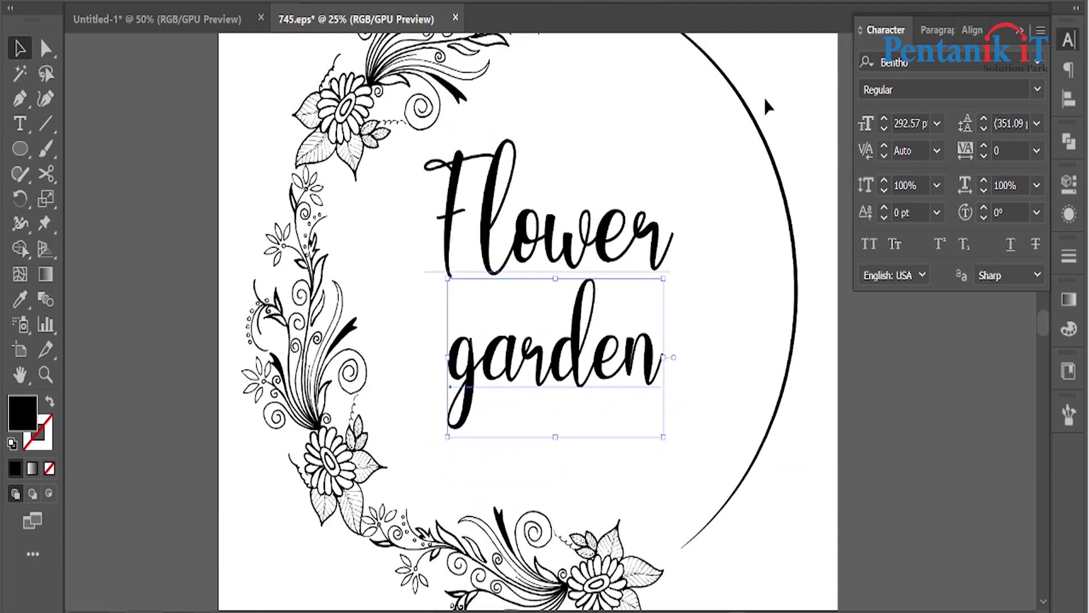
# Set 'garden' in Agenor Neue Regular and capitalise it to 'Garden'.
pyautogui.click(1038, 63)
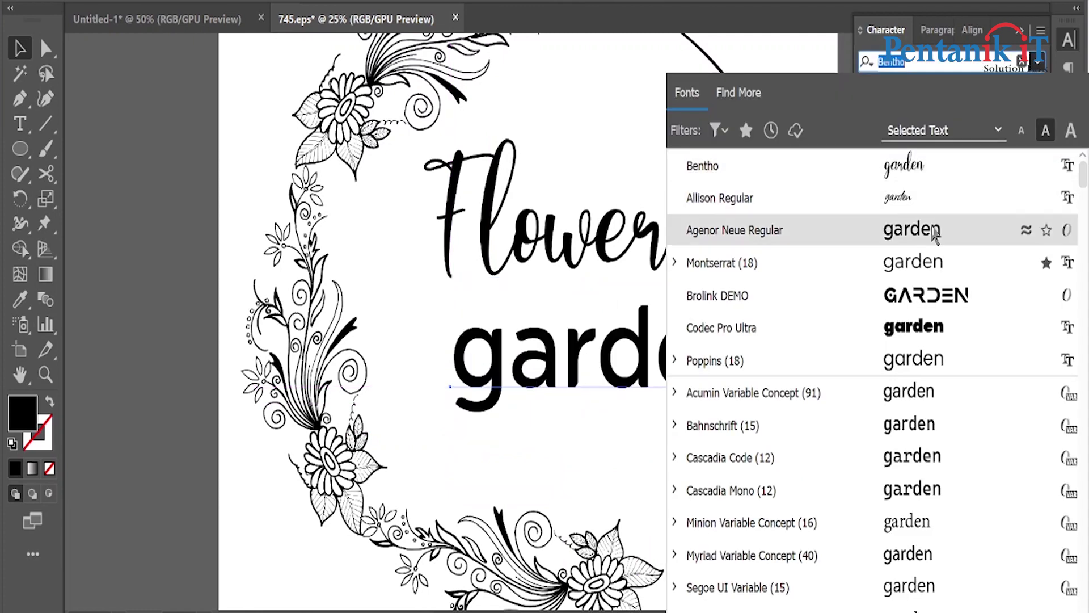
pyautogui.click(935, 223)
pyautogui.doubleClick(512, 357)
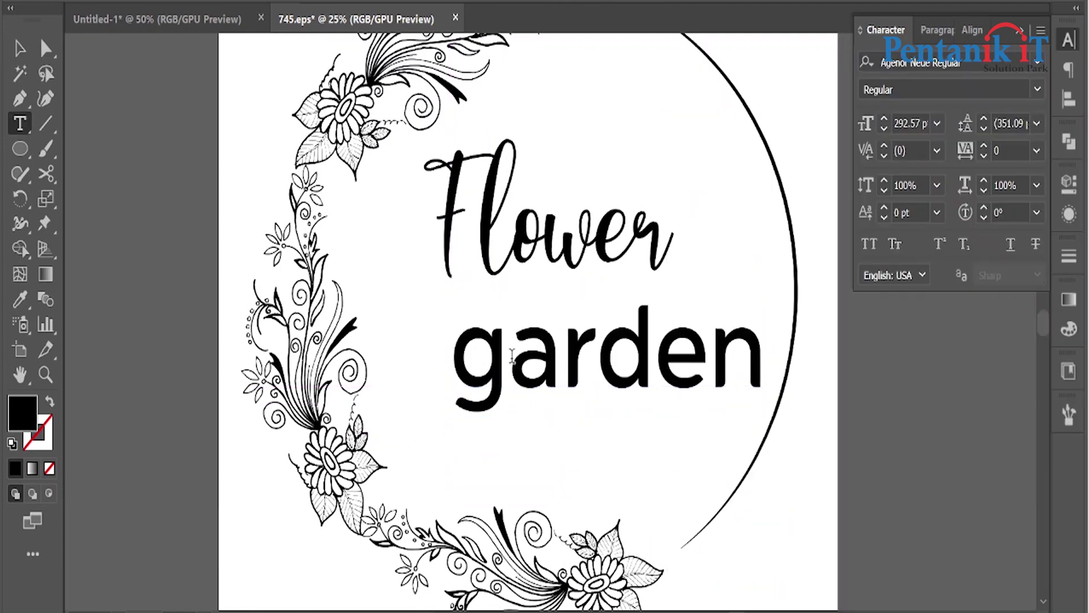
pyautogui.moveTo(502, 347); pyautogui.dragTo(465, 347)
pyautogui.write('G')
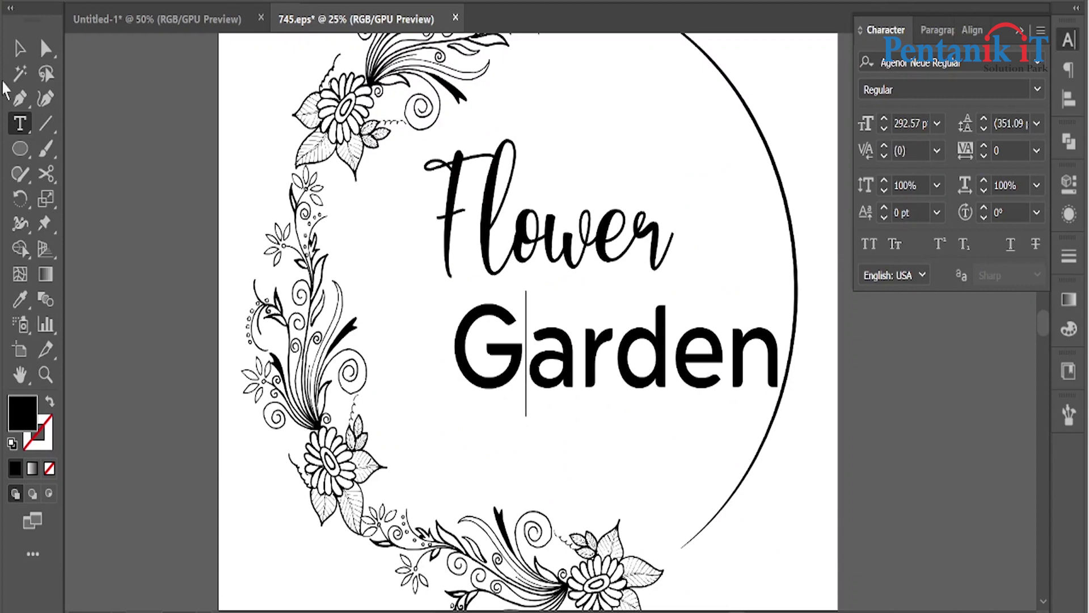
pyautogui.press('Escape')
# Shrink Garden to 173.98 pt, set tracking to 200, and place it beneath Flower.
pyautogui.moveTo(780, 358); pyautogui.dragTo(649, 354)
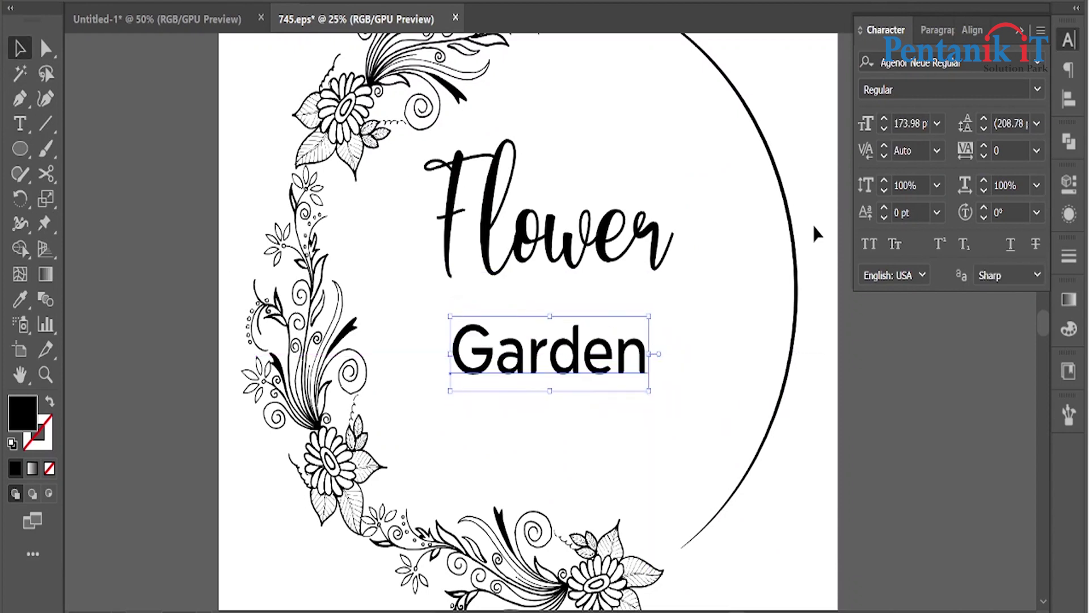
pyautogui.click(1037, 150)
pyautogui.click(1056, 484)
pyautogui.moveTo(590, 347); pyautogui.dragTo(572, 331)
pyautogui.keyDown('shift'); pyautogui.click(499, 227); pyautogui.keyUp('shift')
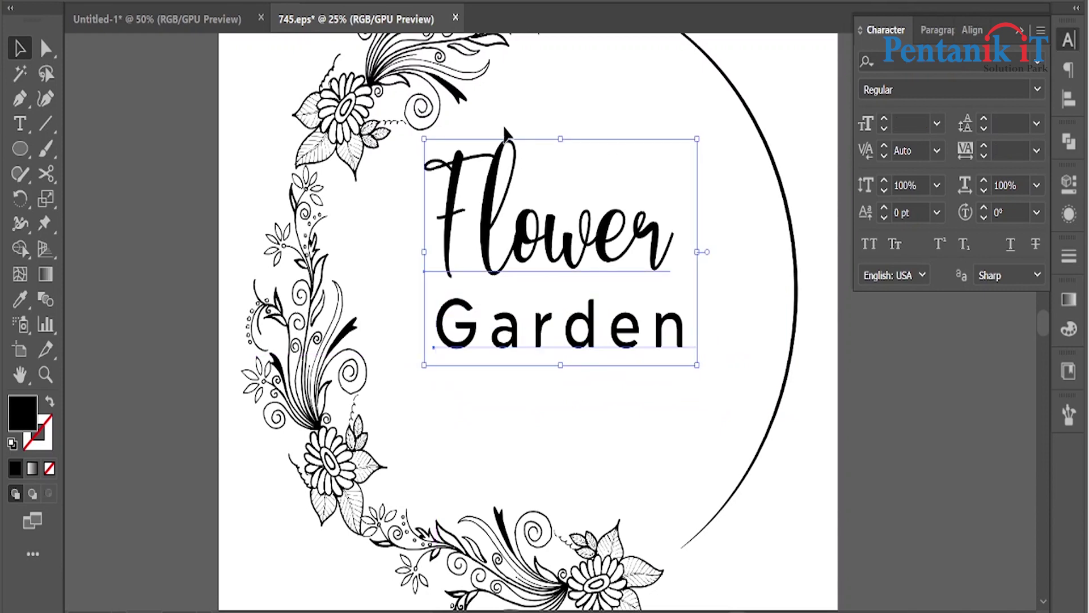
# Horizontally centre-align Flower and Garden, then nudge them slightly down.
pyautogui.click(972, 29)
pyautogui.click(900, 86)
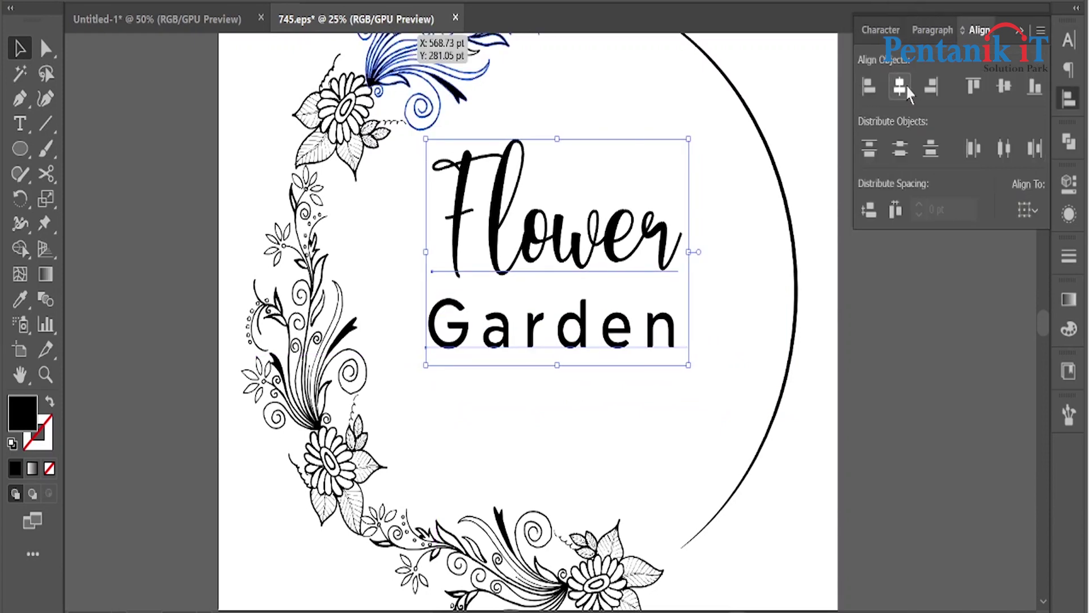
pyautogui.moveTo(600, 234); pyautogui.dragTo(595, 268)
# Zoom out and pan to view the whole artboard, checking the artwork selection.
pyautogui.hotkey('ctrl', '-')
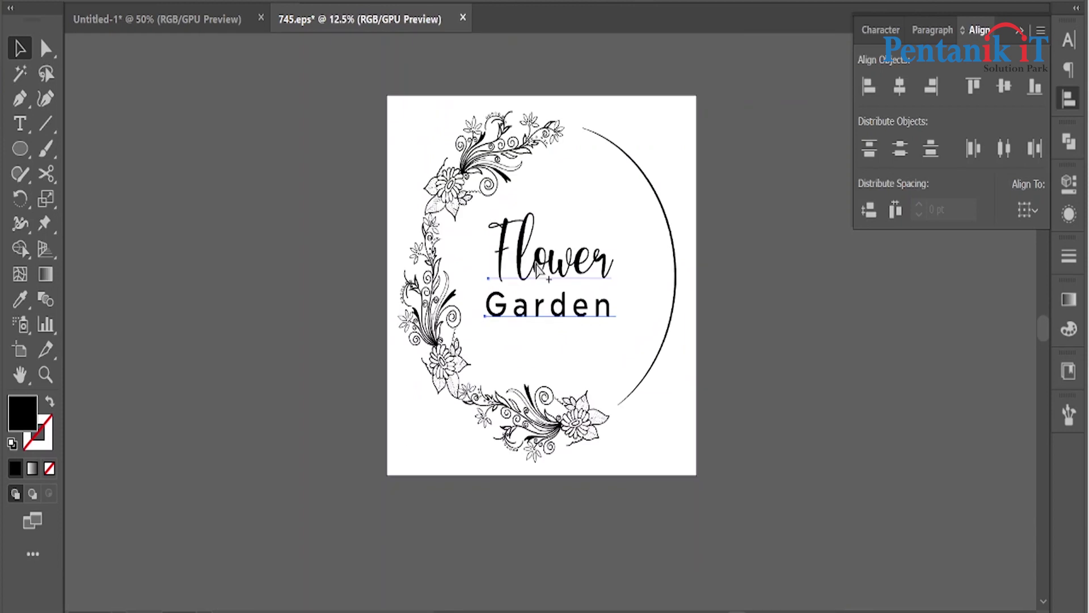
pyautogui.moveTo(386, 233); pyautogui.dragTo(335, 249)
pyautogui.hotkey('ctrl', 'a')
pyautogui.click(347, 136)
pyautogui.moveTo(348, 136)
pyautogui.mouseDown()
pyautogui.moveTo(304, 107)
pyautogui.moveTo(686, 474)
pyautogui.mouseUp()
pyautogui.click(304, 108)
pyautogui.click(712, 428)
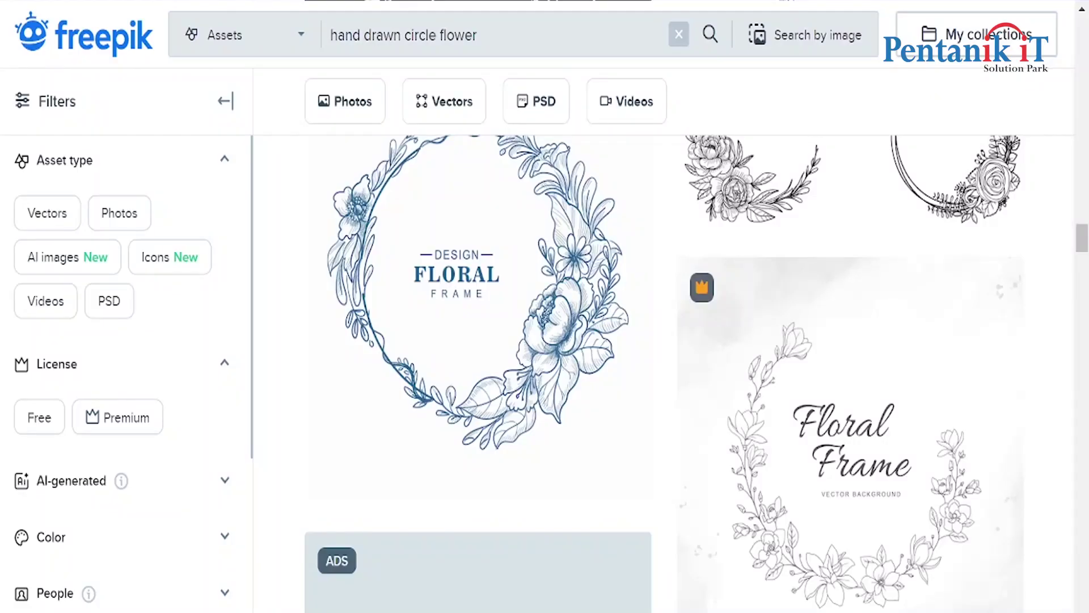
# Scroll the $5 floral hand-drawn logo gig to its Anemone Floral Shop sample.
pyautogui.scroll(-3, 575, 288)
pyautogui.scroll(-4, 574, 287)
pyautogui.scroll(9, 665, 400)
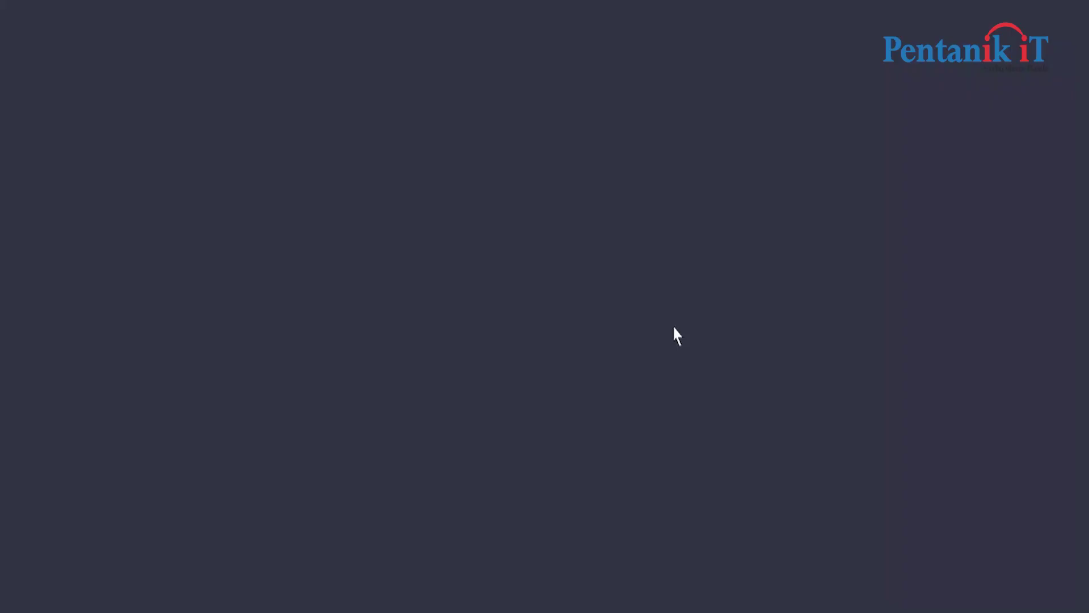
pyautogui.scroll(-1, 353, 376)
pyautogui.scroll(-3, 353, 376)
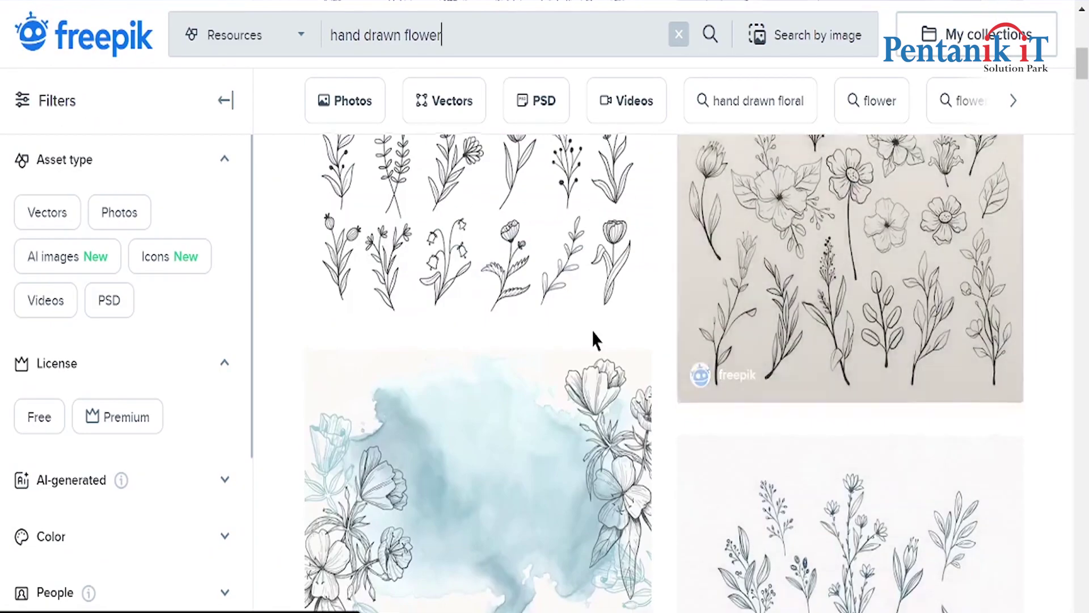
# Browse Freepik's hand drawn flower results to find the free collection.
pyautogui.scroll(-4, 592, 329)
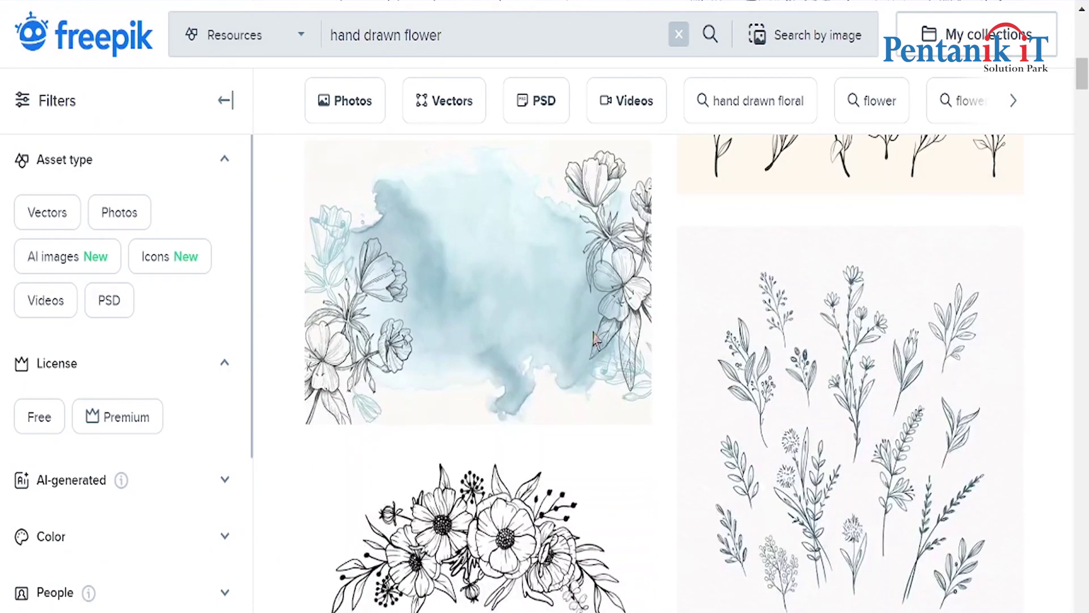
pyautogui.scroll(2, 595, 340)
pyautogui.scroll(2, 594, 340)
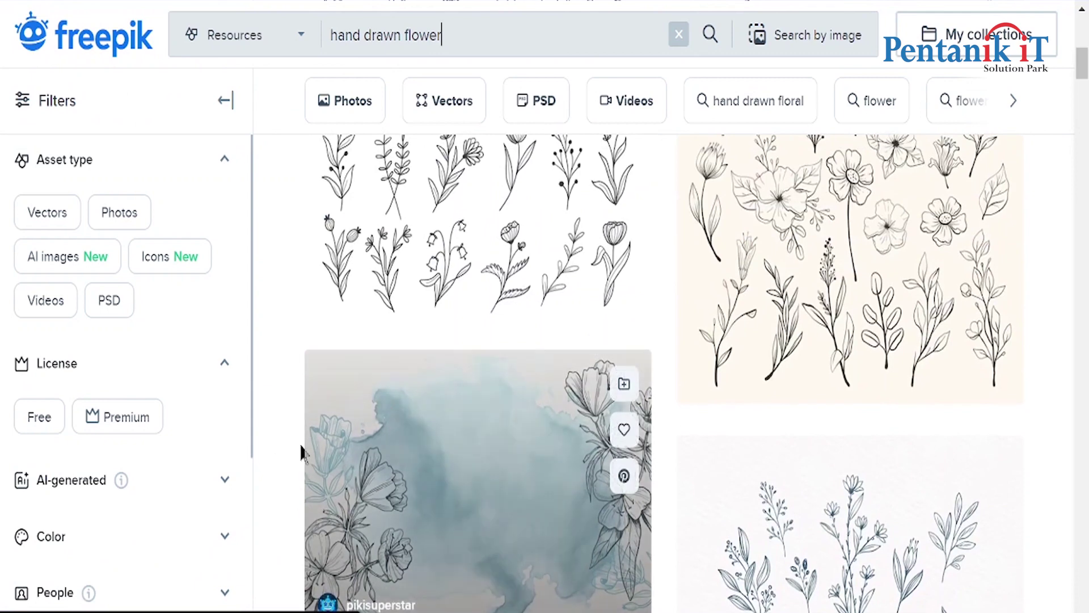
pyautogui.scroll(2, 295, 450)
pyautogui.scroll(2, 296, 450)
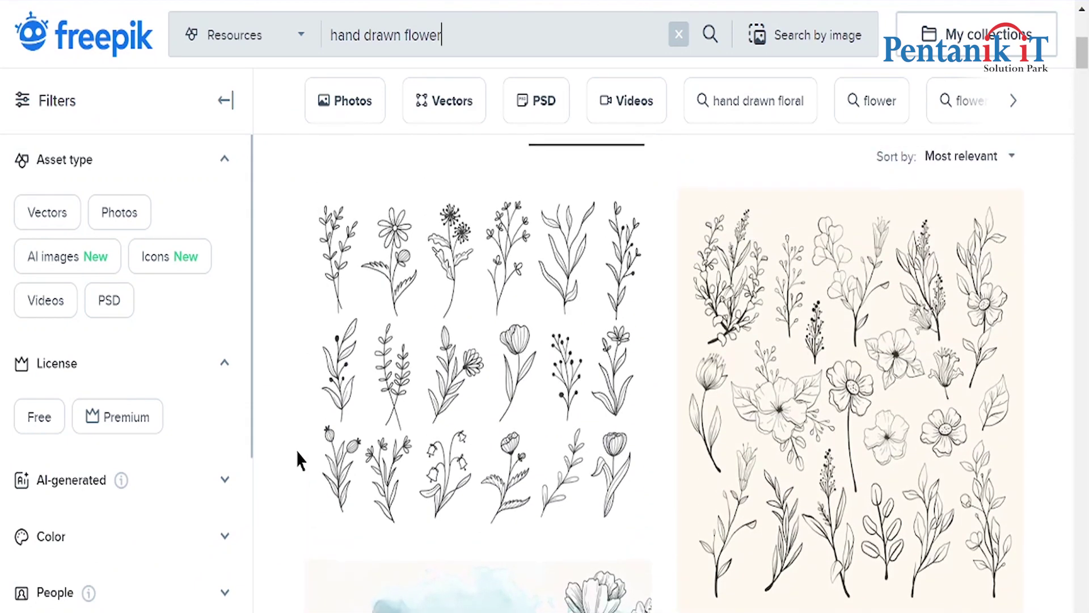
pyautogui.scroll(5, 296, 451)
pyautogui.scroll(-4, 299, 450)
pyautogui.scroll(-4, 303, 451)
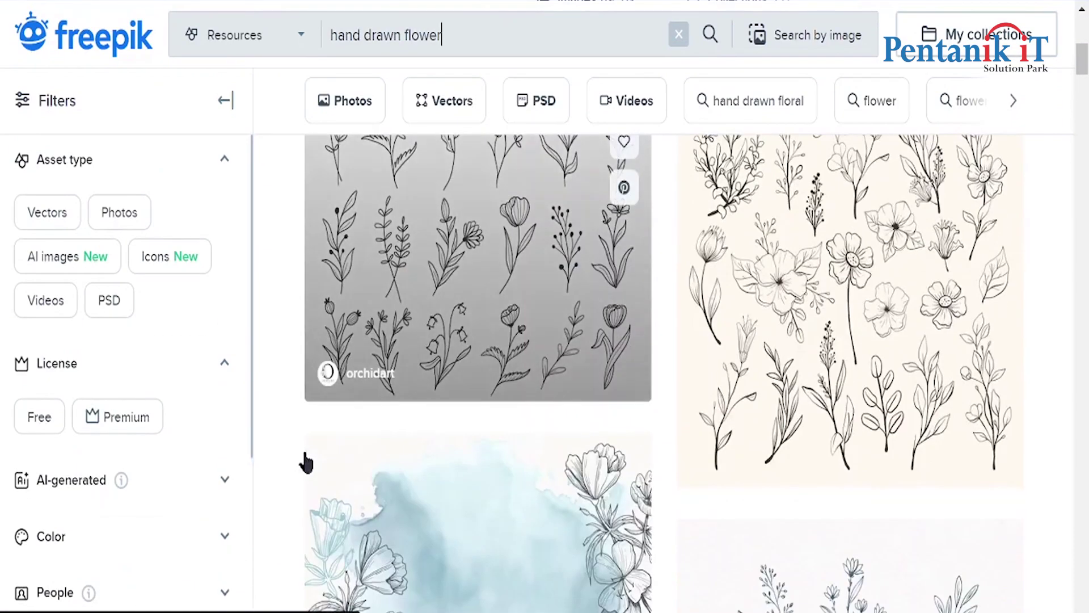
pyautogui.scroll(2, 304, 462)
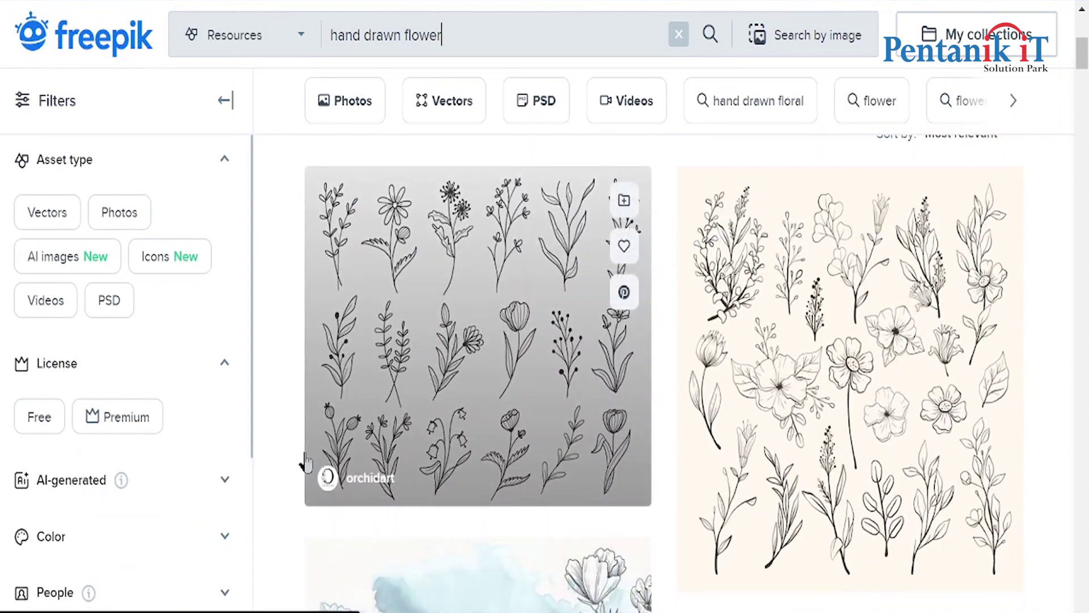
pyautogui.scroll(-10, 305, 462)
pyautogui.scroll(5, 305, 463)
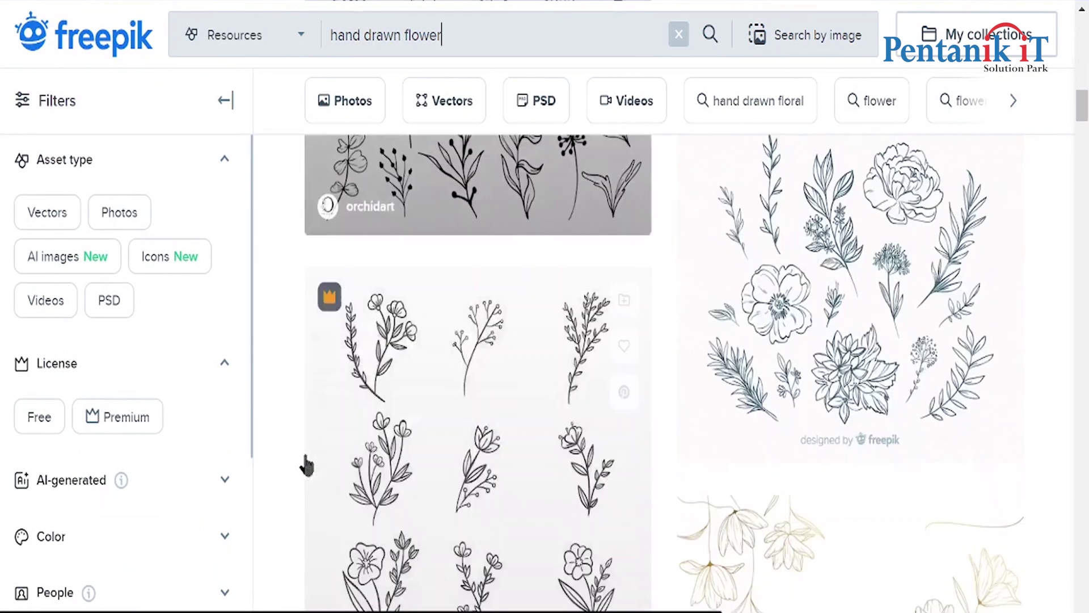
pyautogui.moveTo(832, 255)
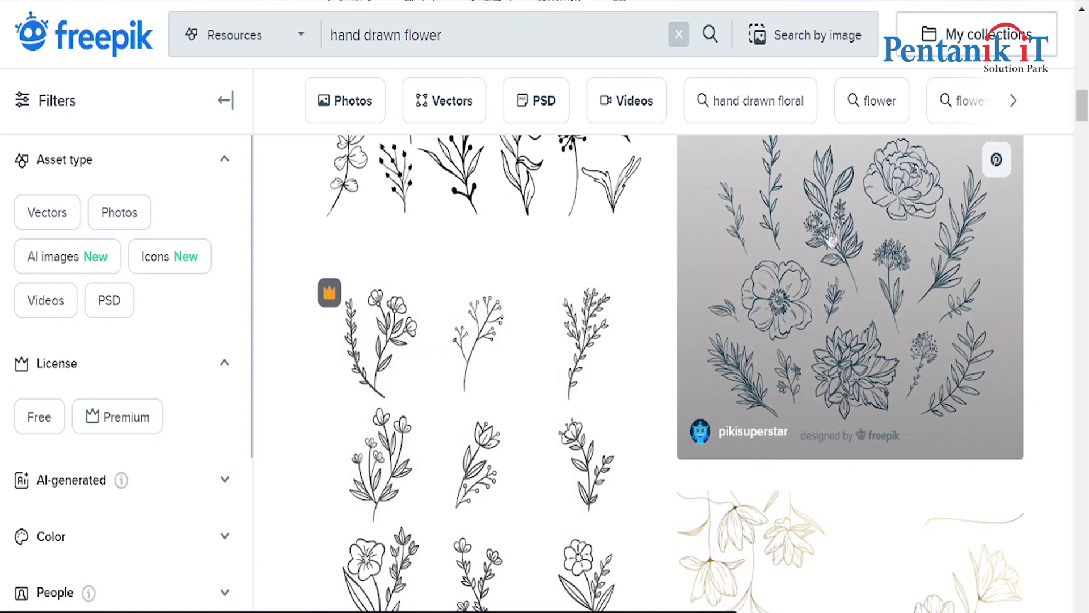
pyautogui.scroll(-5, 817, 219)
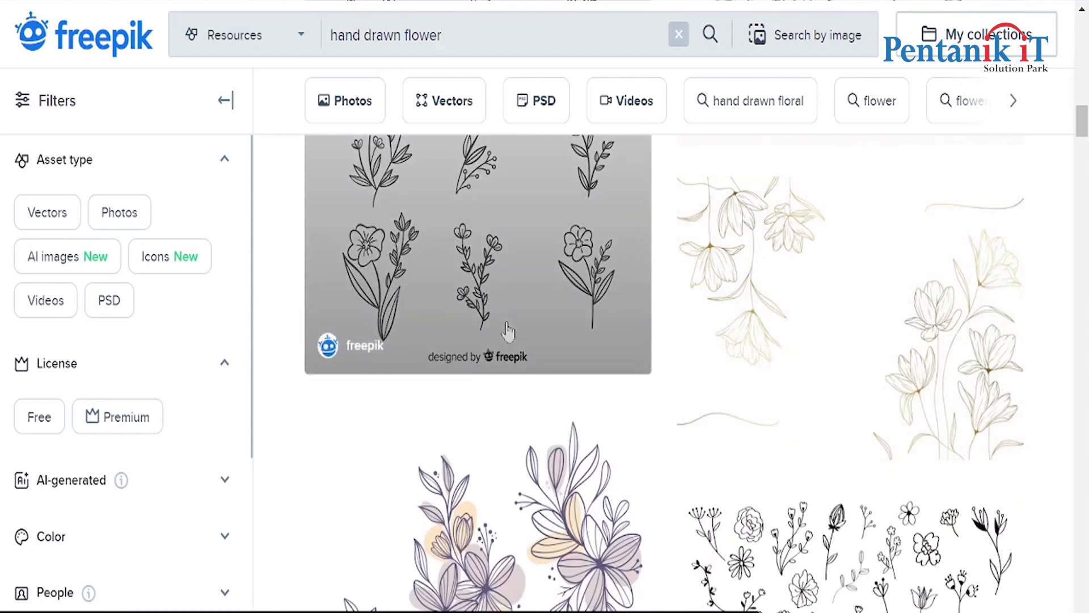
pyautogui.scroll(2, 508, 331)
pyautogui.scroll(-5, 508, 330)
pyautogui.scroll(-6, 507, 331)
pyautogui.scroll(-5, 508, 331)
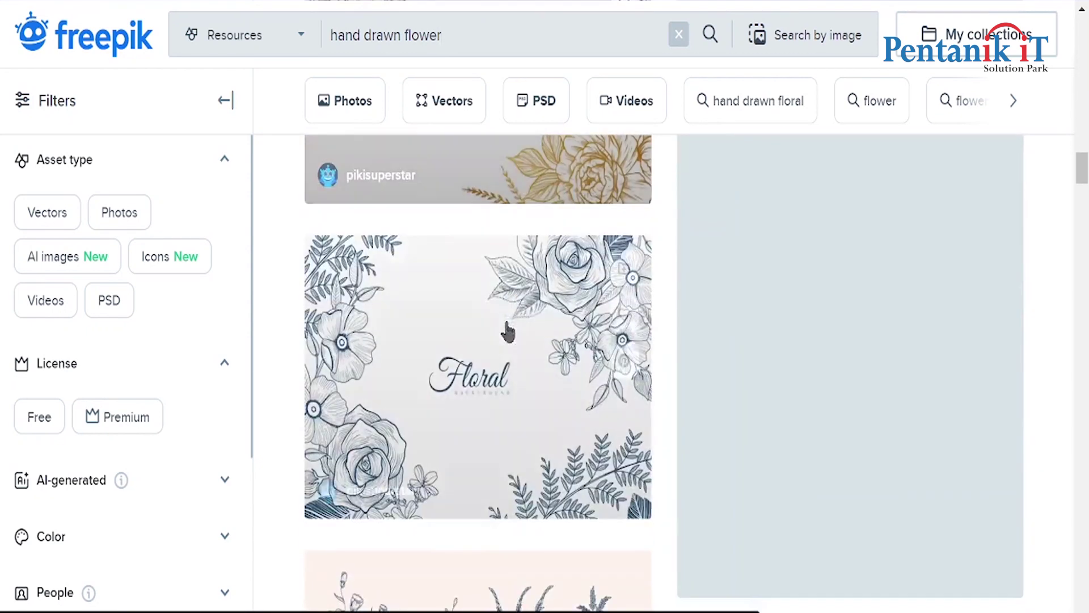
pyautogui.scroll(-7, 508, 330)
pyautogui.scroll(-2, 507, 330)
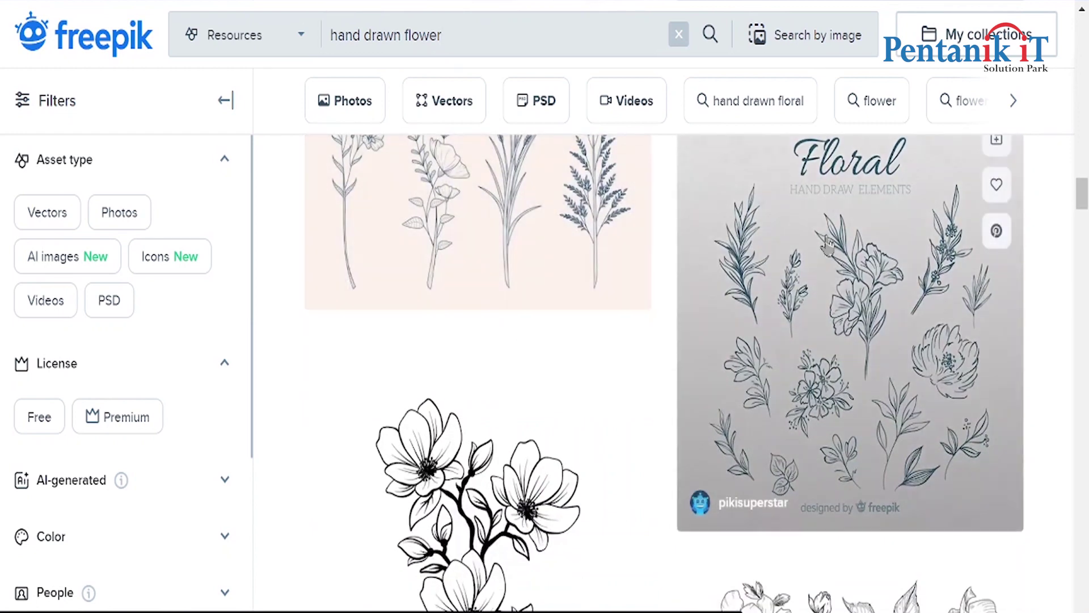
pyautogui.scroll(-5, 825, 237)
pyautogui.scroll(-6, 505, 357)
pyautogui.scroll(-5, 505, 357)
pyautogui.scroll(4, 505, 357)
pyautogui.scroll(-6, 504, 357)
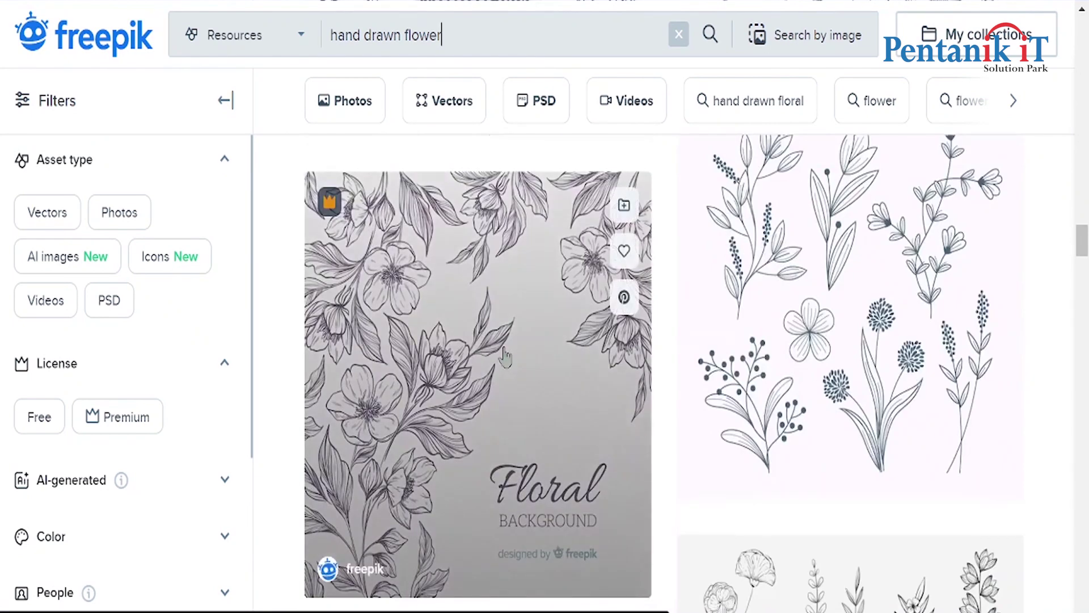
pyautogui.scroll(-5, 505, 356)
pyautogui.scroll(-5, 506, 356)
pyautogui.scroll(-5, 505, 357)
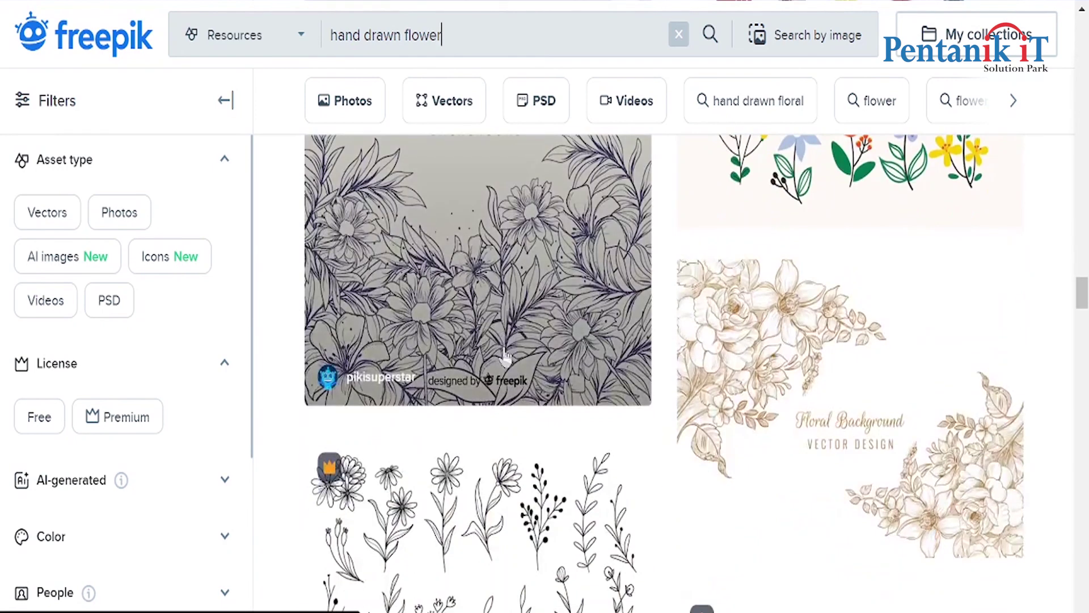
pyautogui.scroll(-3, 505, 356)
pyautogui.scroll(-4, 505, 356)
pyautogui.scroll(-7, 505, 356)
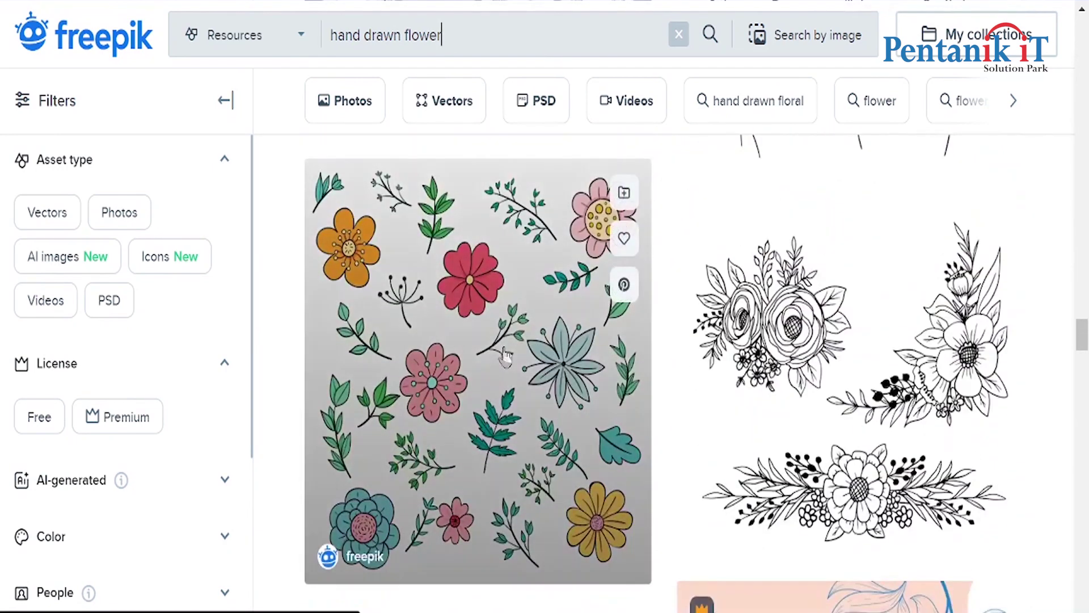
pyautogui.scroll(-2, 505, 357)
pyautogui.rightClick(808, 206)
pyautogui.click(810, 230)
pyautogui.scroll(-5, 810, 230)
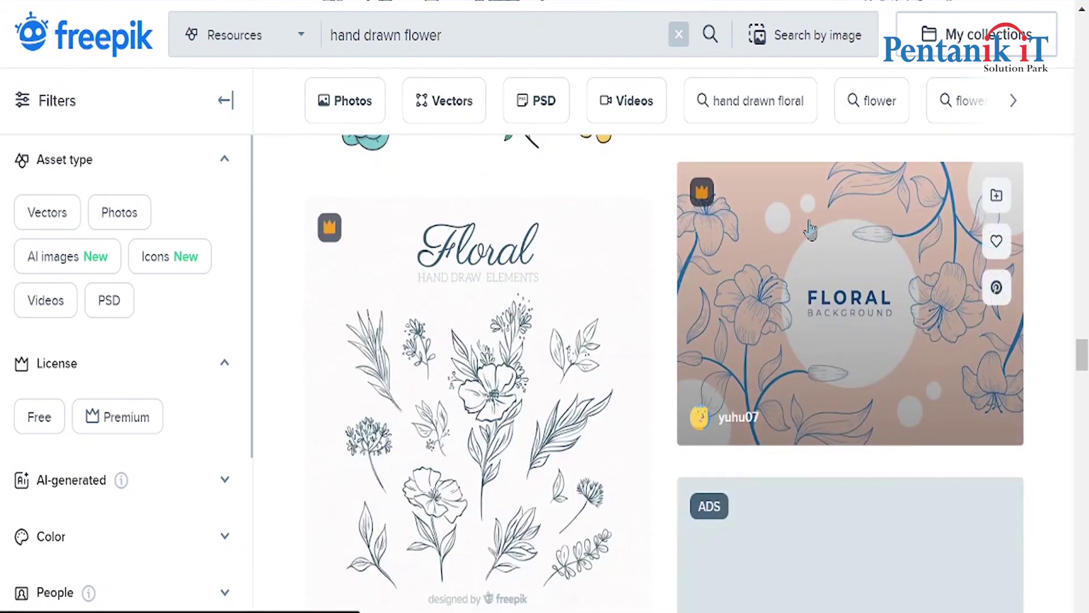
pyautogui.scroll(-2, 810, 230)
pyautogui.scroll(-3, 810, 230)
pyautogui.scroll(-5, 810, 229)
pyautogui.scroll(-5, 810, 230)
pyautogui.scroll(-2, 811, 230)
pyautogui.scroll(-3, 811, 230)
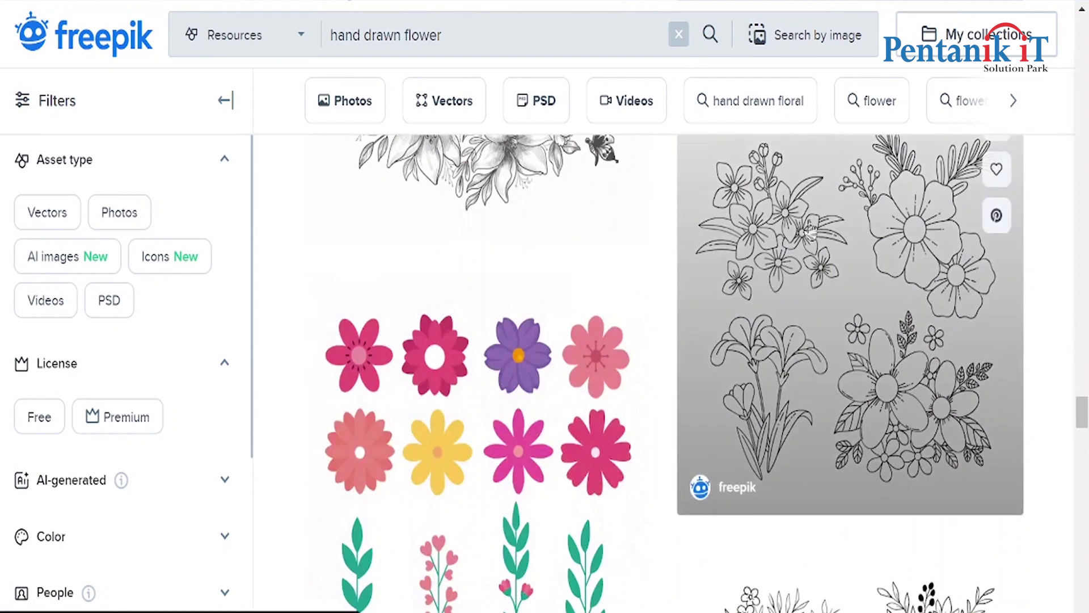
pyautogui.scroll(-5, 810, 229)
pyautogui.scroll(-5, 528, 282)
pyautogui.scroll(-2, 528, 282)
pyautogui.scroll(-3, 527, 282)
pyautogui.scroll(-6, 528, 282)
pyautogui.scroll(-2, 568, 340)
pyautogui.scroll(4, 610, 391)
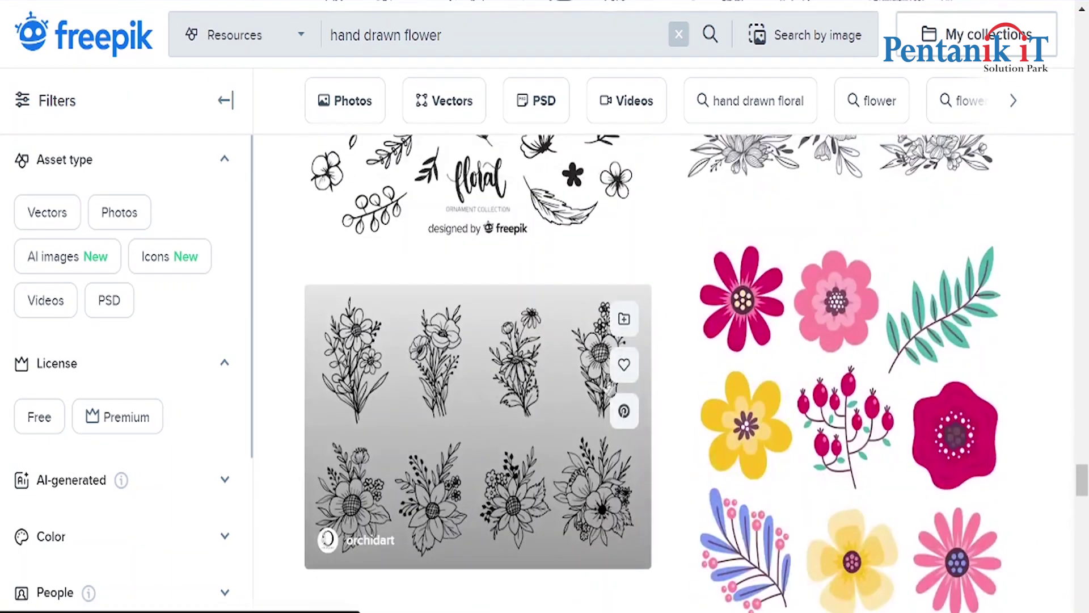
pyautogui.scroll(-6, 331, 408)
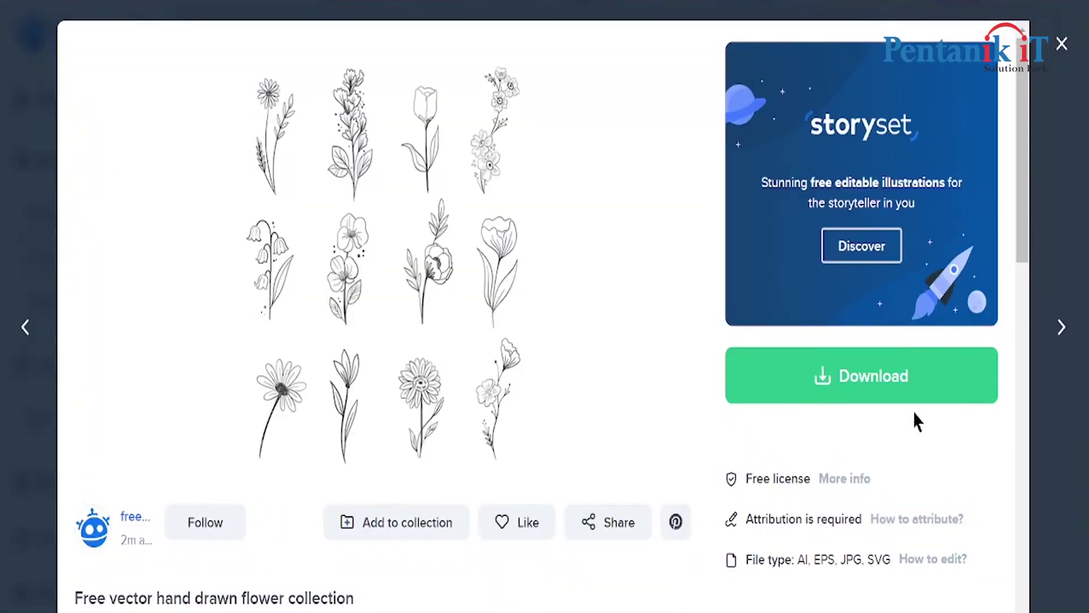
# Download the free flower collection zip and open 5389631.ai from it.
pyautogui.click(908, 386)
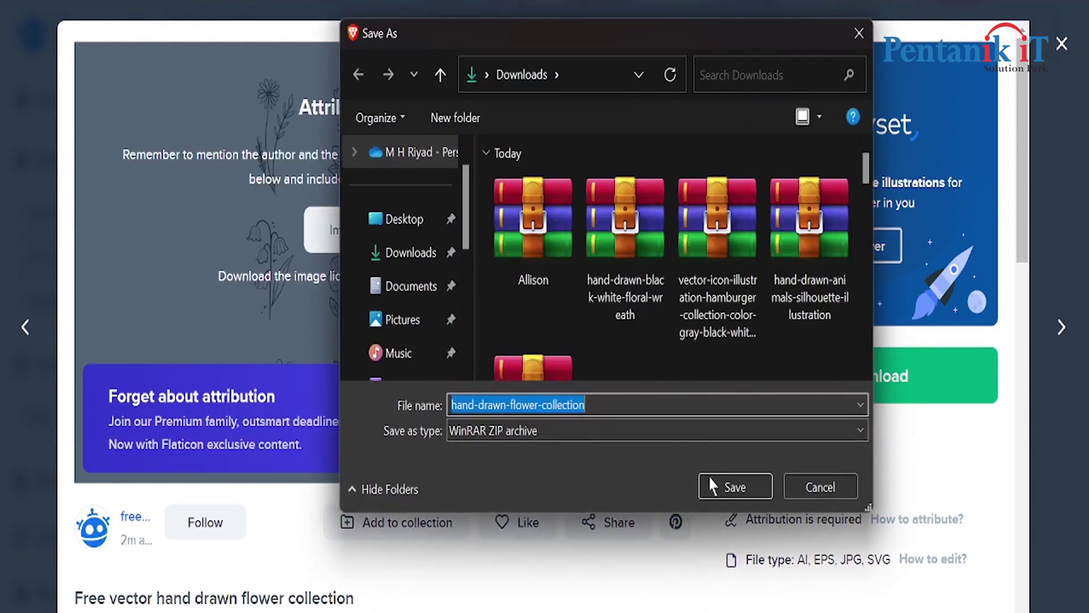
pyautogui.click(723, 487)
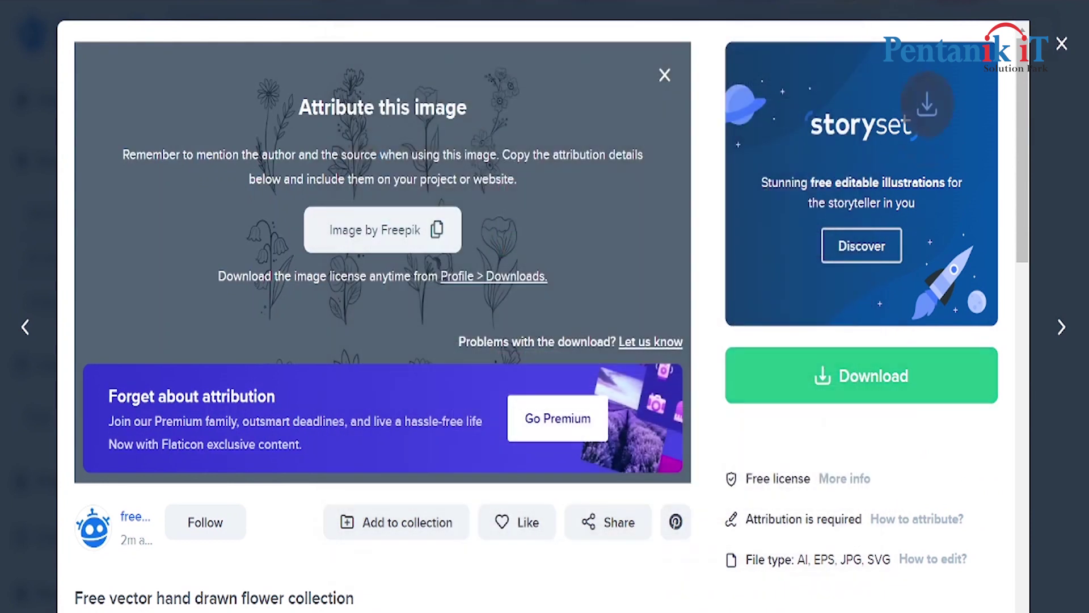
pyautogui.click(777, 65)
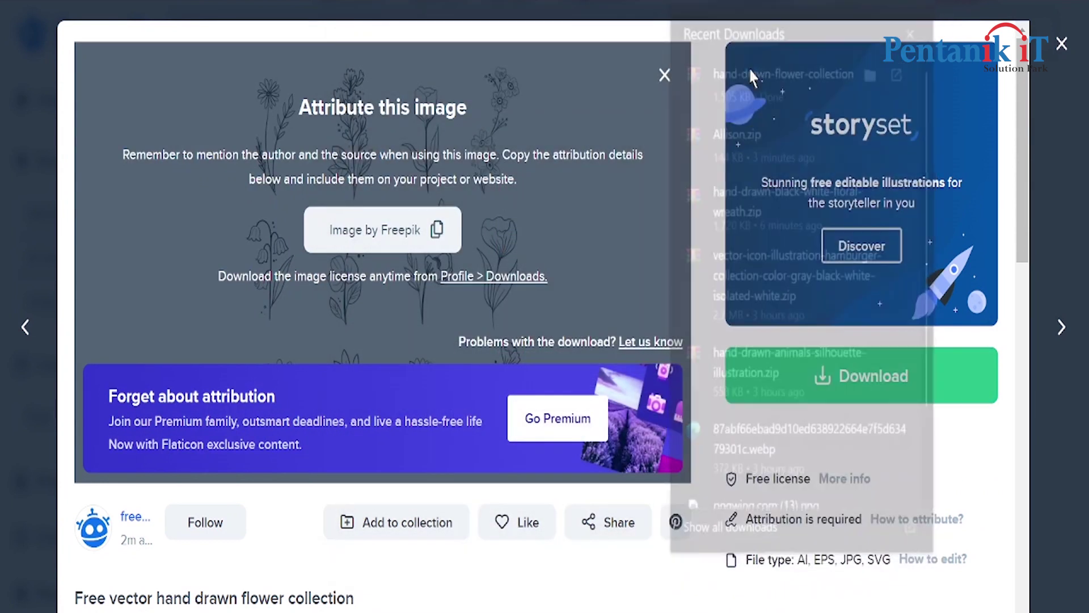
pyautogui.doubleClick(114, 207)
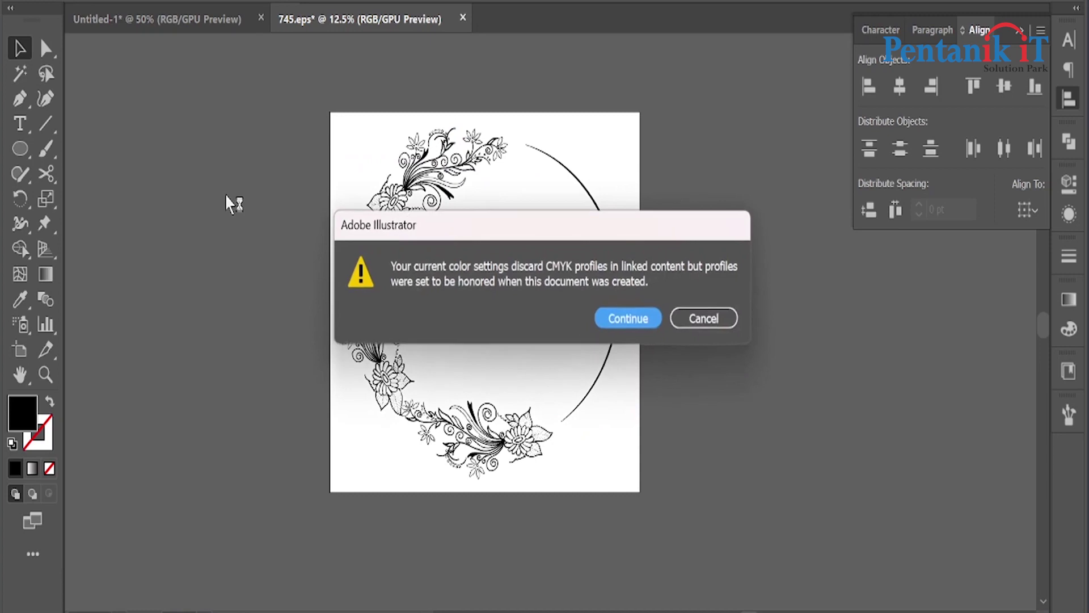
# Dismiss the colour-profile warning and close 745.eps without saving.
pyautogui.click(604, 319)
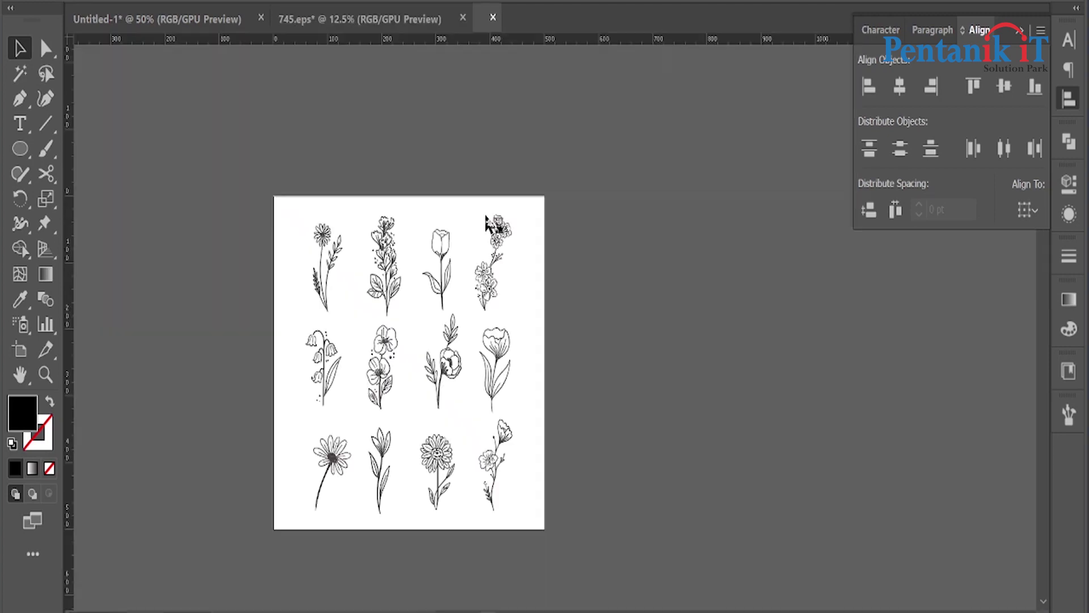
pyautogui.click(441, 22)
pyautogui.click(463, 18)
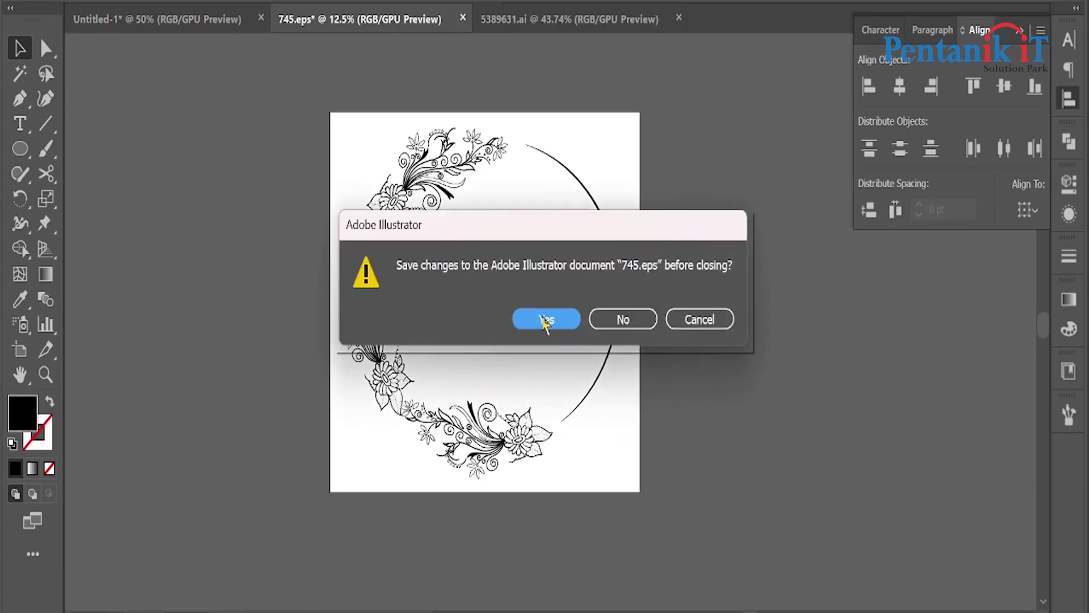
pyautogui.click(624, 316)
# Move the bluebell and white background rectangle off the collection's artboard.
pyautogui.scroll(1, 404, 334)
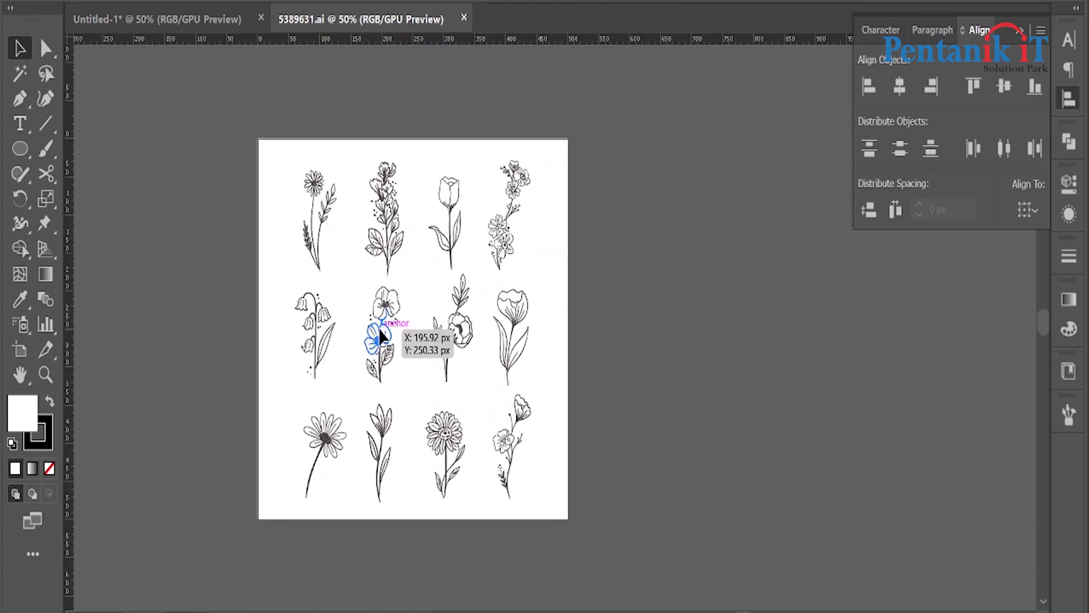
pyautogui.scroll(3, 499, 278)
pyautogui.scroll(-1, 602, 213)
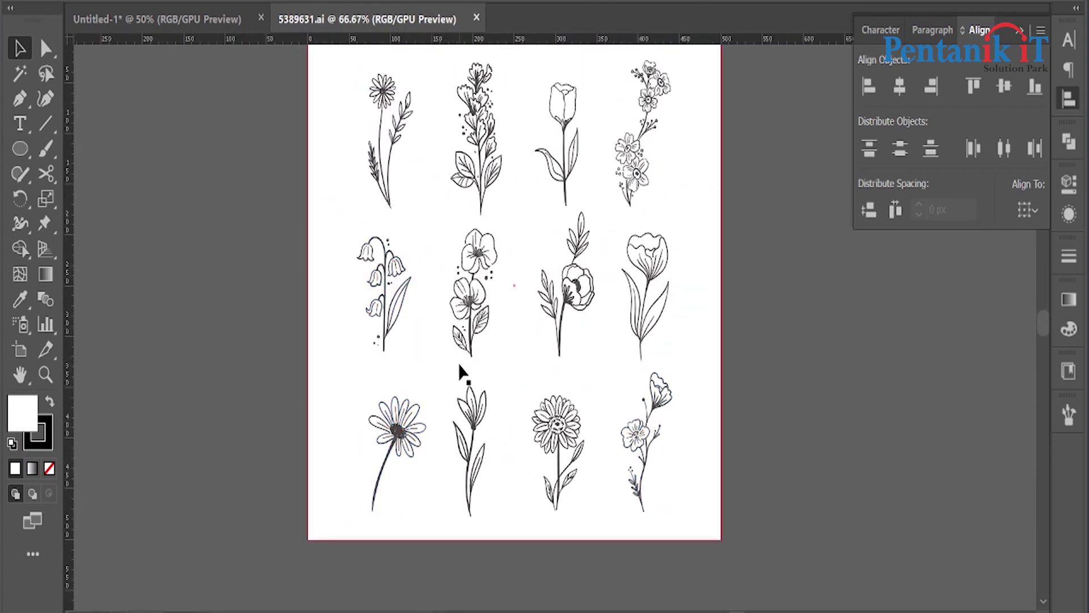
pyautogui.moveTo(384, 328); pyautogui.dragTo(239, 329)
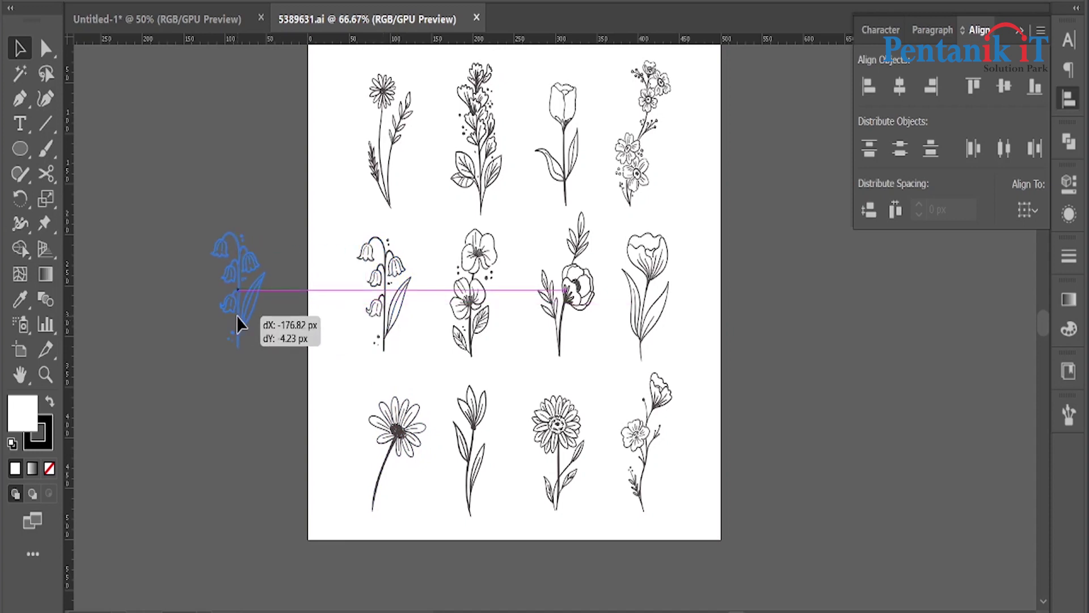
pyautogui.click(515, 371)
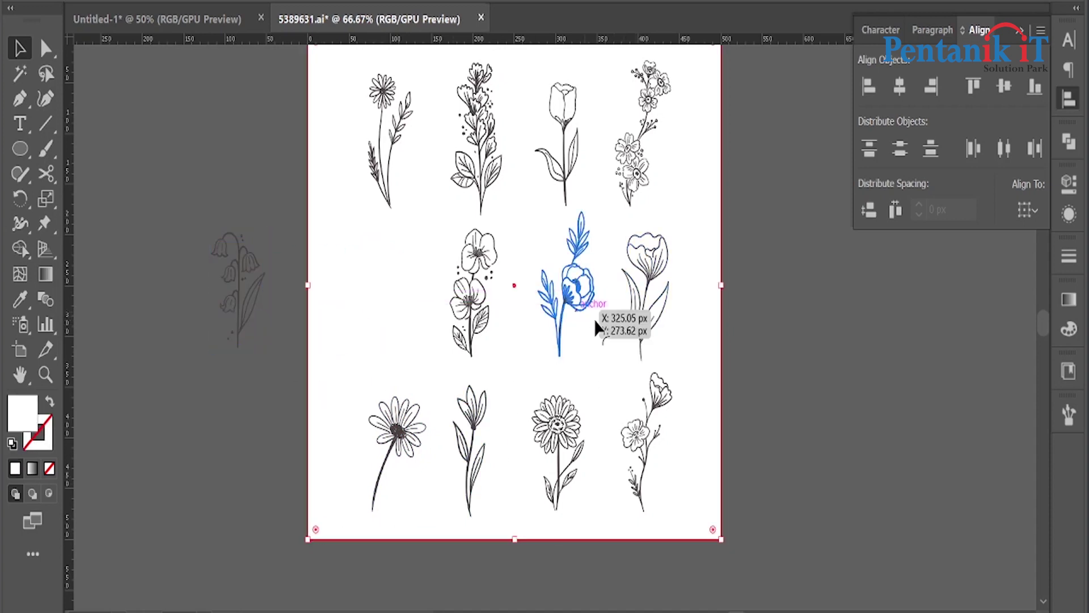
pyautogui.moveTo(587, 298); pyautogui.dragTo(197, 329)
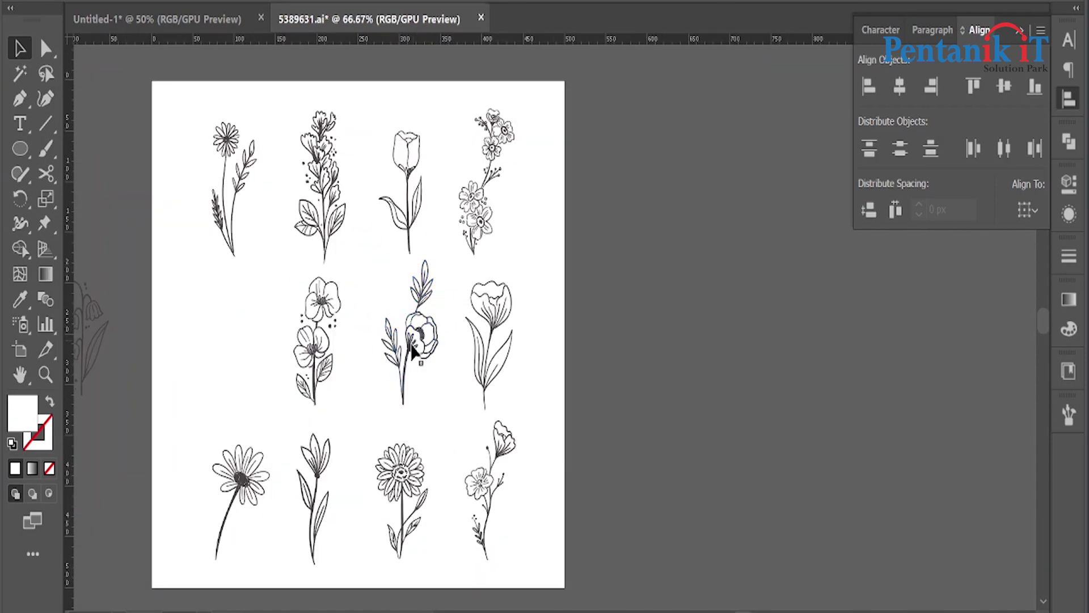
# Gather the poppy and a small wildflower and drag them into Untitled-1.
pyautogui.moveTo(408, 340); pyautogui.dragTo(628, 304)
pyautogui.moveTo(495, 492); pyautogui.dragTo(759, 369)
pyautogui.moveTo(637, 284)
pyautogui.mouseDown()
pyautogui.moveTo(417, 287)
pyautogui.moveTo(488, 312)
pyautogui.mouseUp()
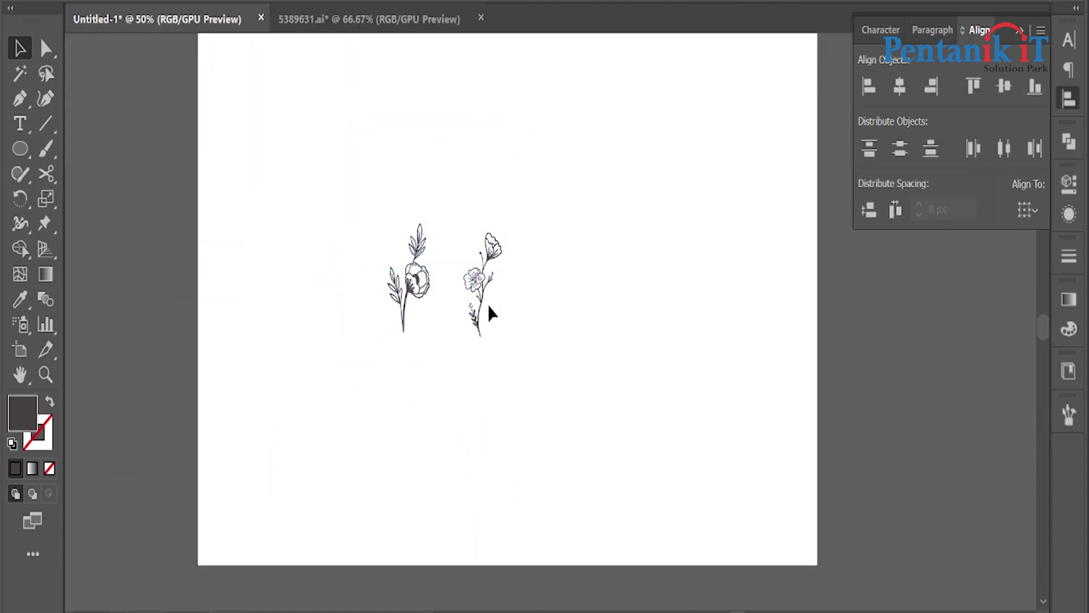
# Rotate and overlap the poppy and wildflower so their stems cross.
pyautogui.scroll(2, 489, 312)
pyautogui.moveTo(403, 292); pyautogui.dragTo(431, 289)
pyautogui.click(488, 272)
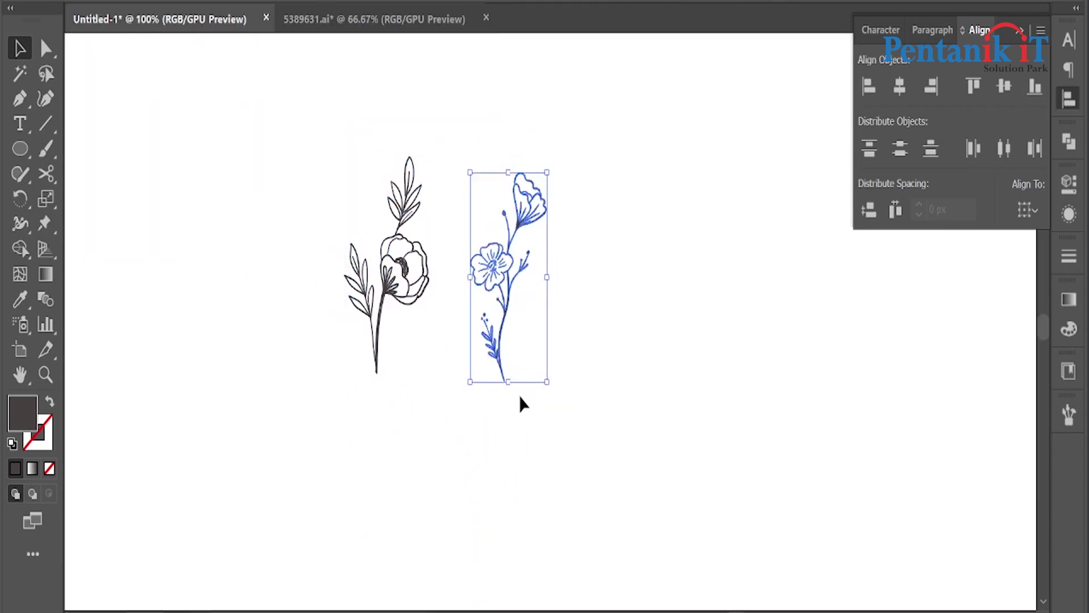
pyautogui.moveTo(510, 392); pyautogui.dragTo(518, 390)
pyautogui.click(522, 433)
pyautogui.moveTo(413, 296); pyautogui.dragTo(559, 325)
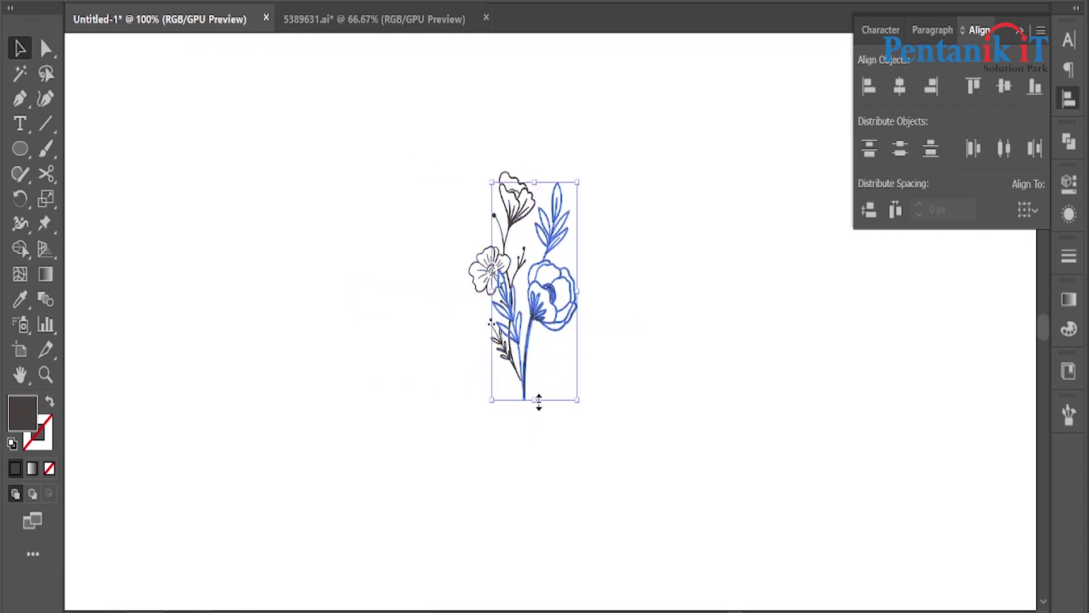
pyautogui.moveTo(536, 408); pyautogui.dragTo(510, 455)
pyautogui.moveTo(538, 316); pyautogui.dragTo(544, 316)
pyautogui.click(566, 464)
# Zoom in on the stems and test moving the poppy, undoing the move.
pyautogui.hotkey('ctrl', '+')
pyautogui.hotkey('ctrl', '+')
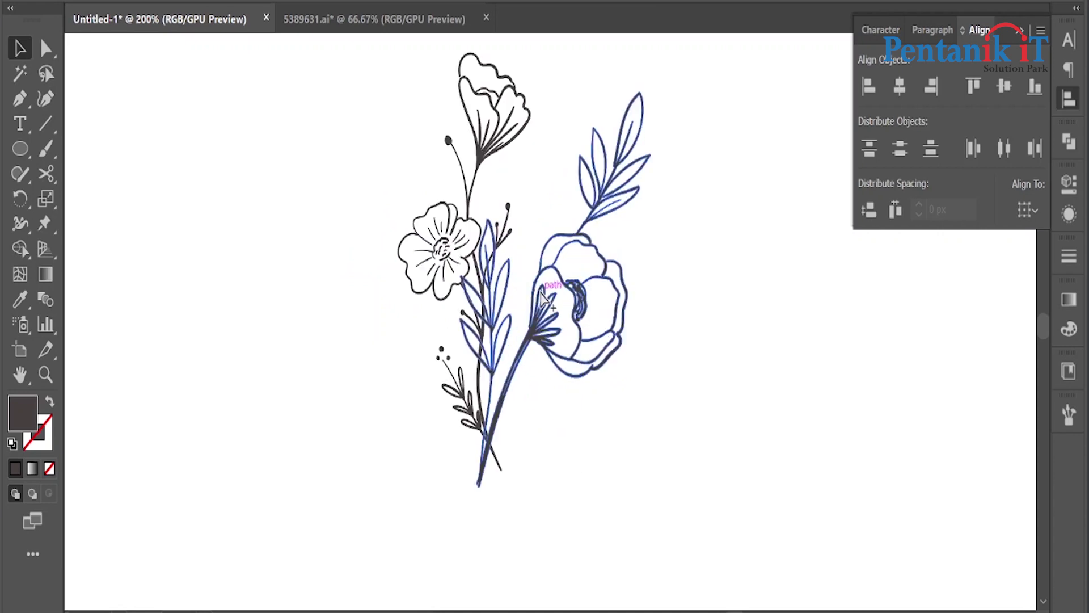
pyautogui.hotkey('ctrl', '+')
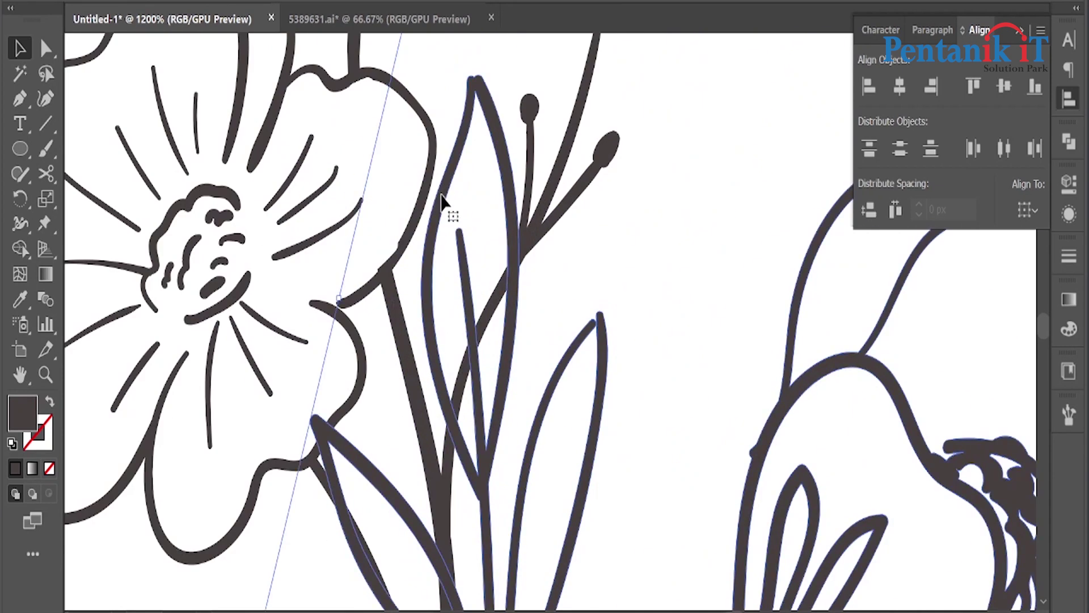
pyautogui.click(450, 244)
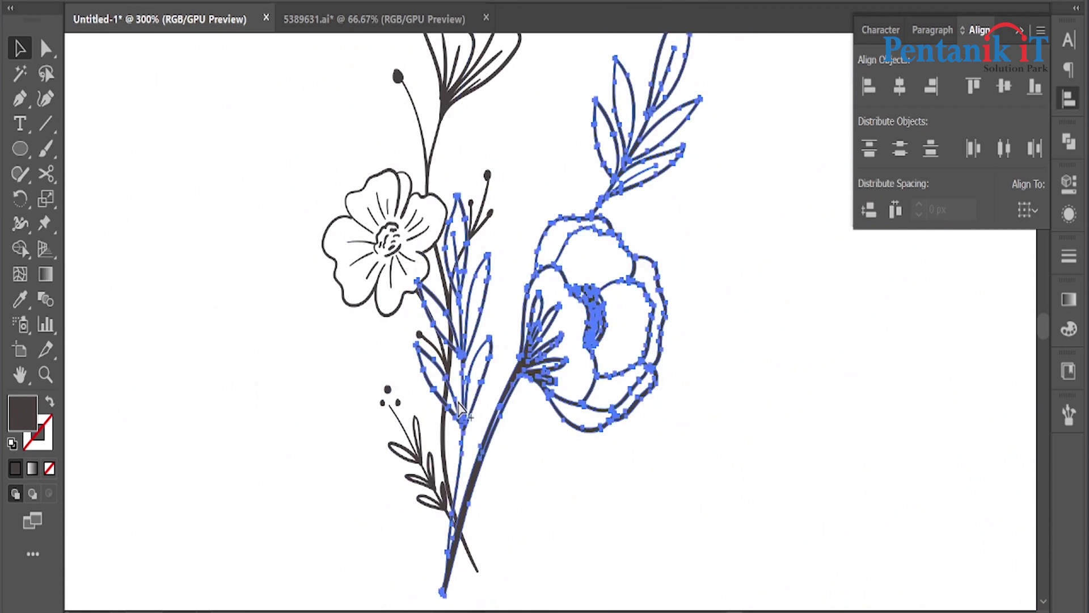
pyautogui.hotkey('ctrl', '+')
pyautogui.hotkey('ctrl', '+')
pyautogui.click(194, 194)
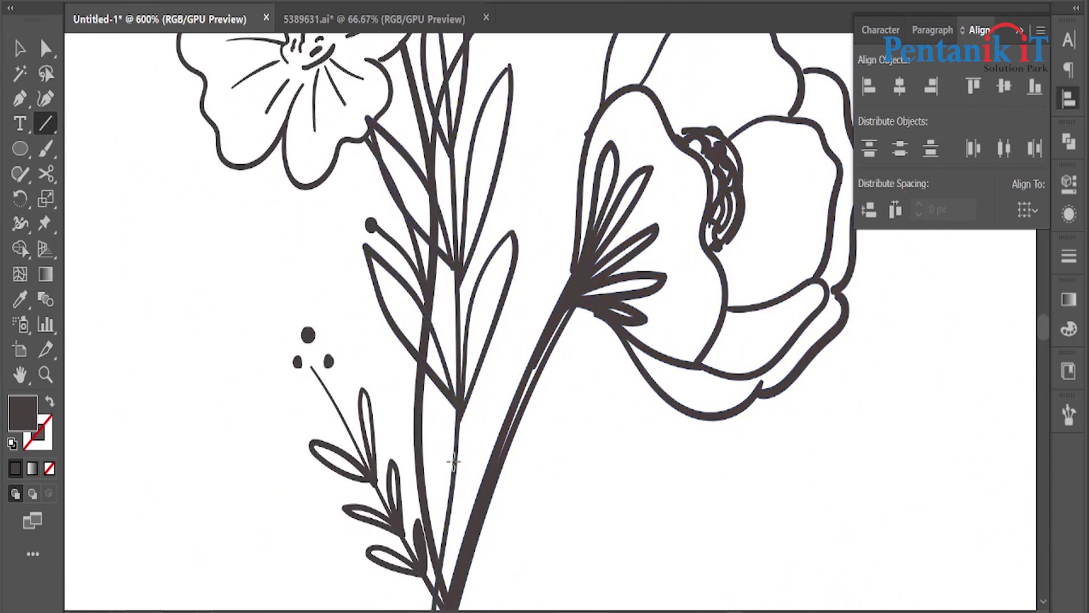
pyautogui.scroll(-2, 448, 420)
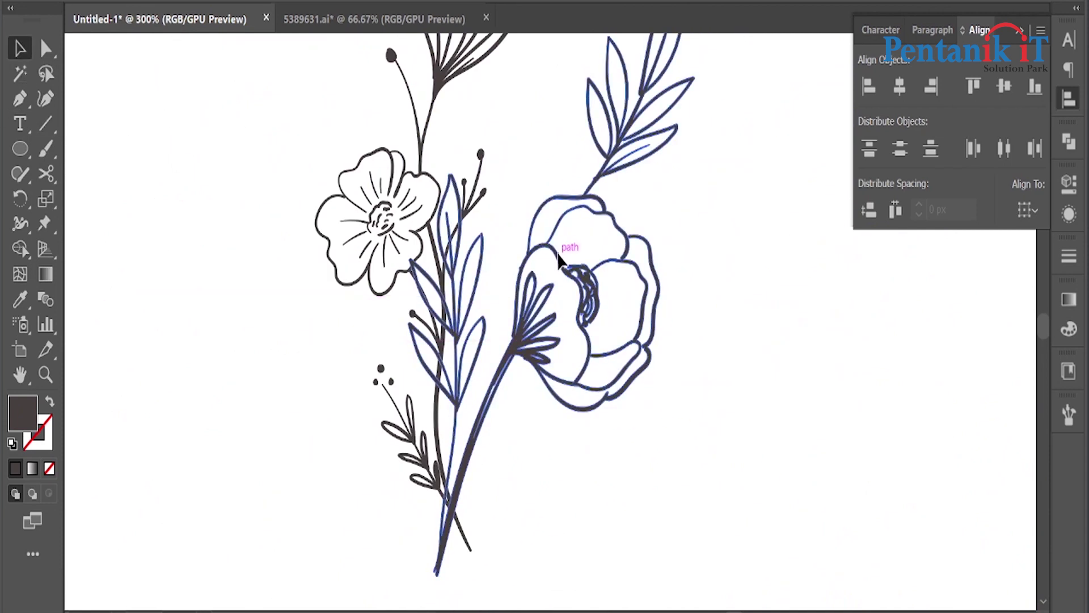
pyautogui.moveTo(566, 273); pyautogui.dragTo(723, 250)
pyautogui.hotkey('ctrl', 'z')
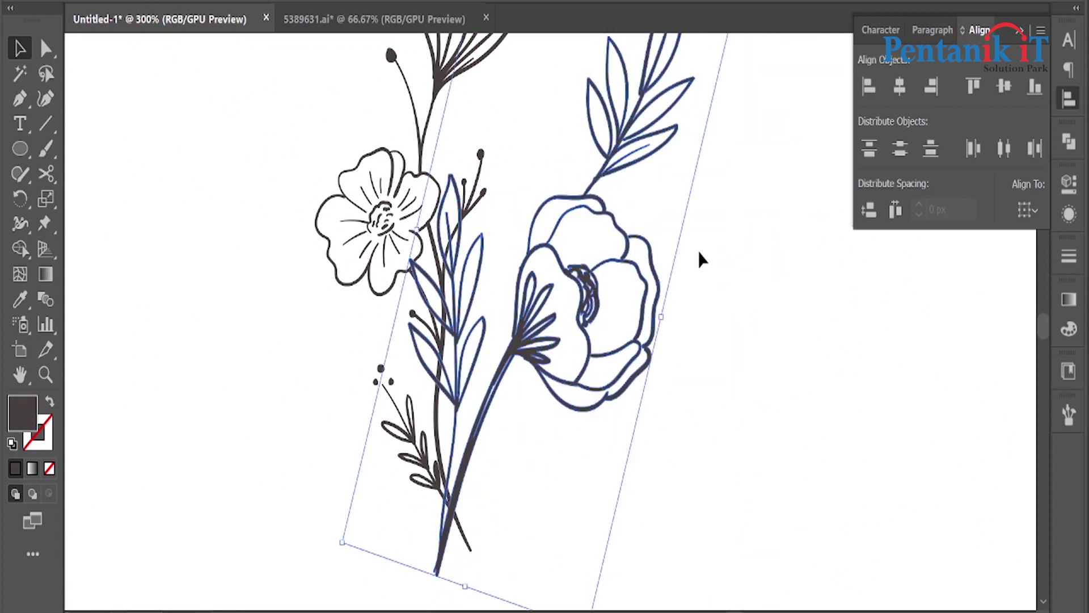
pyautogui.scroll(1, 477, 483)
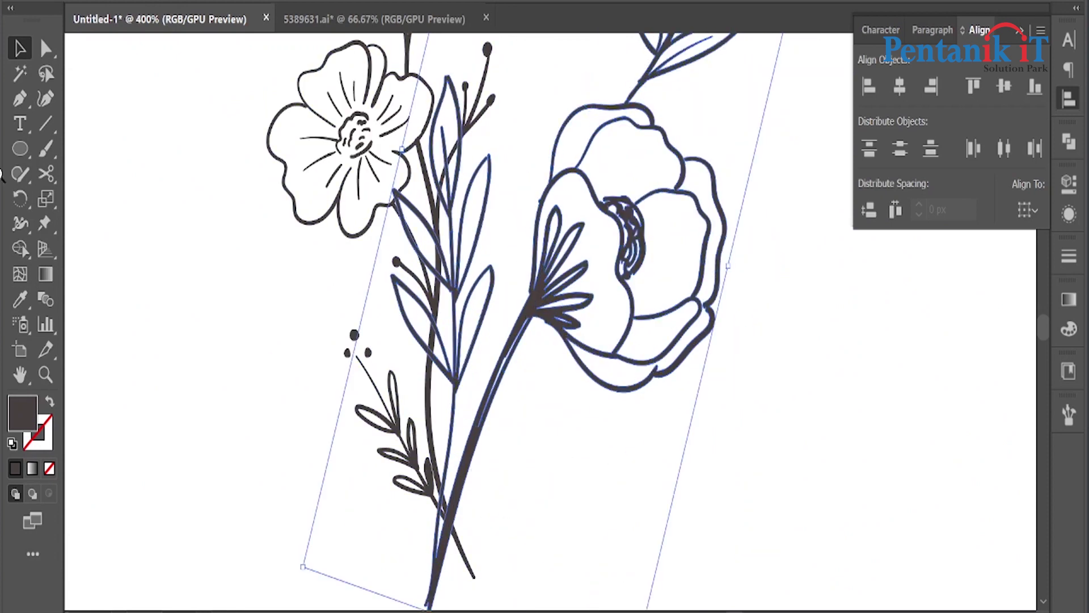
# Draw a short Line Segment across the poppy stem as a cut line.
pyautogui.click(45, 131)
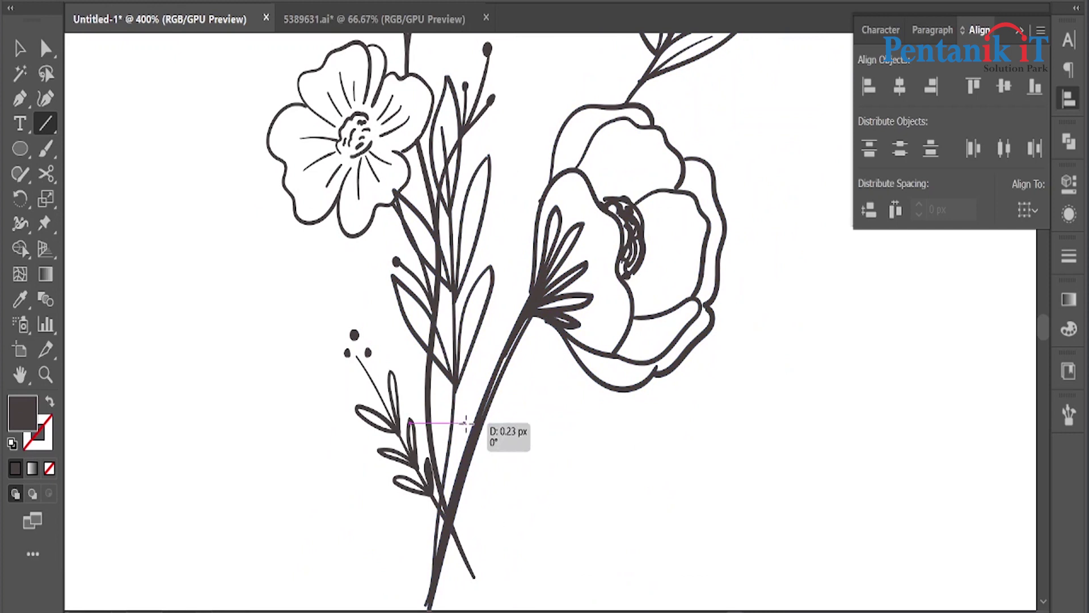
pyautogui.moveTo(434, 432); pyautogui.dragTo(496, 486)
pyautogui.scroll(2, 497, 486)
pyautogui.click(19, 50)
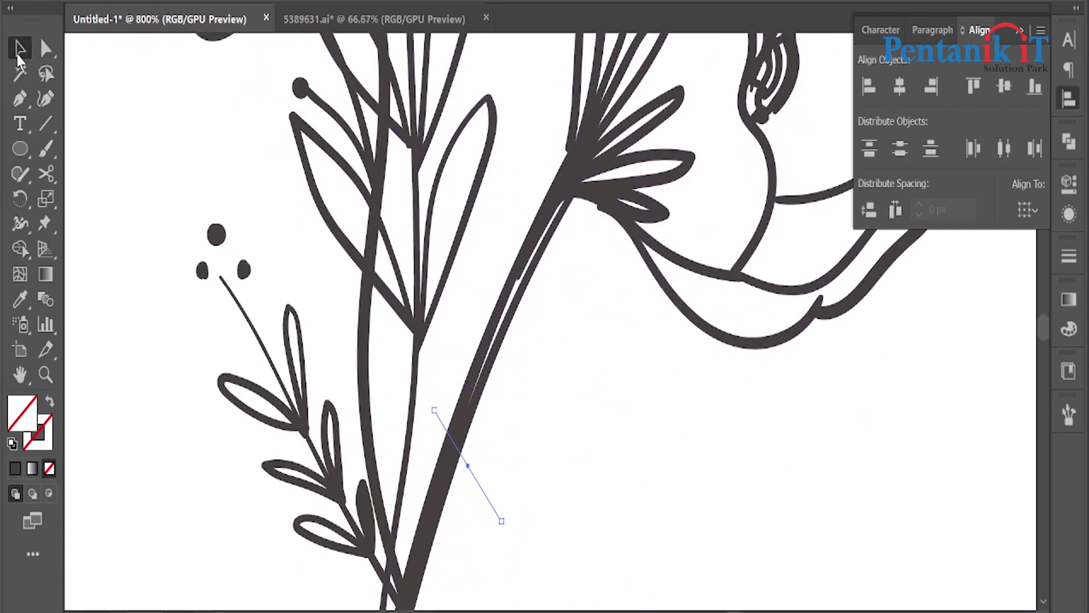
# Trim away the poppy stem piece below the cut line with Shape Builder.
pyautogui.click(17, 252)
pyautogui.keyDown('alt'); pyautogui.click(449, 482); pyautogui.keyUp('alt')
pyautogui.press('v')
pyautogui.click(146, 134)
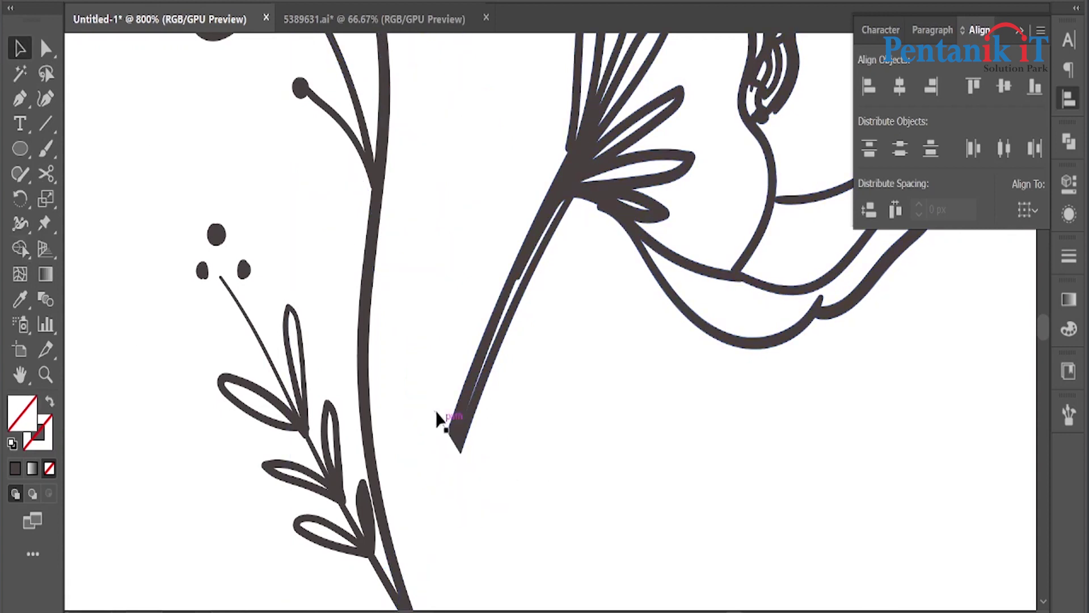
# Ungroup the stem artwork and Eyedropper the dark stroke onto the invisible leaf outline.
pyautogui.click(485, 374)
pyautogui.rightClick(487, 376)
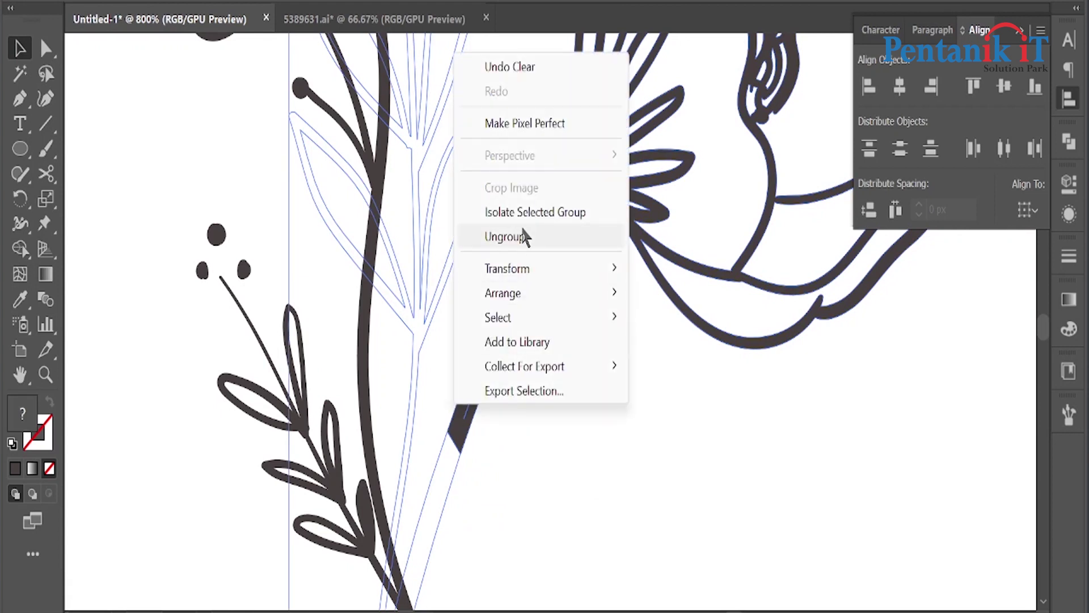
pyautogui.click(523, 235)
pyautogui.keyDown('shift'); pyautogui.click(506, 354); pyautogui.keyUp('shift')
pyautogui.click(20, 299)
pyautogui.click(309, 91)
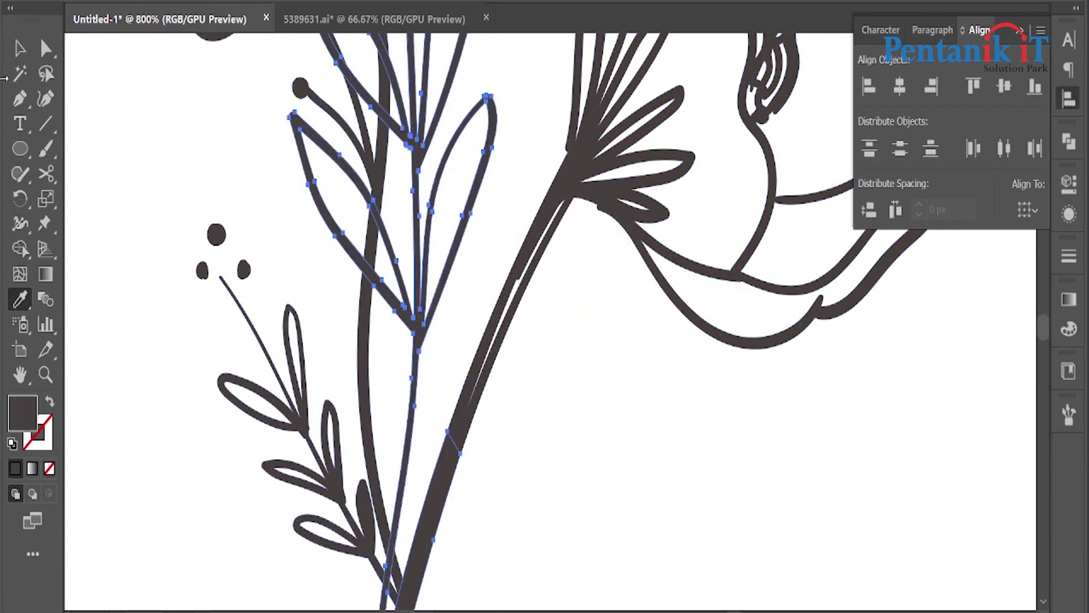
pyautogui.press('v')
# Apply a 0.5 px Offset Path to the wildflower sprig.
pyautogui.rightClick(176, 170)
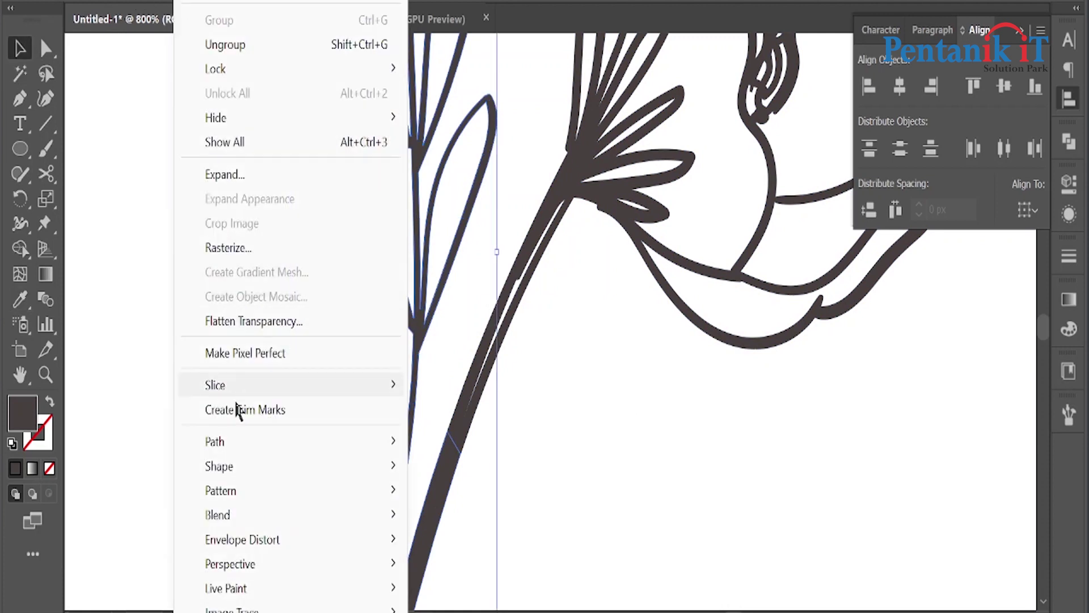
pyautogui.moveTo(215, 441)
pyautogui.click(468, 256)
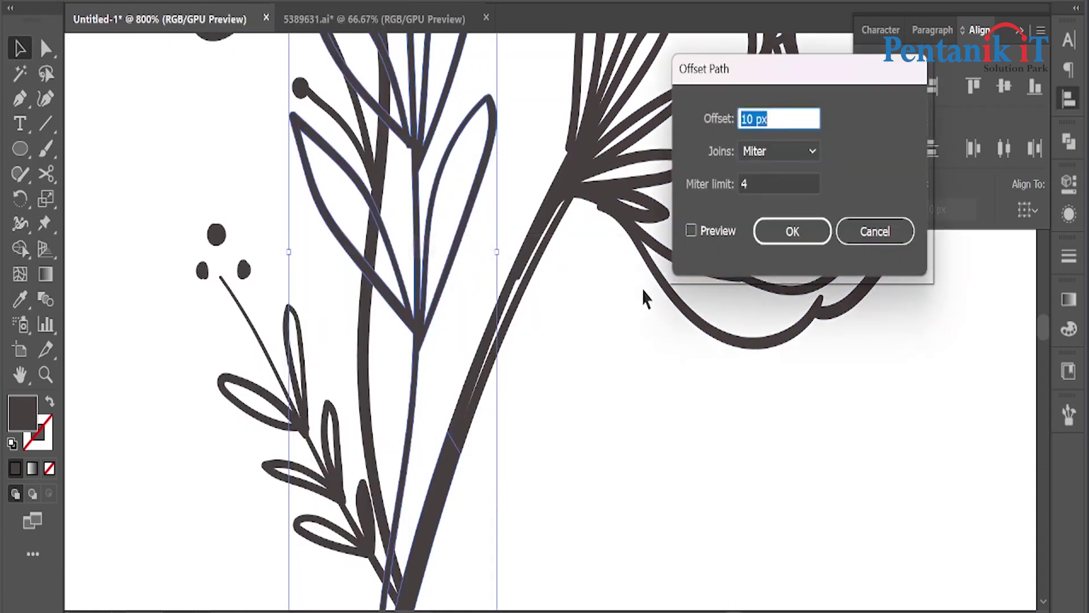
pyautogui.click(715, 231)
pyautogui.press('BackSpace')
pyautogui.press('BackSpace')
pyautogui.press('BackSpace')
pyautogui.press('Tab')
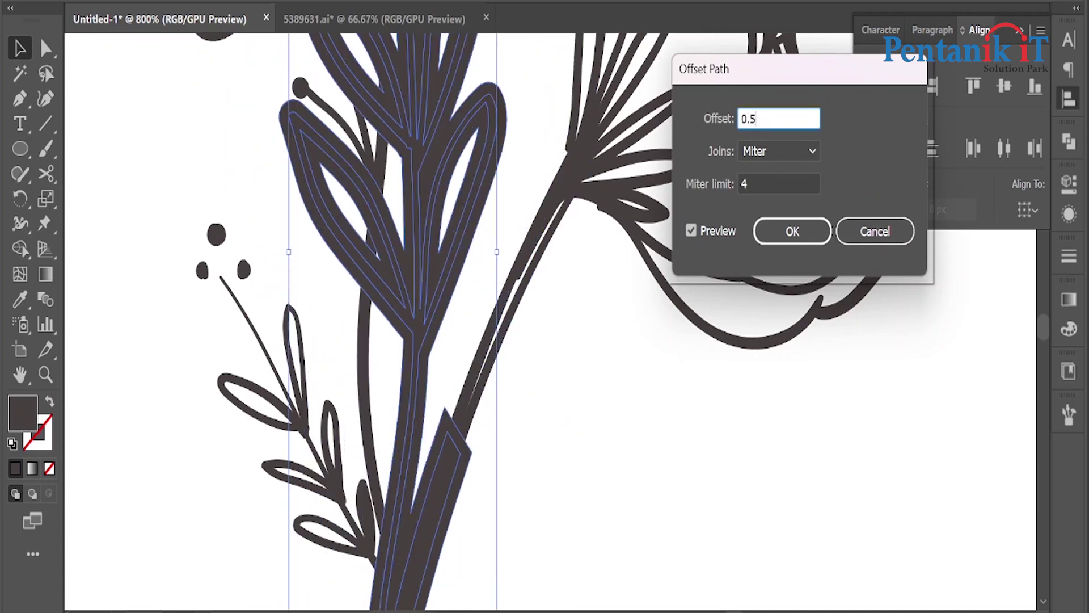
pyautogui.click(719, 234)
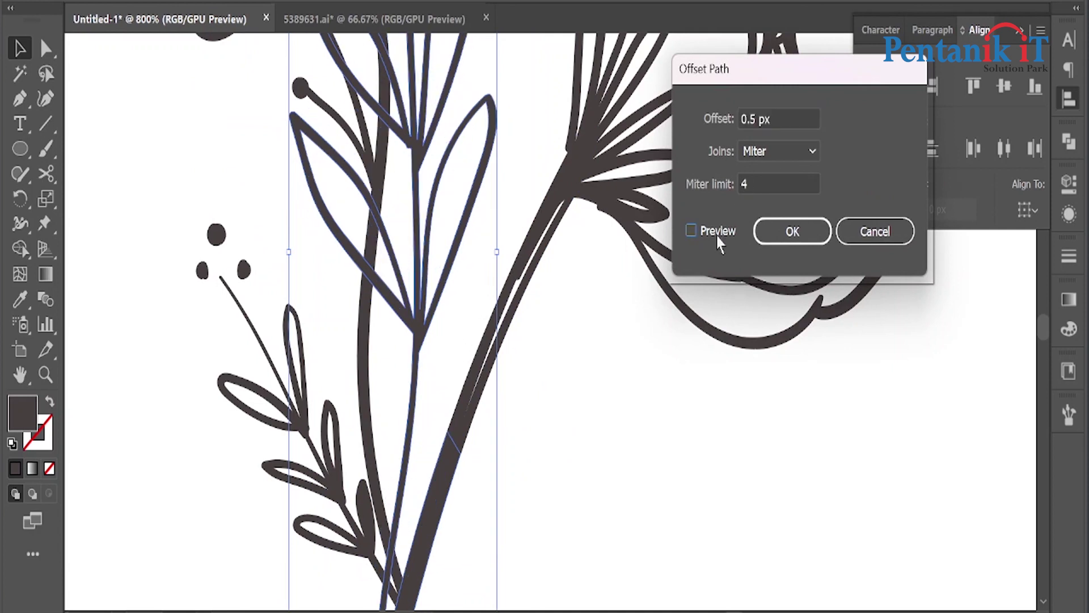
pyautogui.click(718, 237)
pyautogui.click(760, 231)
pyautogui.click(366, 386)
pyautogui.scroll(-3, 366, 386)
# With Shape Builder, delete the region where stems cross and the stem piece crossing a leaf.
pyautogui.click(20, 248)
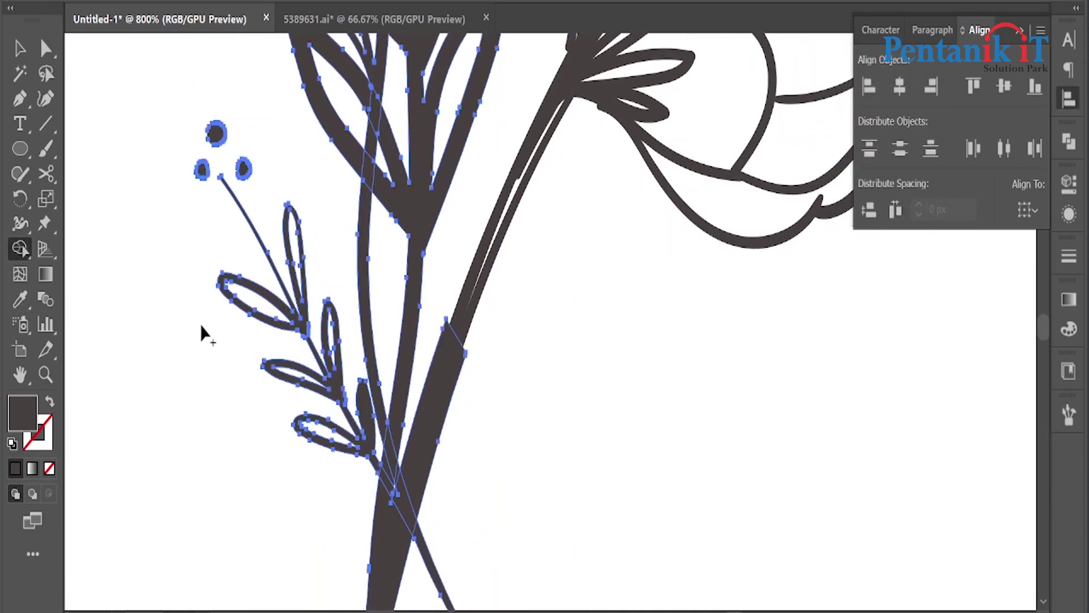
pyautogui.scroll(3, 363, 440)
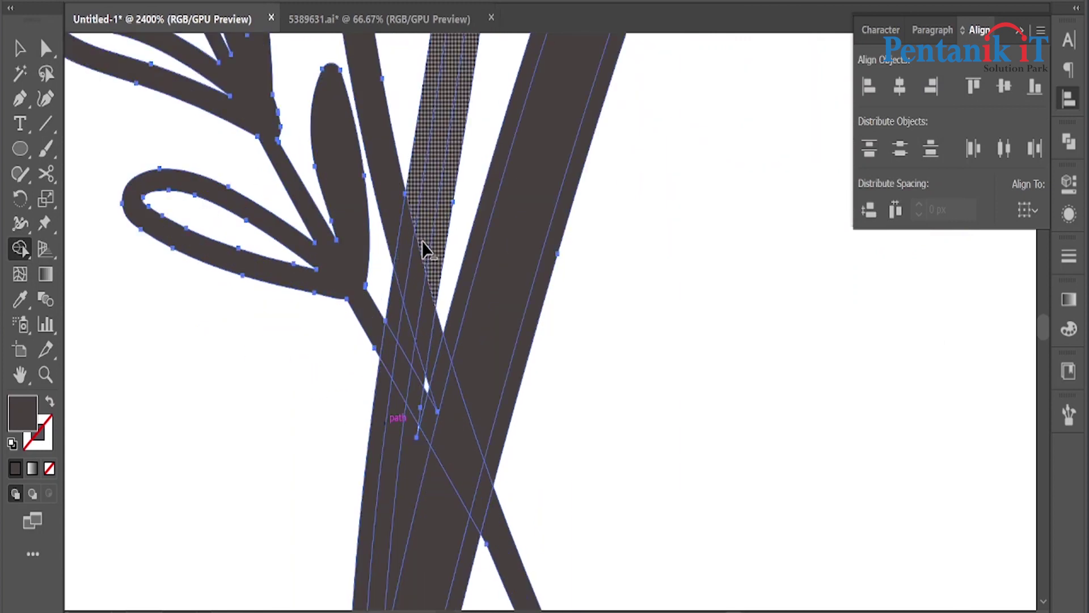
pyautogui.keyDown('alt'); pyautogui.click(397, 482); pyautogui.keyUp('alt')
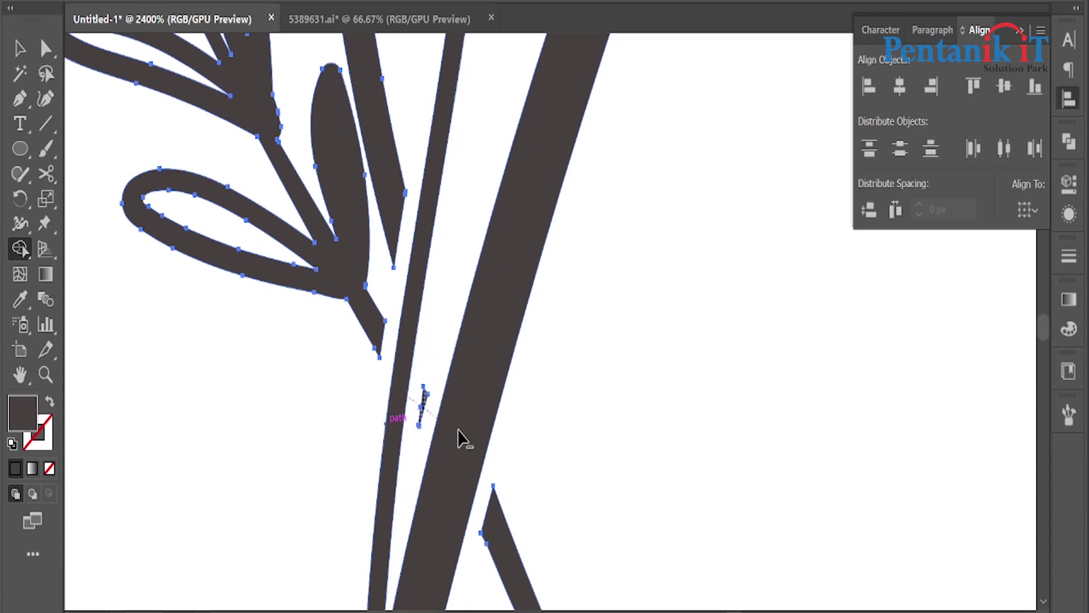
pyautogui.scroll(-3, 458, 437)
pyautogui.scroll(-2, 437, 418)
pyautogui.scroll(-3, 438, 418)
pyautogui.scroll(5, 440, 304)
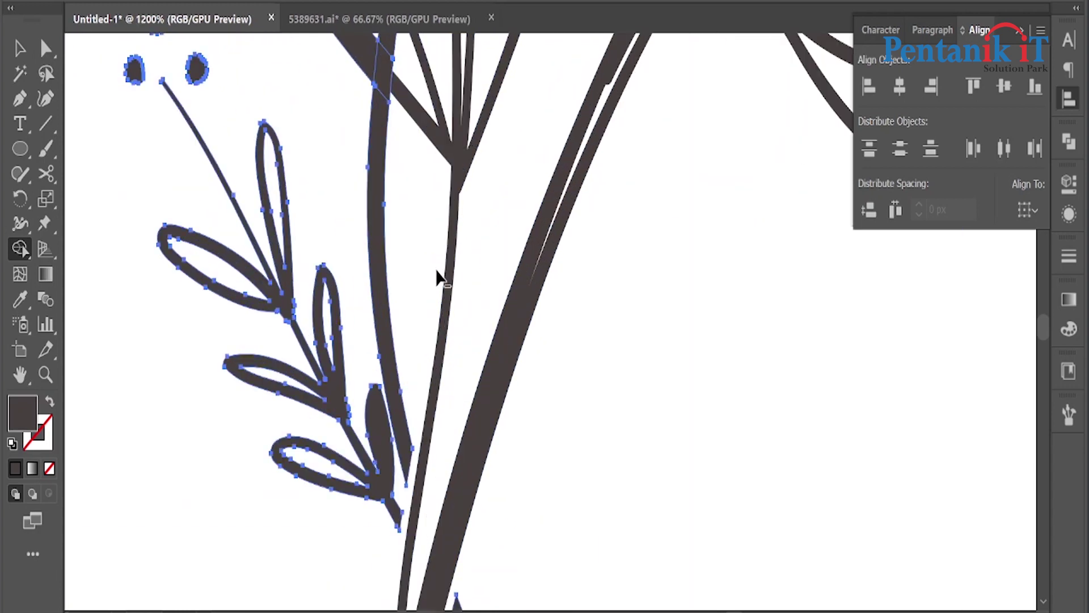
pyautogui.scroll(3, 439, 278)
pyautogui.scroll(2, 412, 300)
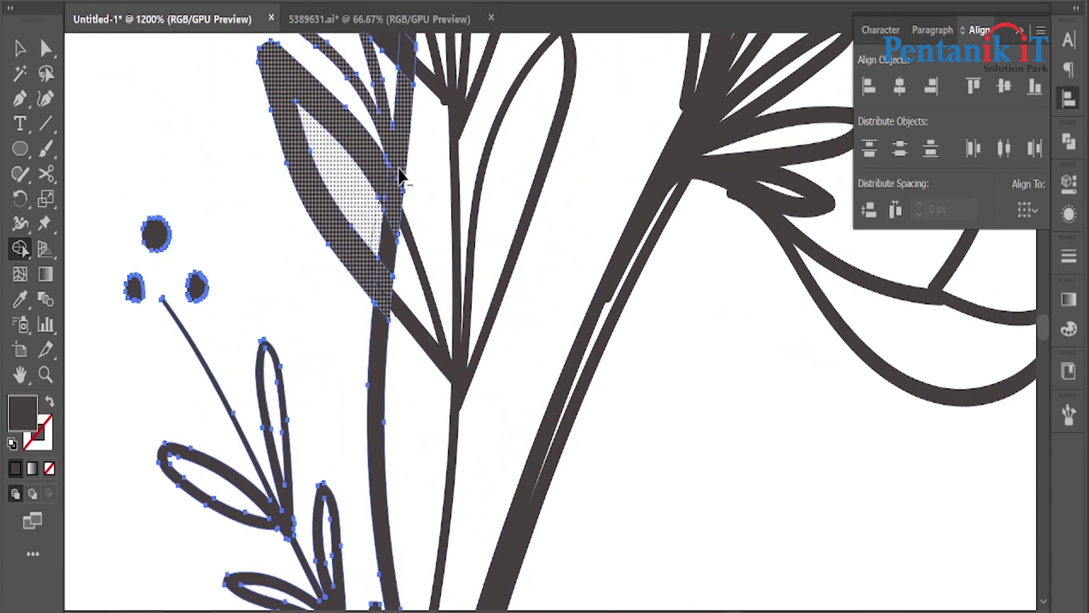
pyautogui.moveTo(397, 326); pyautogui.dragTo(374, 343)
pyautogui.scroll(-2, 374, 345)
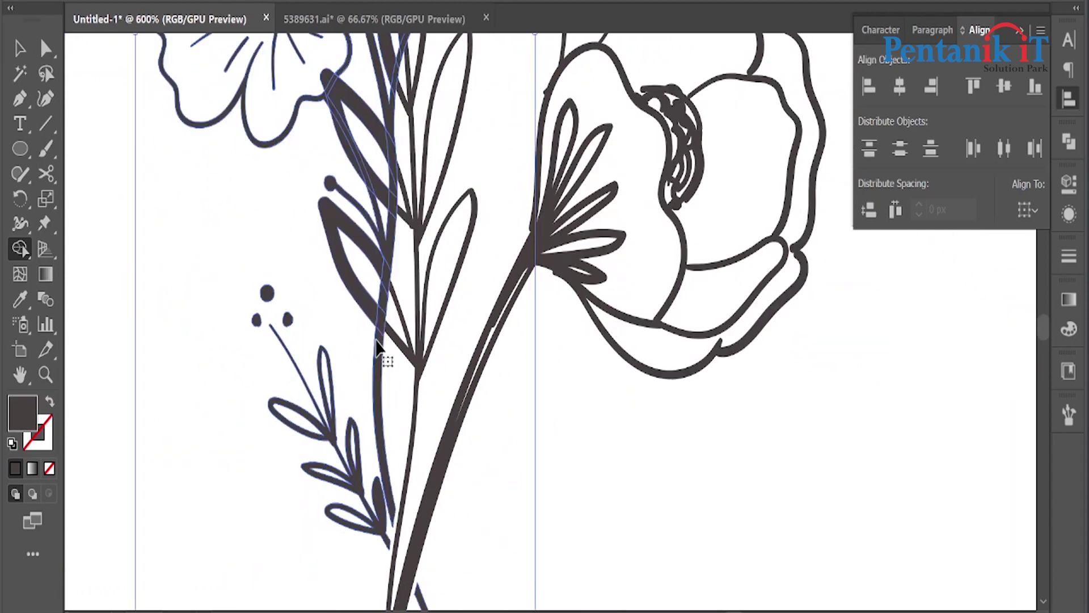
pyautogui.scroll(-2, 413, 387)
pyautogui.scroll(3, 404, 361)
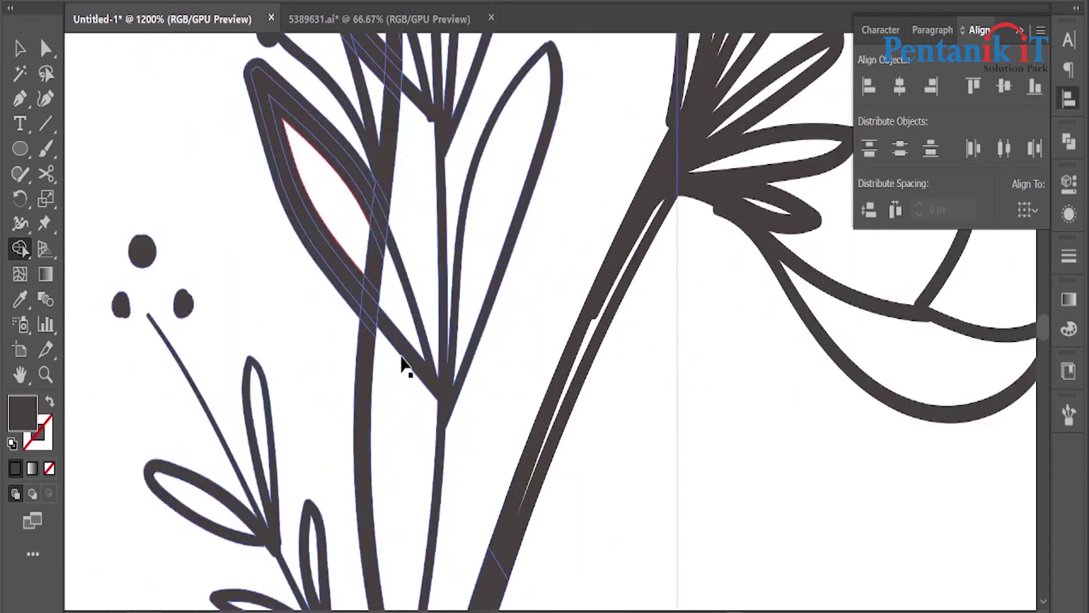
pyautogui.scroll(2, 382, 328)
pyautogui.scroll(1, 304, 284)
pyautogui.scroll(2, 315, 296)
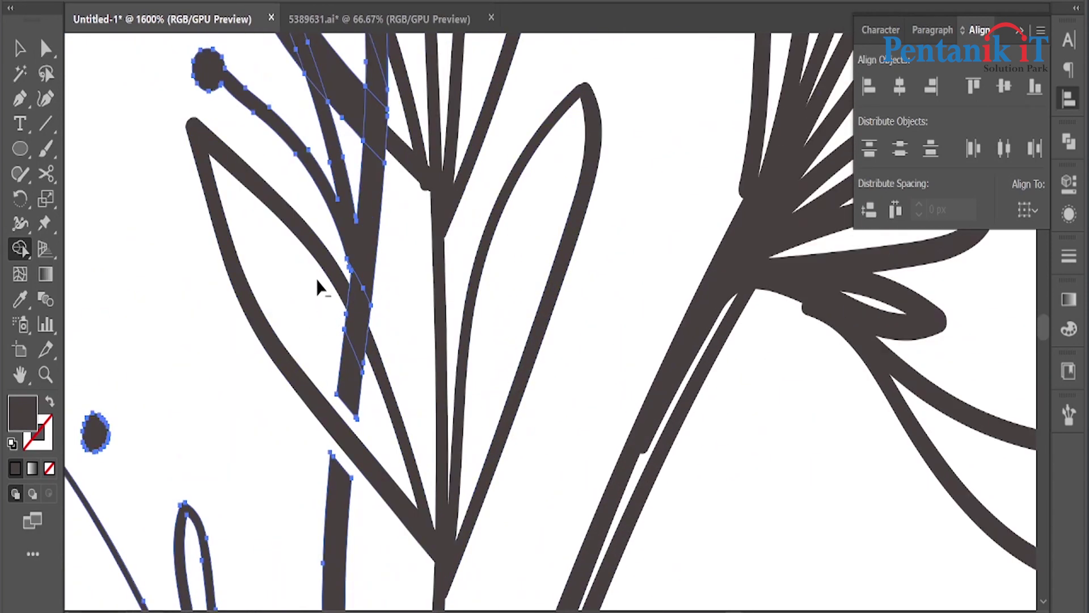
pyautogui.scroll(-1, 397, 346)
pyautogui.scroll(1, 292, 142)
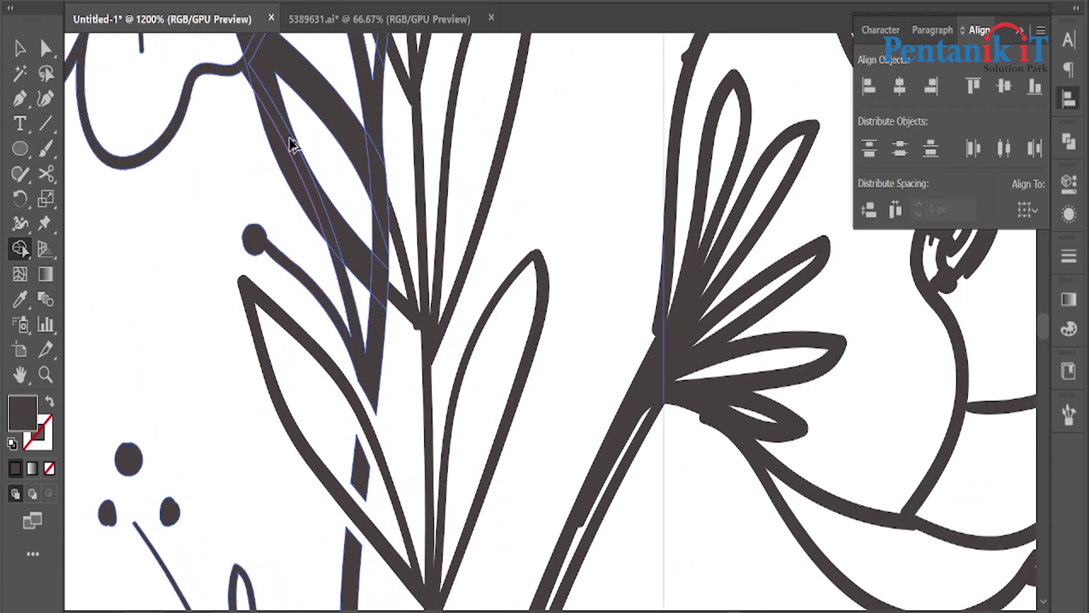
pyautogui.scroll(1, 282, 210)
# Clear the leftover dark fills along the stems, leaf strips and small leaf piece.
pyautogui.moveTo(306, 233); pyautogui.dragTo(493, 442)
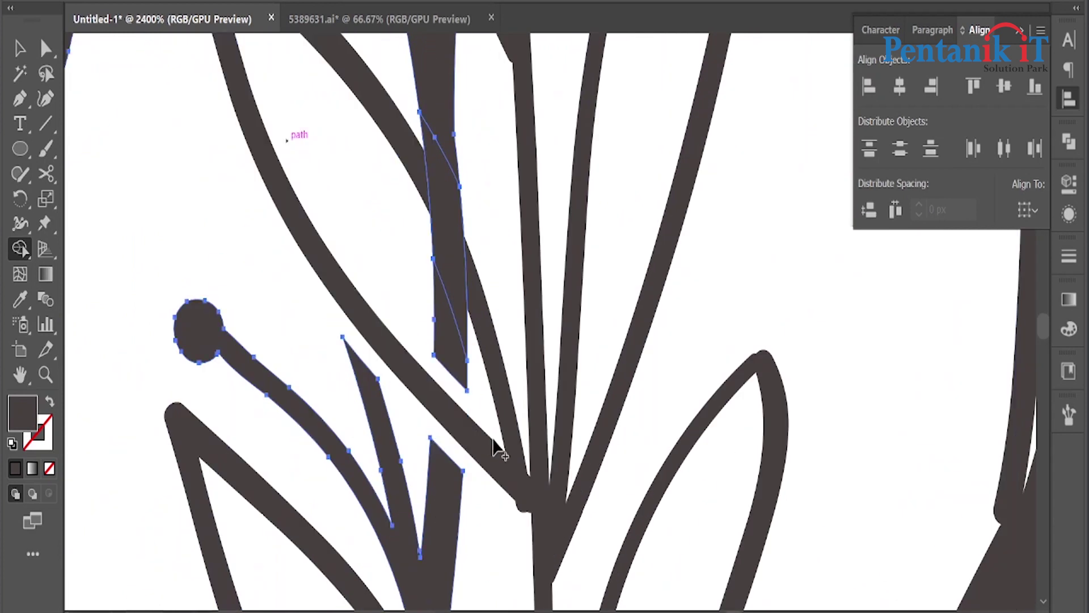
pyautogui.scroll(4, 482, 425)
pyautogui.scroll(-3, 340, 357)
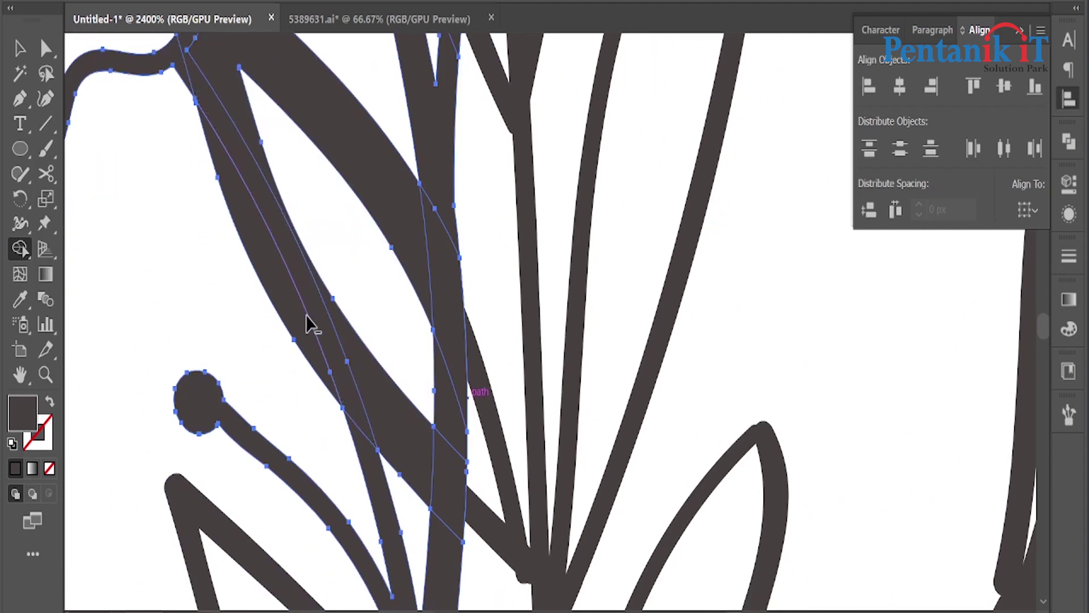
pyautogui.moveTo(287, 284); pyautogui.dragTo(389, 394)
pyautogui.scroll(3, 376, 409)
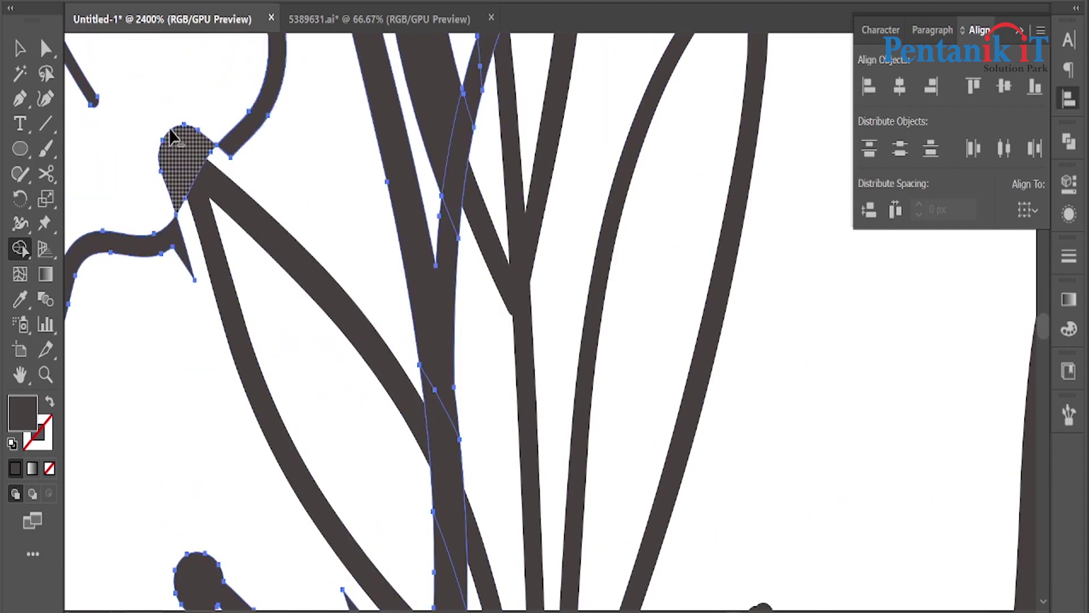
pyautogui.moveTo(434, 368); pyautogui.dragTo(452, 511)
pyautogui.scroll(-3, 454, 488)
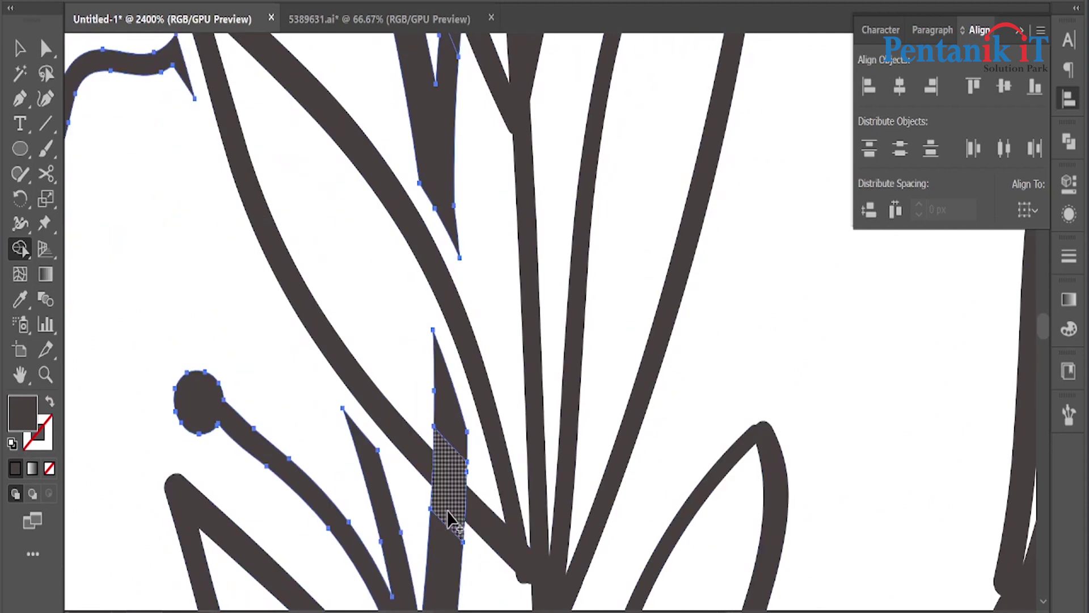
pyautogui.scroll(3, 397, 431)
pyautogui.scroll(-3, 408, 426)
pyautogui.moveTo(423, 353); pyautogui.dragTo(494, 467)
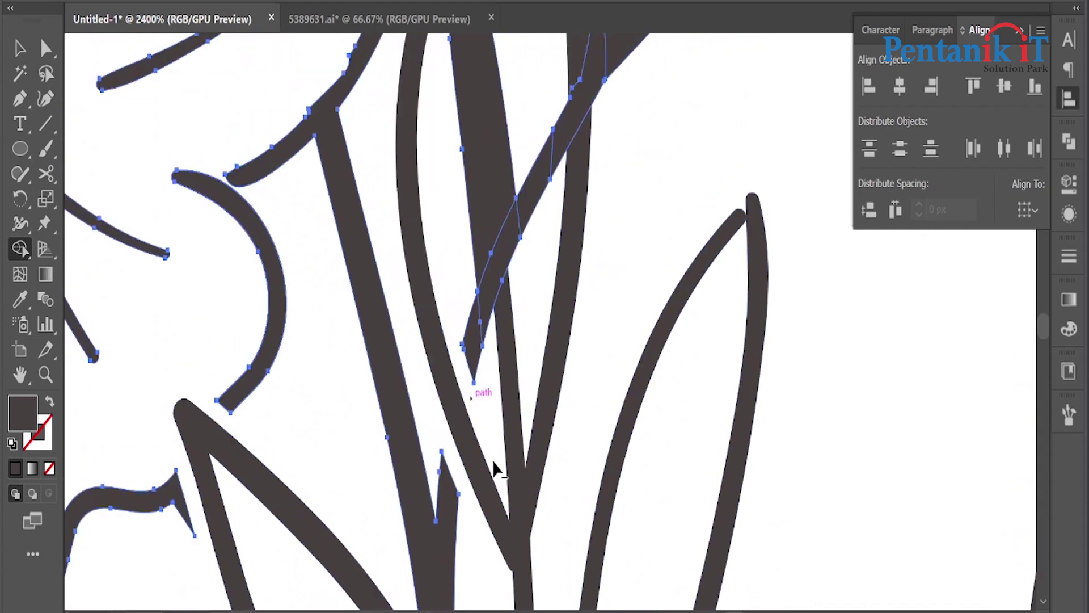
pyautogui.scroll(2, 493, 425)
pyautogui.moveTo(492, 379); pyautogui.dragTo(533, 457)
pyautogui.scroll(4, 567, 431)
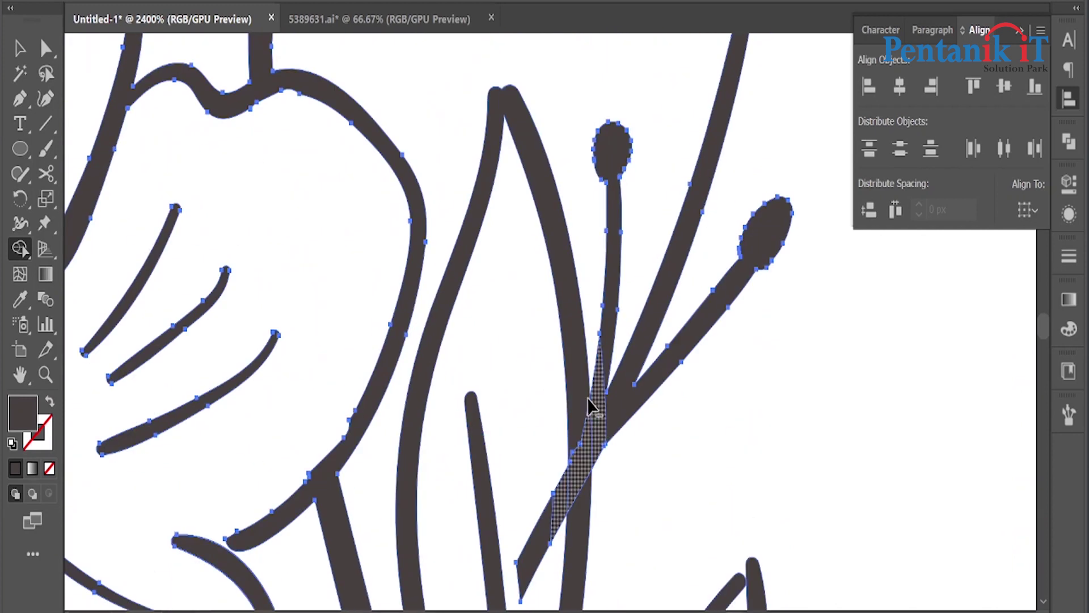
pyautogui.keyDown('alt'); pyautogui.click(599, 511); pyautogui.keyUp('alt')
pyautogui.scroll(-4, 511, 369)
pyautogui.scroll(-1, 475, 307)
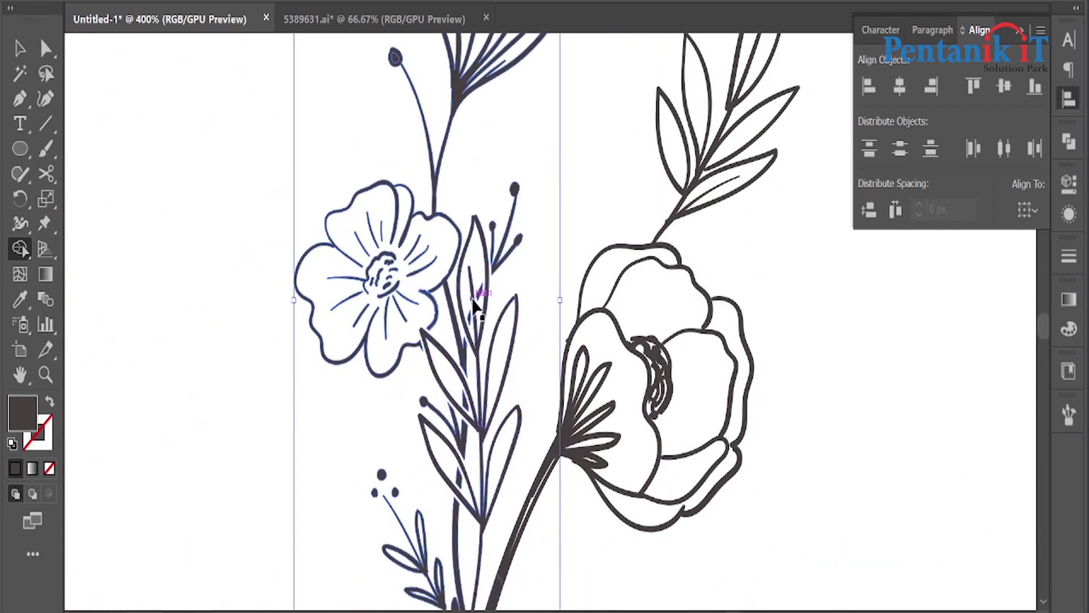
pyautogui.scroll(3, 476, 306)
pyautogui.click(448, 346)
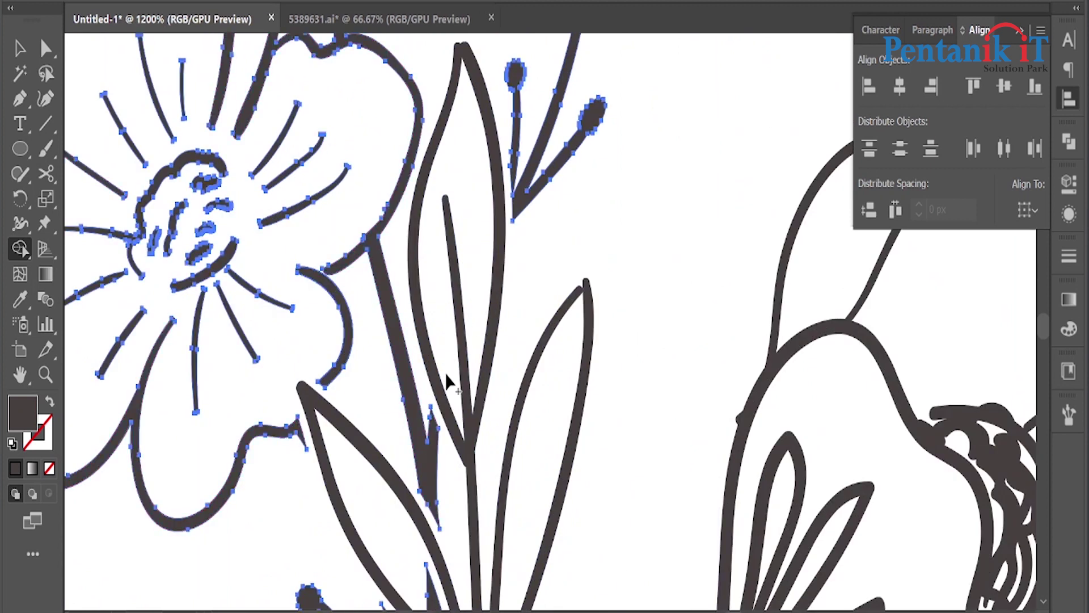
pyautogui.scroll(-1, 445, 431)
pyautogui.scroll(1, 446, 497)
pyautogui.scroll(-2, 445, 488)
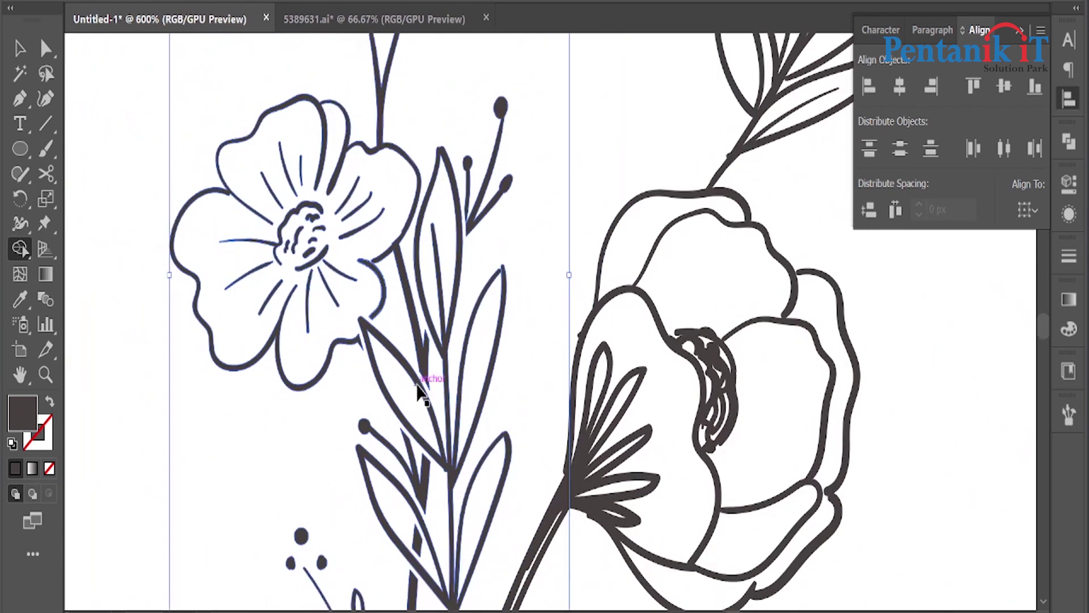
pyautogui.scroll(1, 494, 225)
# Deselect the flower artwork and return to the Selection tool.
pyautogui.press('v')
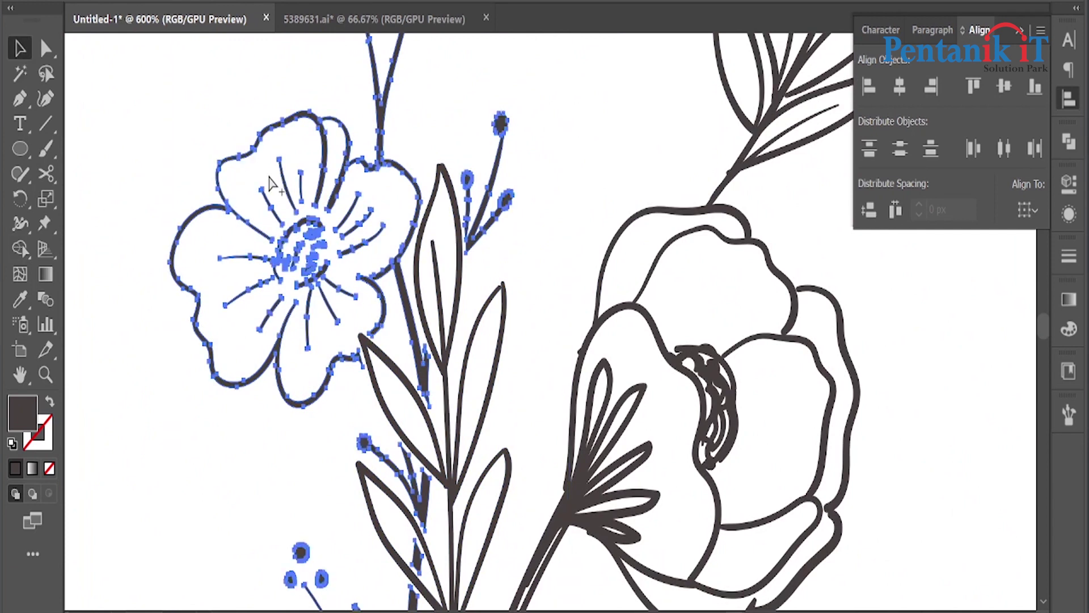
pyautogui.scroll(-1, 247, 179)
pyautogui.click(190, 328)
pyautogui.scroll(-1, 273, 352)
pyautogui.scroll(3, 359, 385)
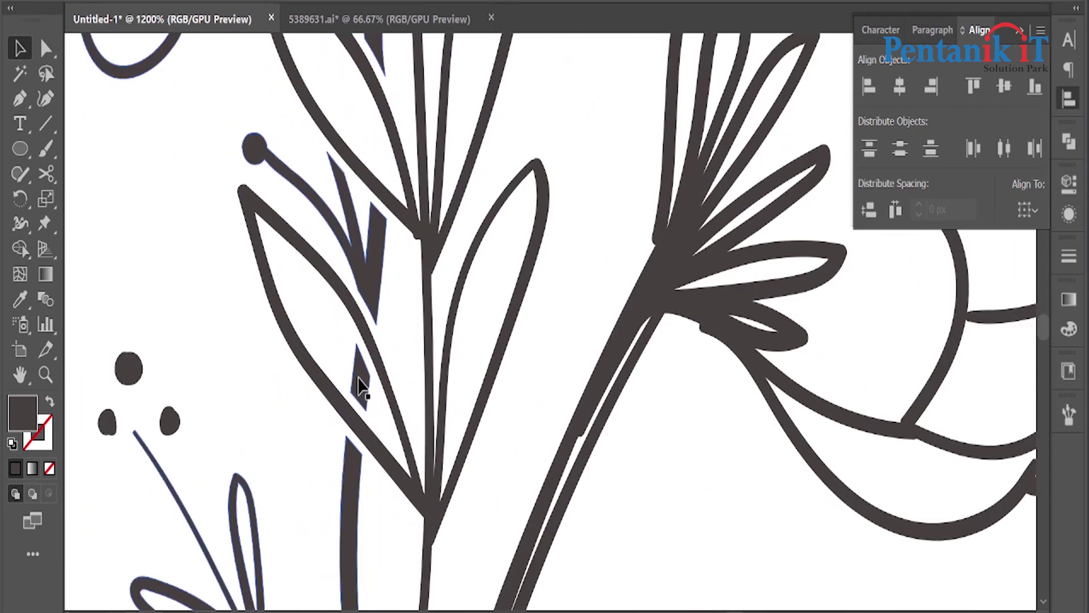
pyautogui.click(20, 250)
pyautogui.scroll(-1, 397, 363)
pyautogui.scroll(-2, 433, 335)
pyautogui.scroll(2, 384, 352)
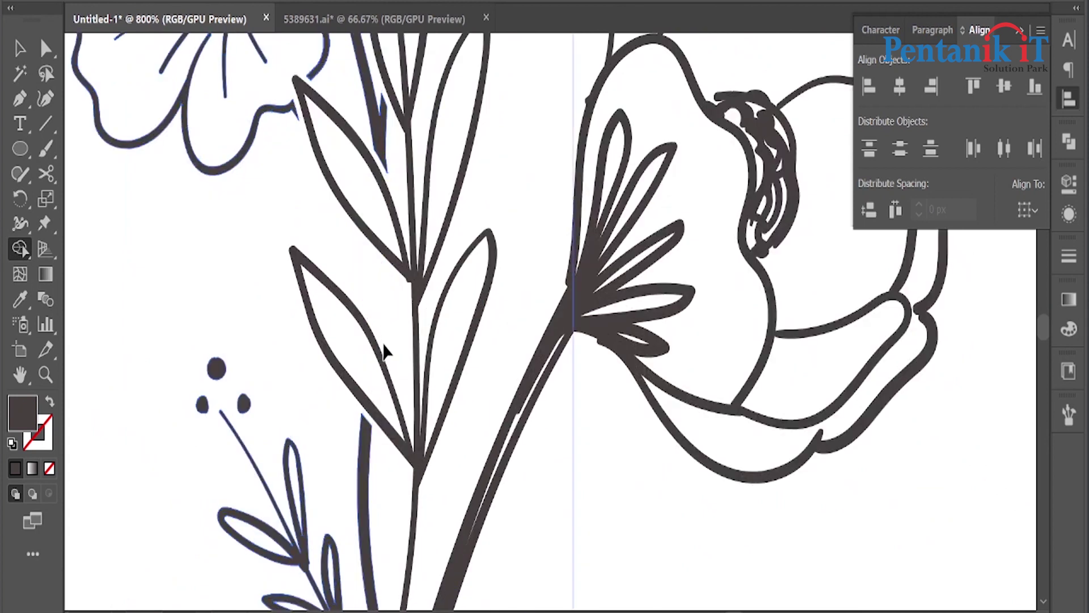
pyautogui.scroll(-1, 386, 352)
pyautogui.scroll(-1, 389, 353)
pyautogui.click(21, 48)
pyautogui.click(282, 340)
pyautogui.scroll(-3, 428, 445)
pyautogui.scroll(-2, 494, 472)
pyautogui.scroll(-1, 486, 510)
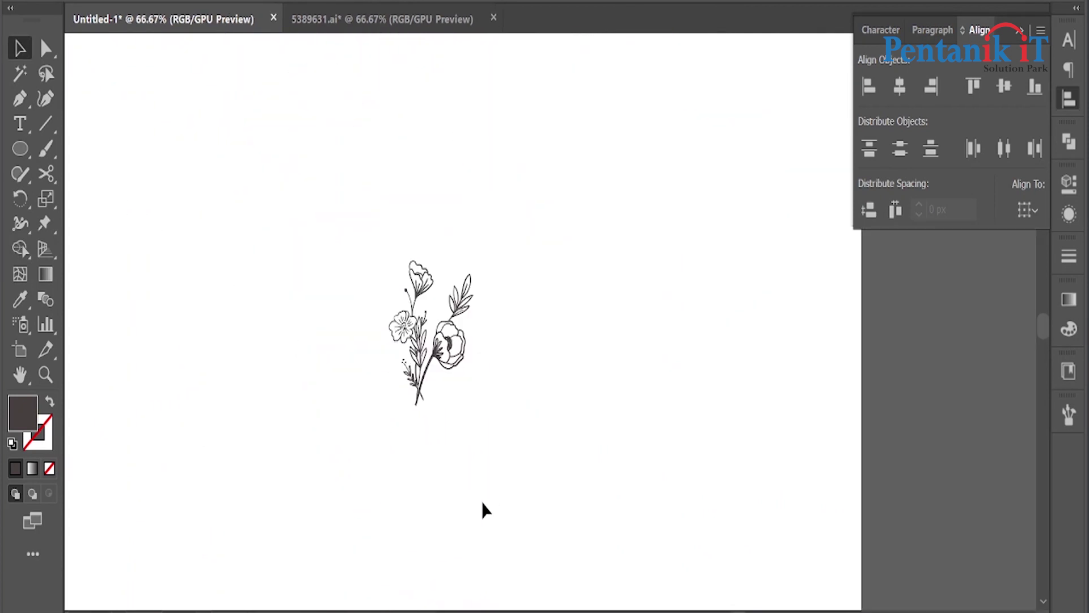
# Select the whole bouquet and enlarge it around its centre.
pyautogui.hotkey('ctrl', 'a')
pyautogui.moveTo(476, 332)
pyautogui.mouseDown()
pyautogui.moveTo(518, 332)
pyautogui.moveTo(494, 269)
pyautogui.mouseUp()
pyautogui.scroll(-3, 494, 353)
pyautogui.click(562, 315)
pyautogui.scroll(2, 510, 255)
pyautogui.scroll(2, 456, 377)
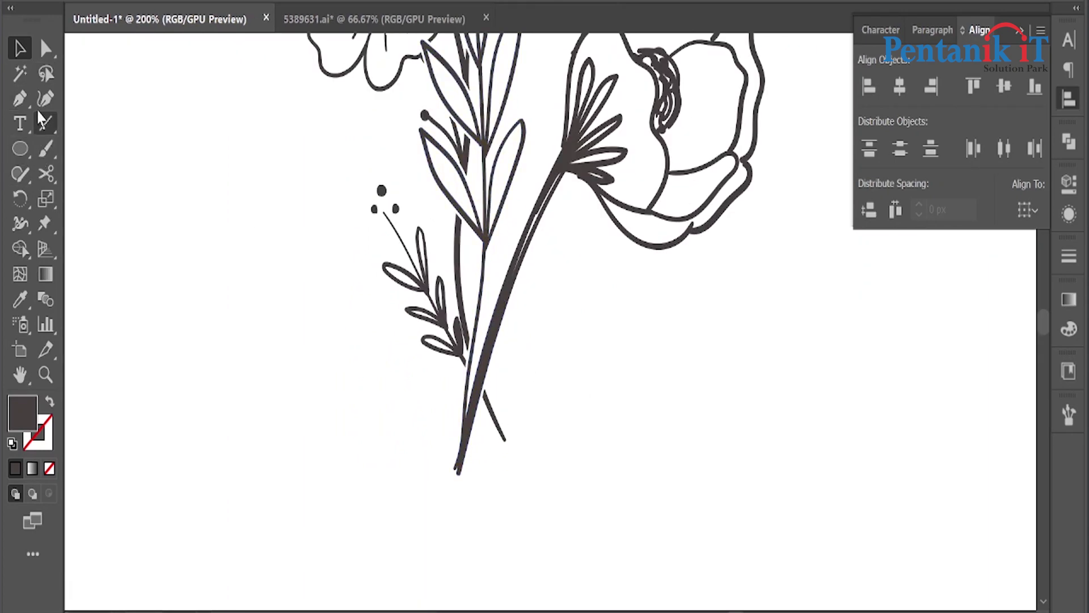
# Draw a curved ground path with the Pen tool beneath the bouquet's stems.
pyautogui.click(19, 100)
pyautogui.click(371, 442)
pyautogui.moveTo(693, 434)
pyautogui.mouseDown()
pyautogui.moveTo(937, 542)
pyautogui.moveTo(936, 510)
pyautogui.mouseUp()
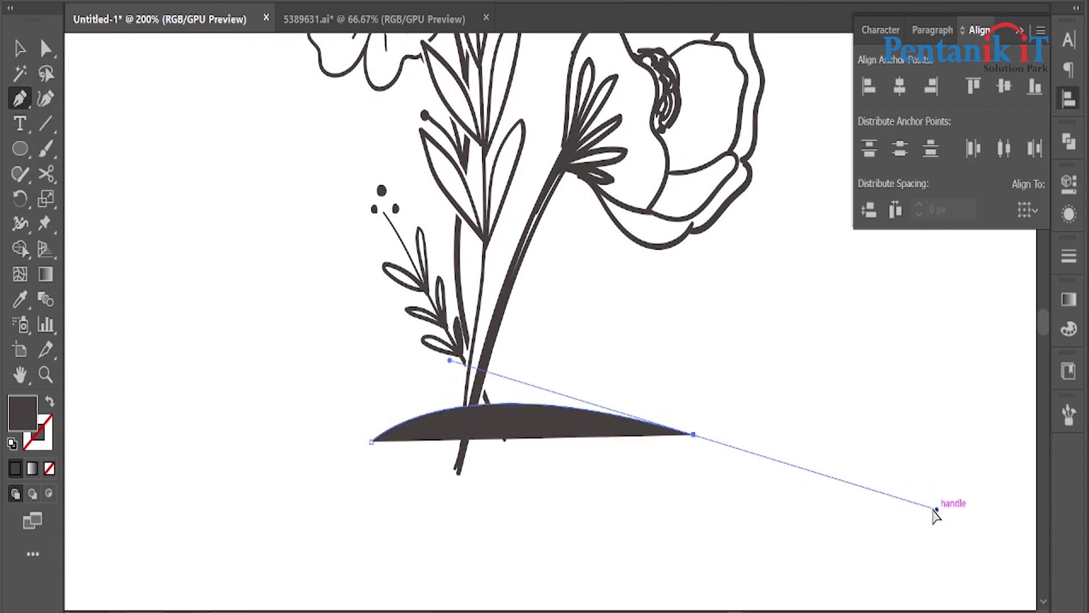
pyautogui.moveTo(651, 378); pyautogui.dragTo(915, 468)
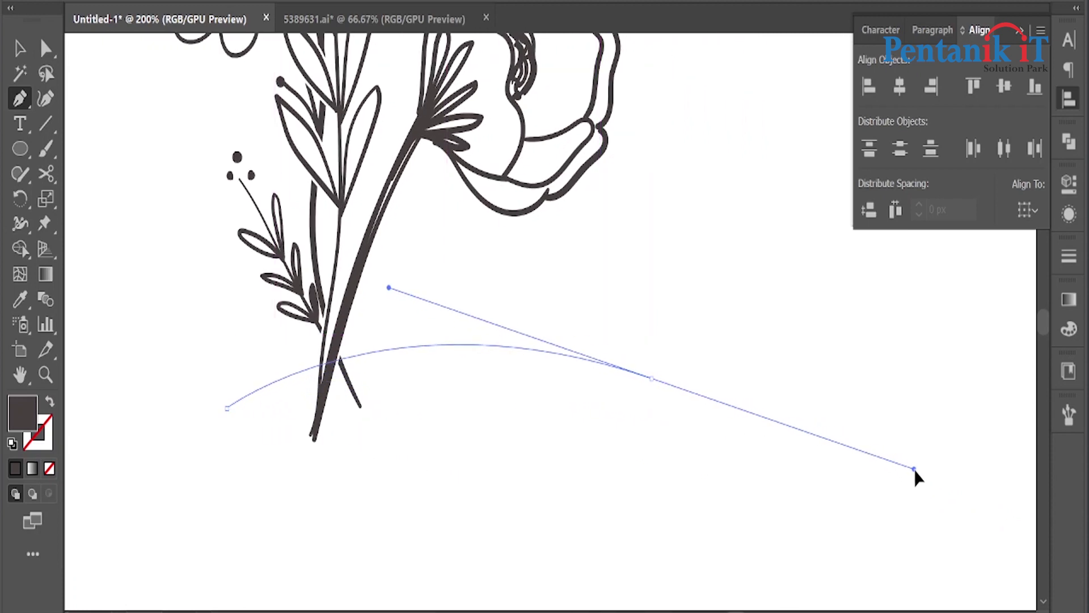
# Swap the ground shape's fill to a stroke so it becomes an outline.
pyautogui.click(20, 48)
pyautogui.click(49, 403)
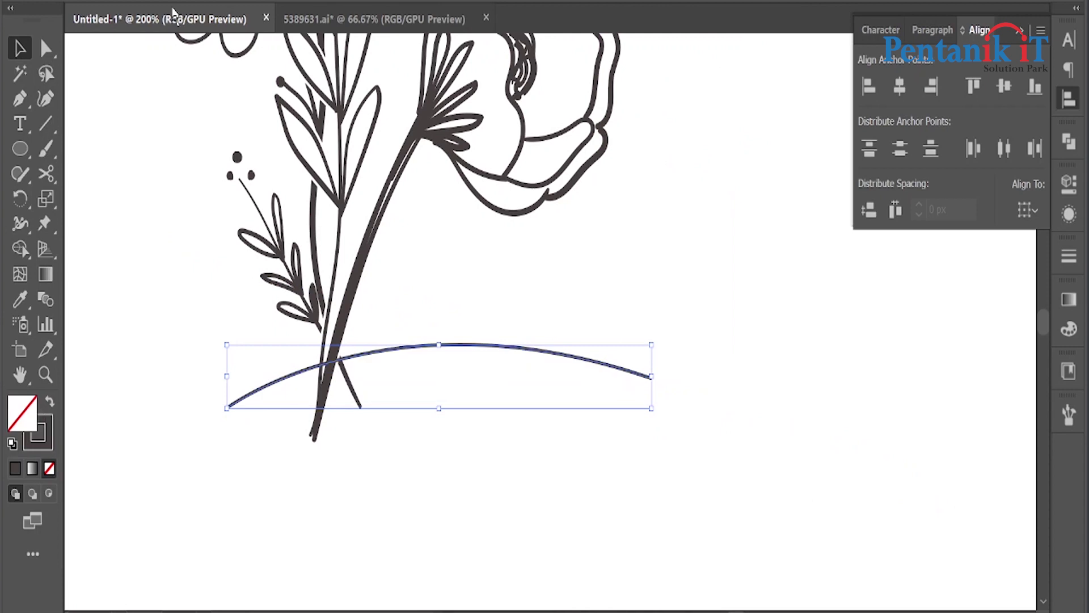
pyautogui.click(202, 381)
pyautogui.click(229, 406)
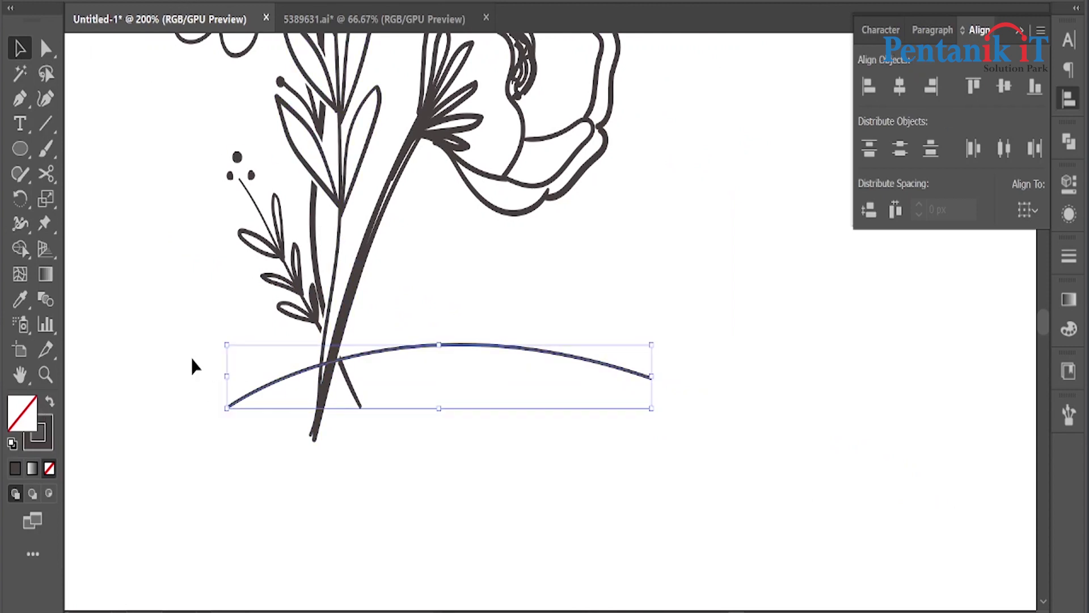
# Give the curve a 2 pt stroke, a one-end tapering width profile and round joins.
pyautogui.click(195, 7)
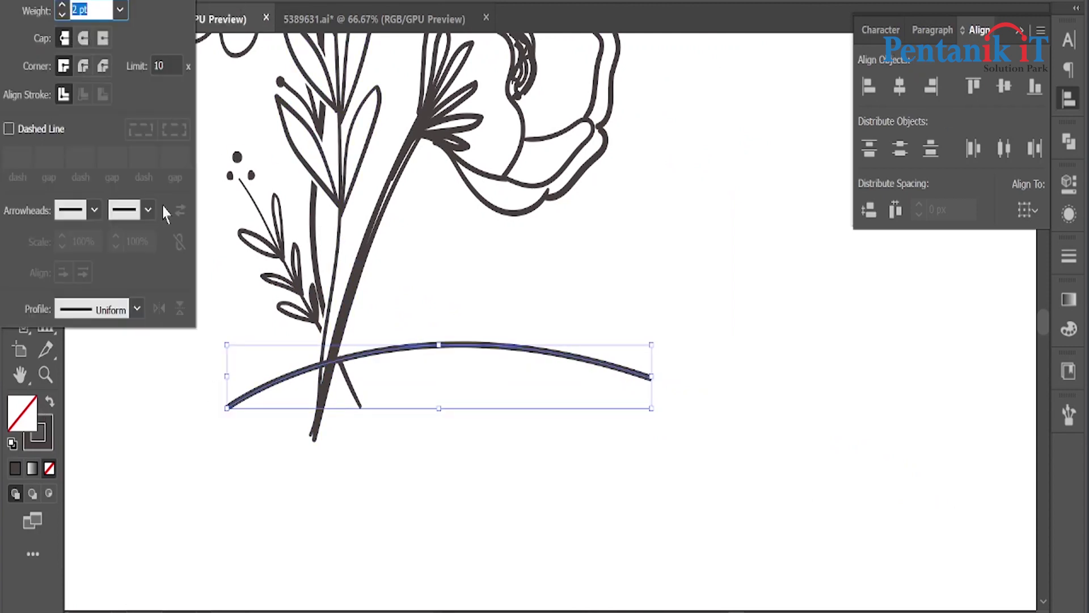
pyautogui.click(136, 309)
pyautogui.click(83, 382)
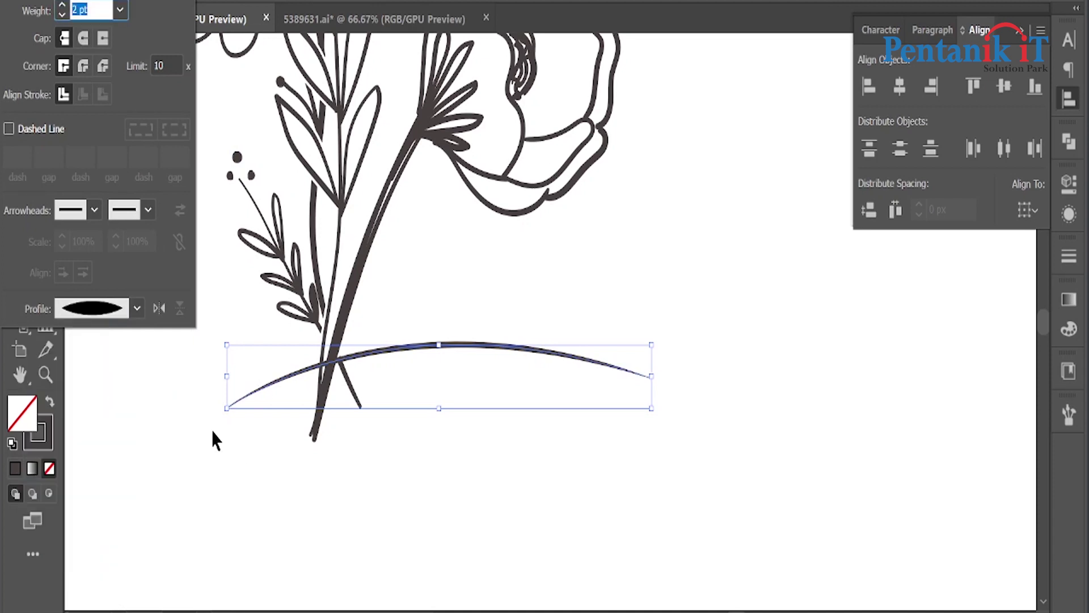
pyautogui.click(137, 308)
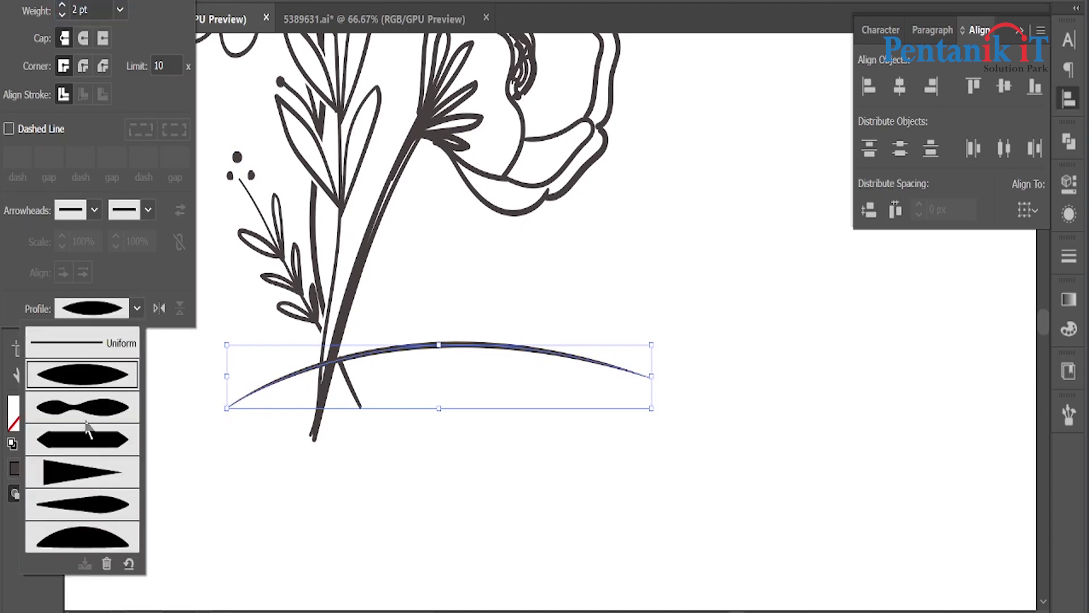
pyautogui.click(90, 479)
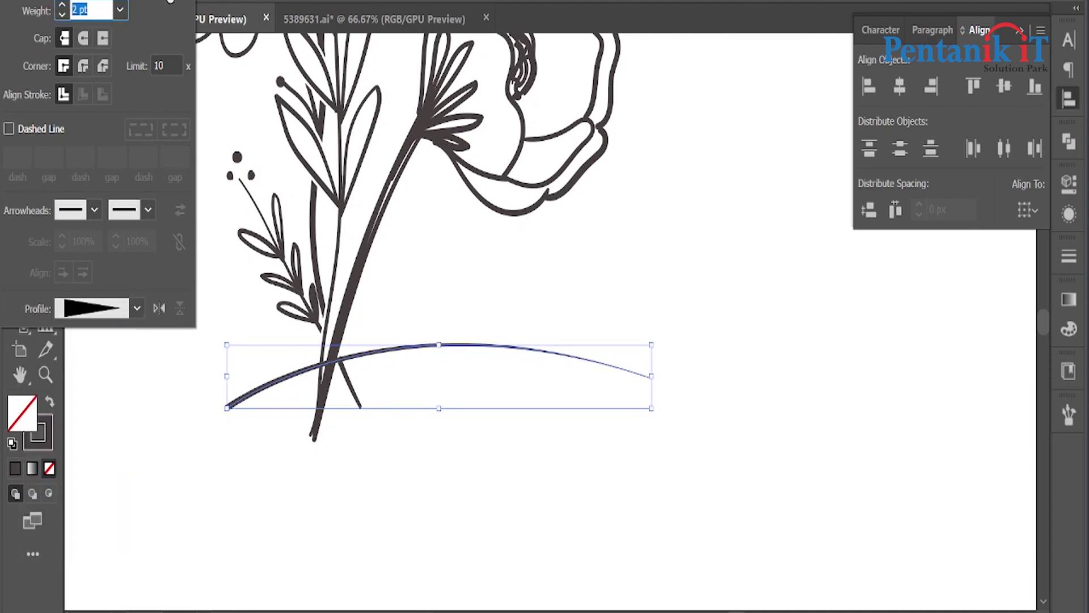
pyautogui.click(83, 66)
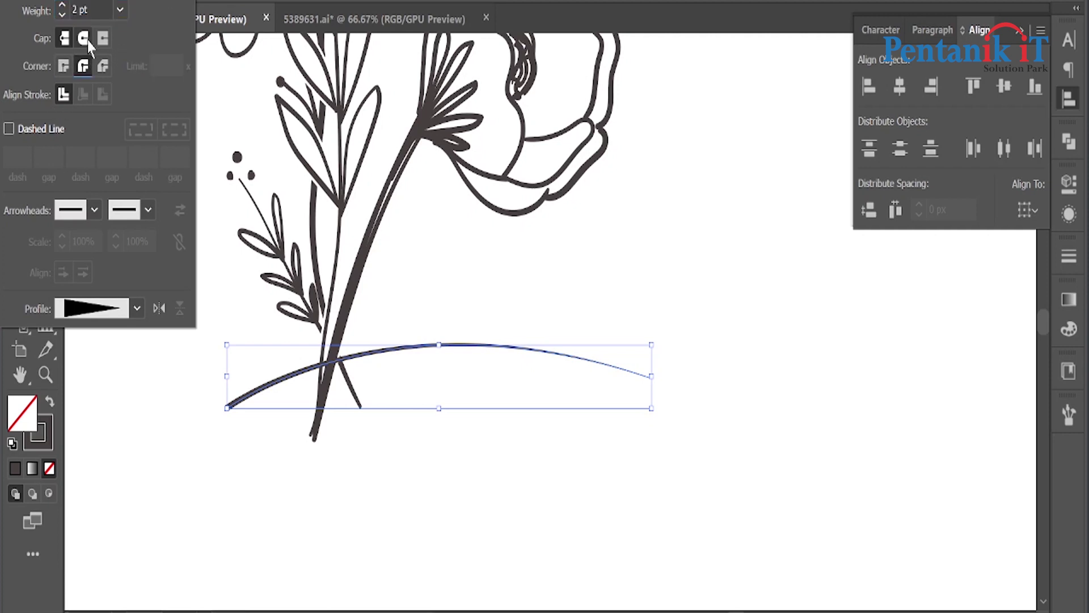
pyautogui.click(165, 502)
# Nudge the ground curve slightly down and to the left.
pyautogui.click(245, 427)
pyautogui.moveTo(252, 400); pyautogui.dragTo(245, 406)
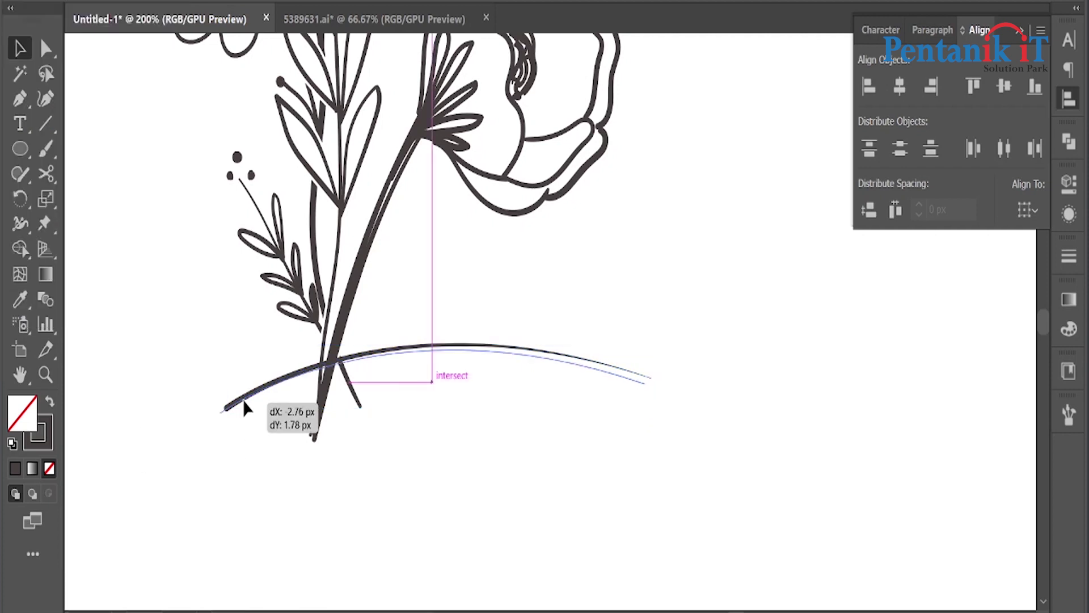
pyautogui.moveTo(241, 408); pyautogui.dragTo(240, 406)
pyautogui.rightClick(174, 415)
pyautogui.moveTo(215, 441)
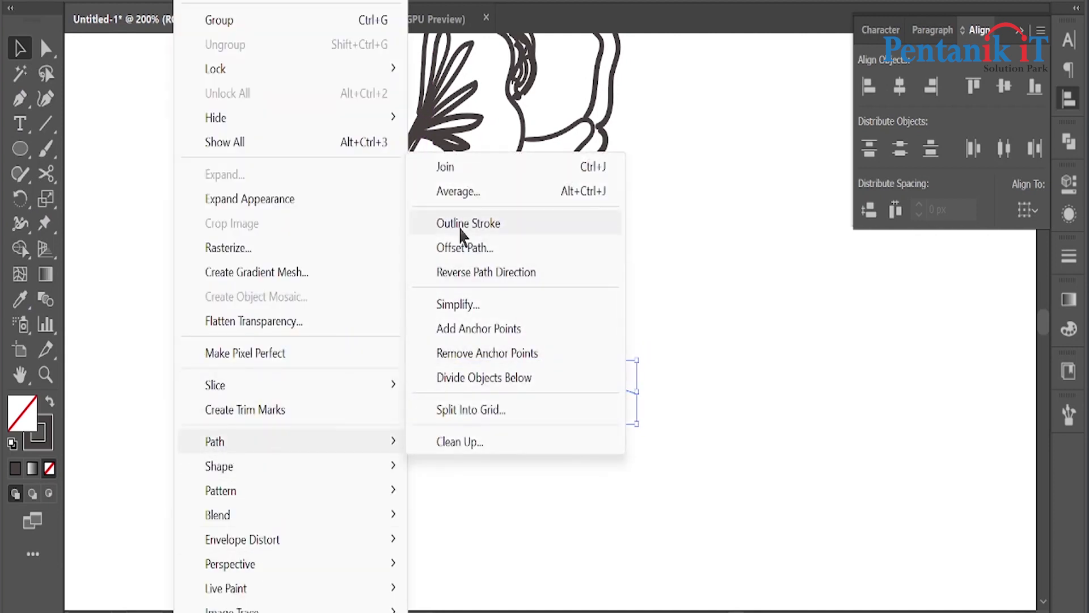
# Preview a 4 px offset path on the ground curve, then cancel it.
pyautogui.click(462, 247)
pyautogui.click(692, 233)
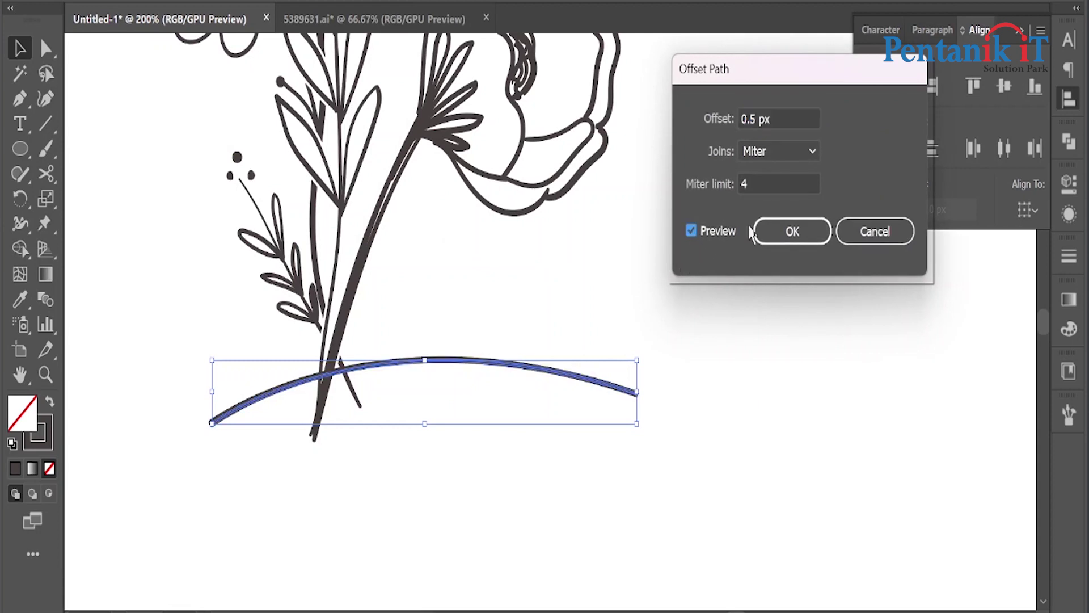
pyautogui.click(780, 120)
pyautogui.write('4')
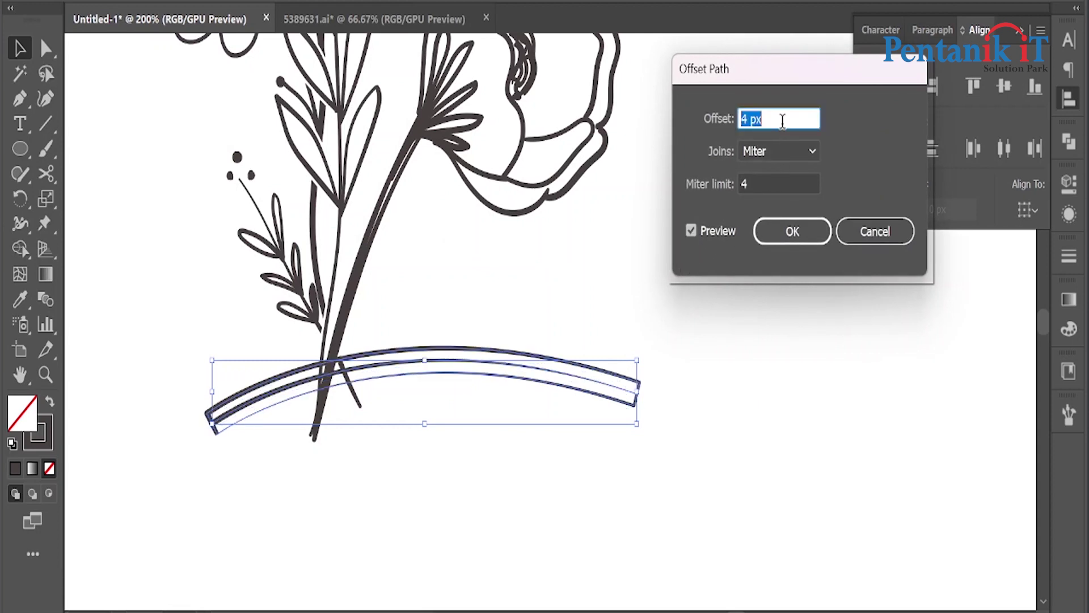
pyautogui.click(789, 231)
pyautogui.hotkey('ctrl', 'z')
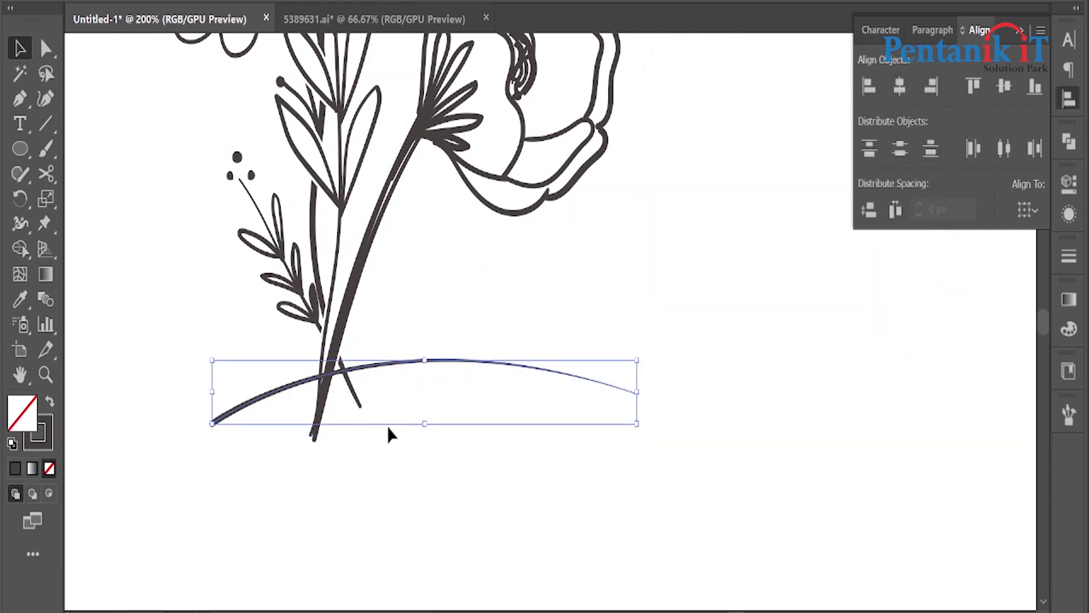
pyautogui.scroll(2, 295, 369)
# Expand the tapered ground stroke's appearance into a filled shape.
pyautogui.click(284, 359)
pyautogui.rightClick(175, 323)
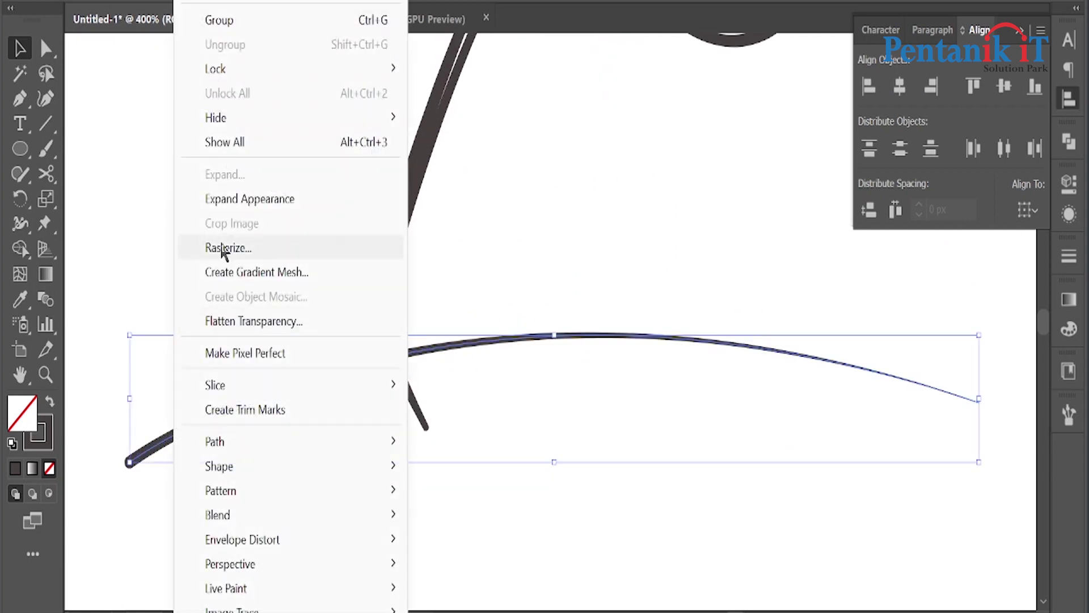
pyautogui.click(222, 246)
pyautogui.click(684, 466)
pyautogui.rightClick(176, 329)
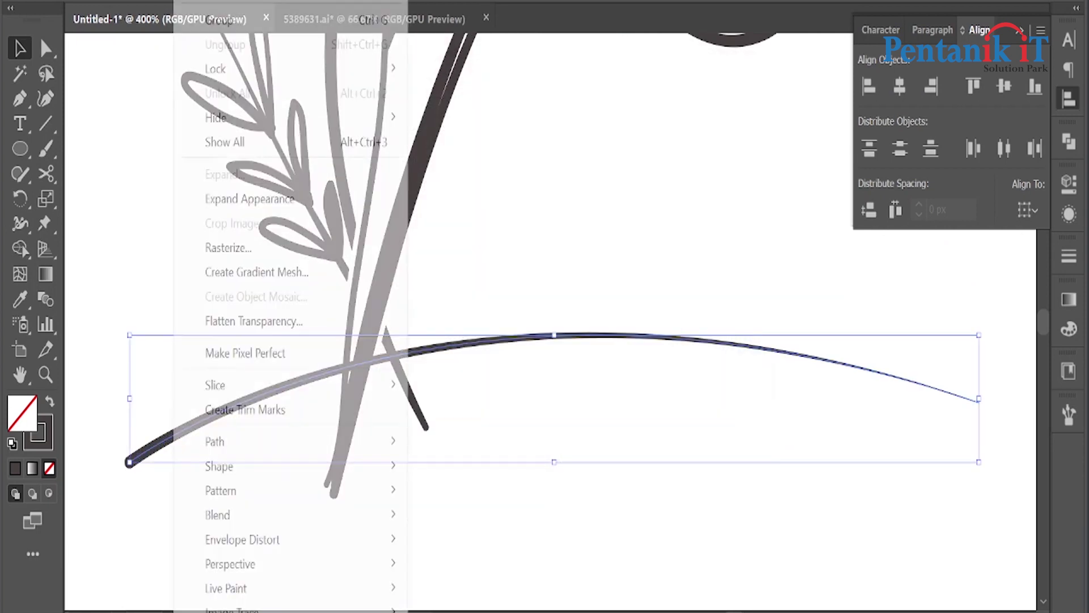
pyautogui.click(230, 199)
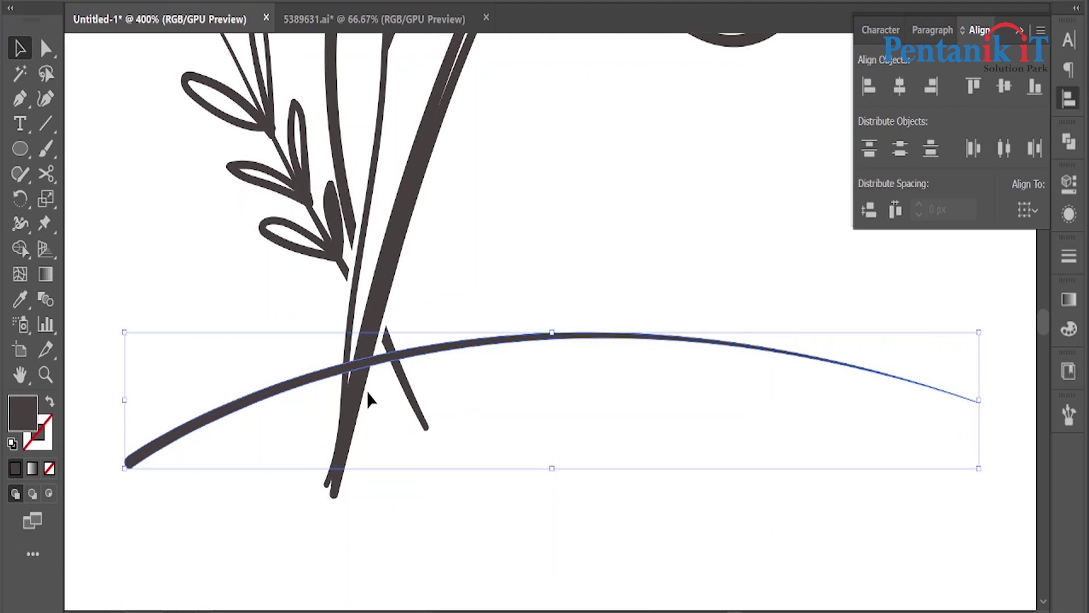
# Apply a 2 px offset path to the expanded ground curve.
pyautogui.rightClick(179, 224)
pyautogui.moveTo(215, 441)
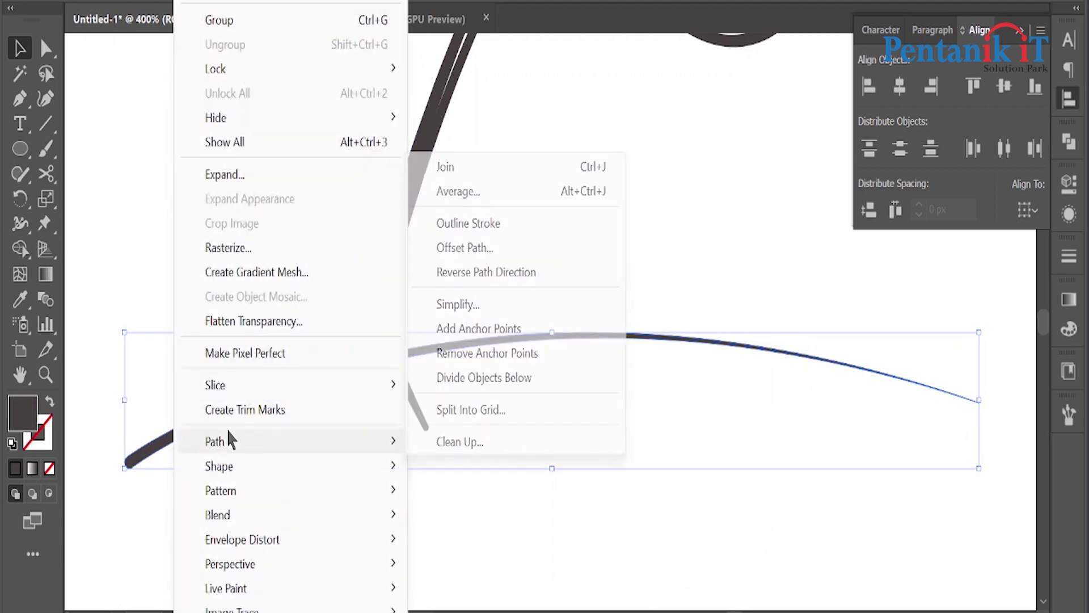
pyautogui.click(476, 248)
pyautogui.click(713, 229)
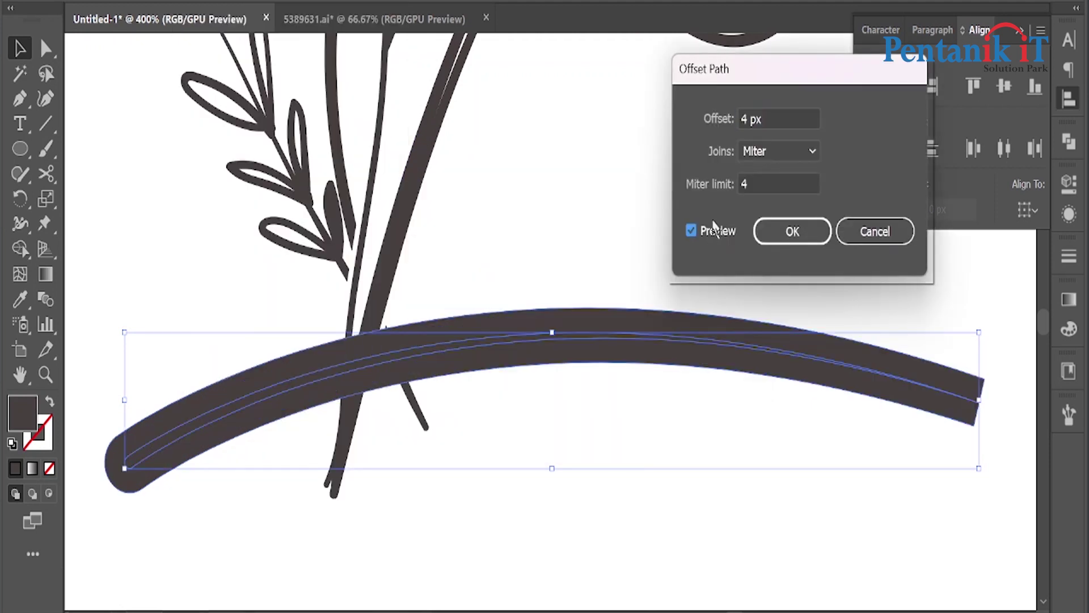
pyautogui.doubleClick(772, 120)
pyautogui.write('2')
pyautogui.press('Tab')
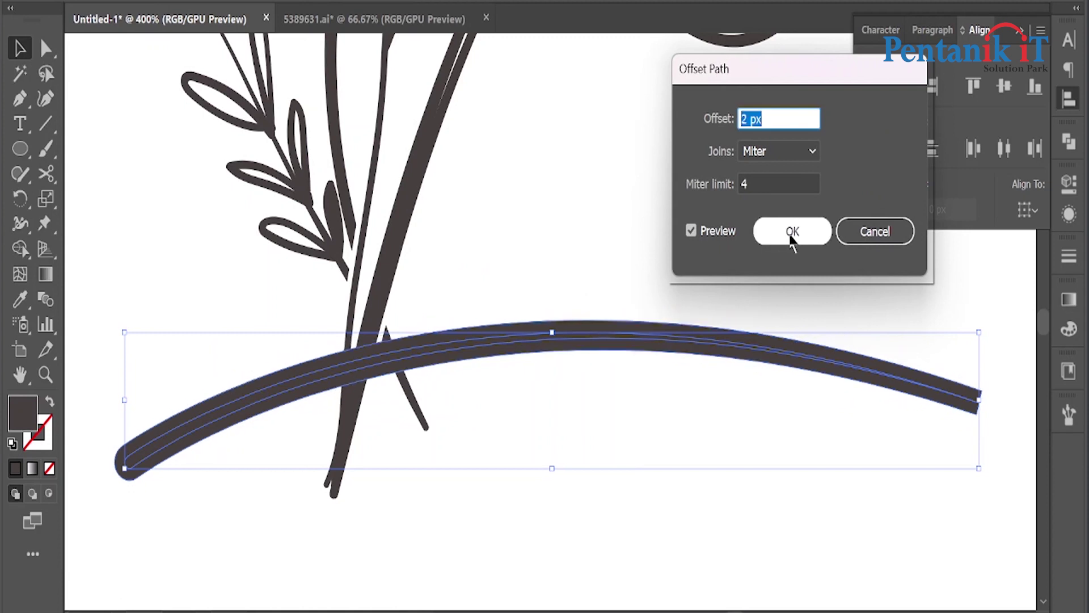
pyautogui.click(792, 232)
# Delete the stem pieces hanging below the ground curve with Shape Builder.
pyautogui.keyDown('alt'); pyautogui.scroll(2, 370, 323); pyautogui.keyUp('alt')
pyautogui.keyDown('shift'); pyautogui.click(355, 287); pyautogui.keyUp('shift')
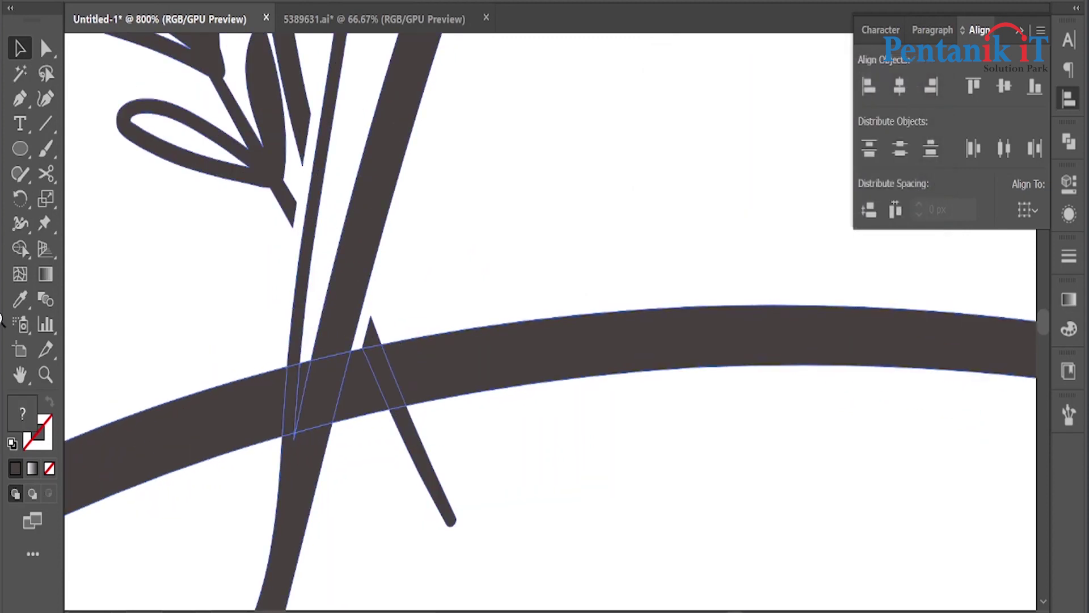
pyautogui.click(19, 249)
pyautogui.keyDown('alt'); pyautogui.moveTo(457, 384); pyautogui.dragTo(311, 446); pyautogui.keyUp('alt')
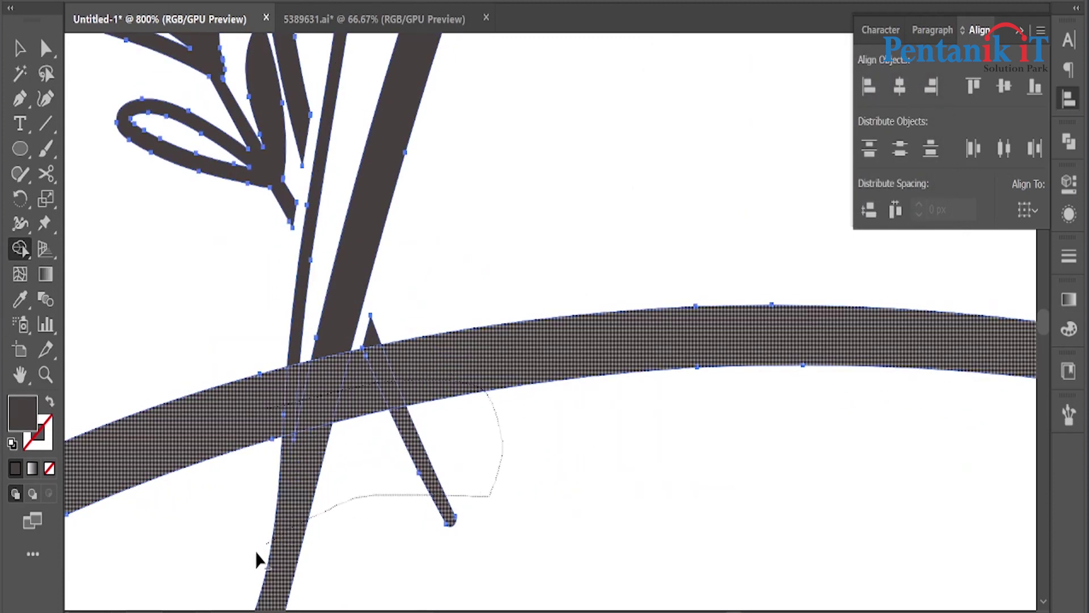
pyautogui.keyDown('alt'); pyautogui.scroll(-4, 317, 432); pyautogui.keyUp('alt')
pyautogui.click(20, 48)
pyautogui.click(181, 202)
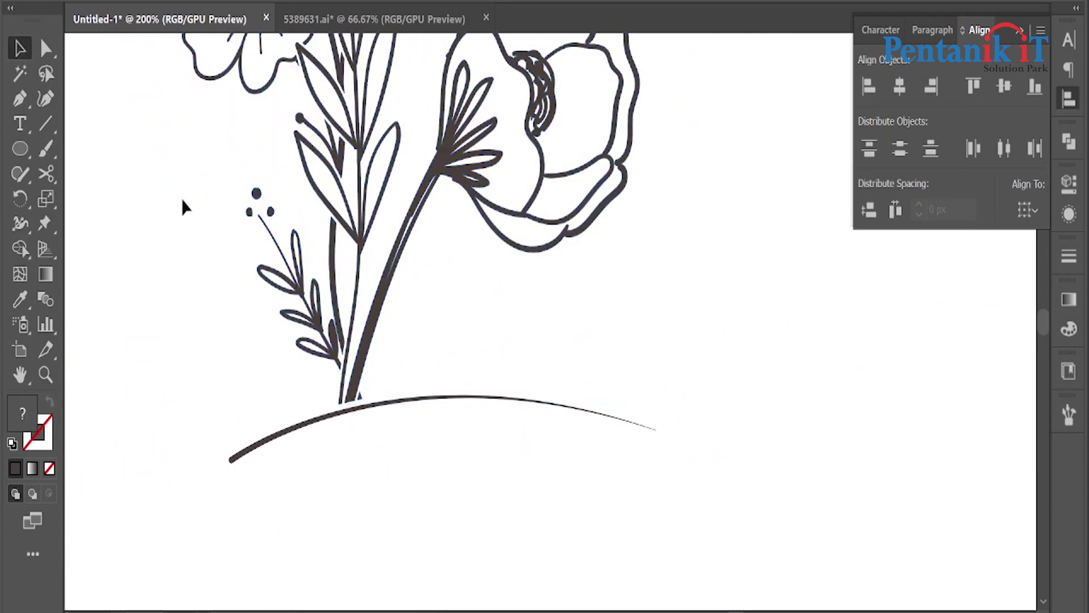
# Add the text 'FLOWER HOUSE' in Montserrat below the bouquet.
pyautogui.hotkey('ctrl', '0')
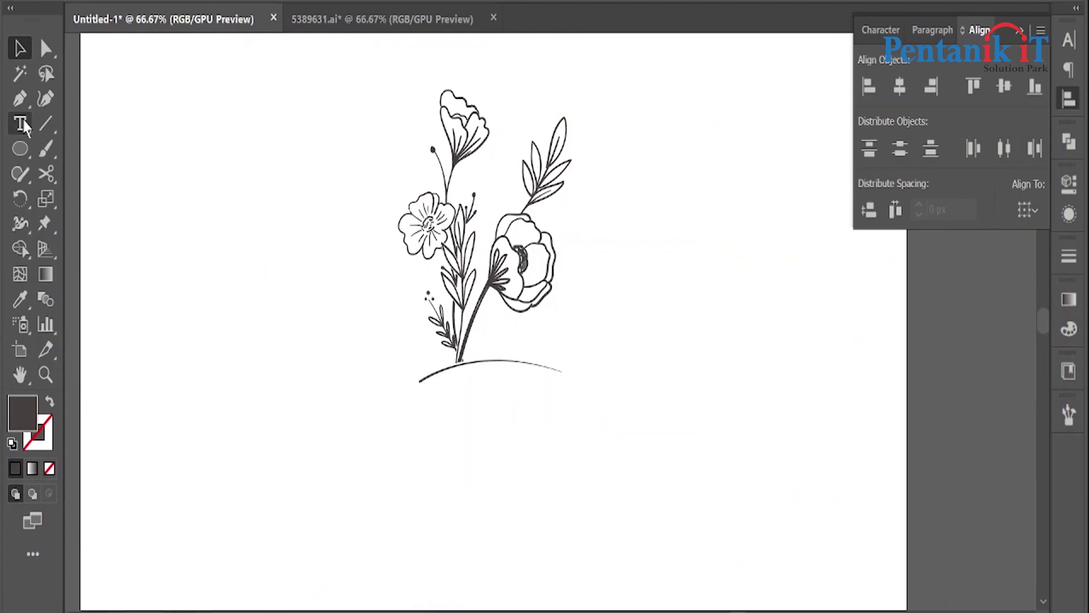
pyautogui.press('t')
pyautogui.keyDown('alt'); pyautogui.scroll(2, 430, 404); pyautogui.keyUp('alt')
pyautogui.click(396, 363)
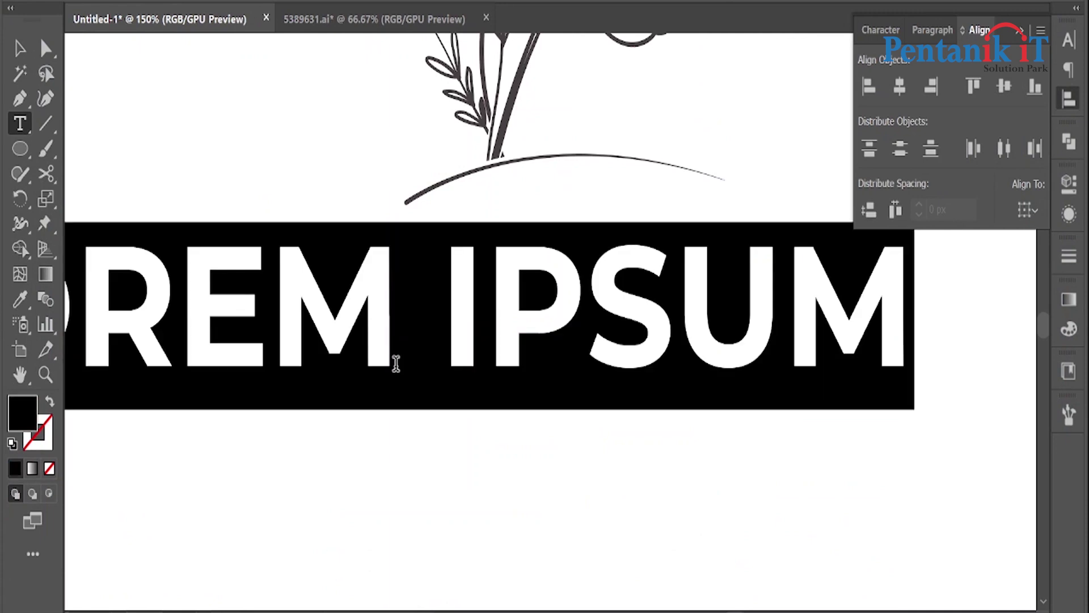
pyautogui.write('FLOWE')
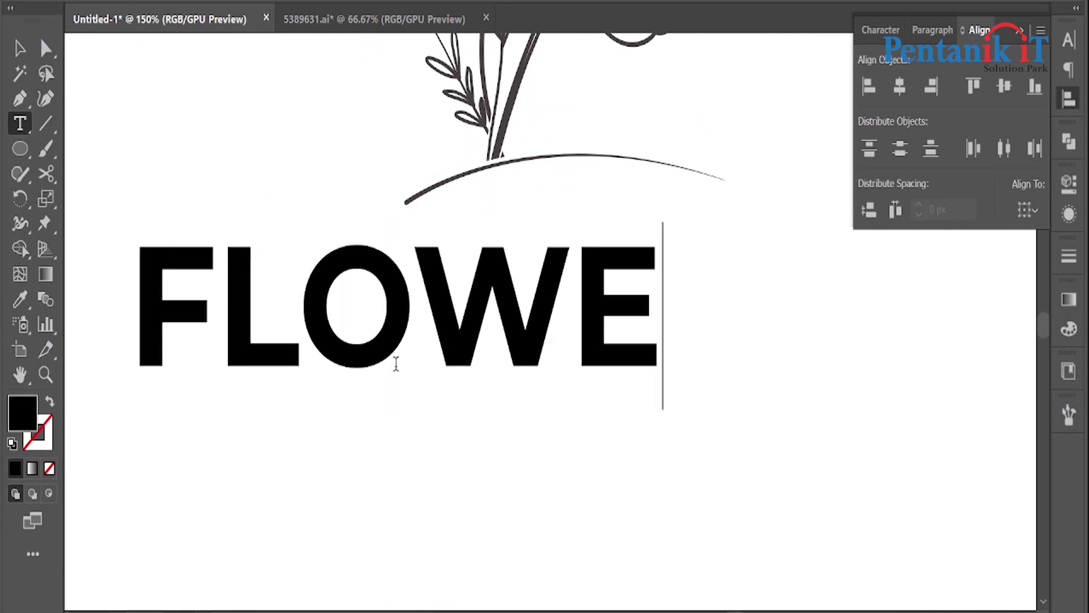
pyautogui.write('R ')
pyautogui.write('HO')
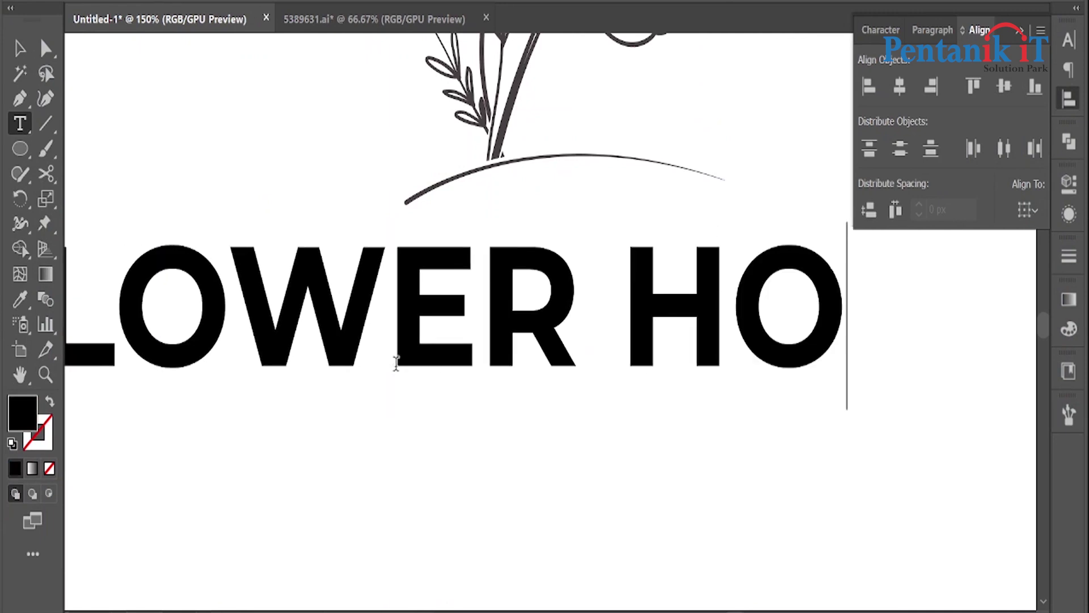
pyautogui.write('USE')
pyautogui.click(19, 48)
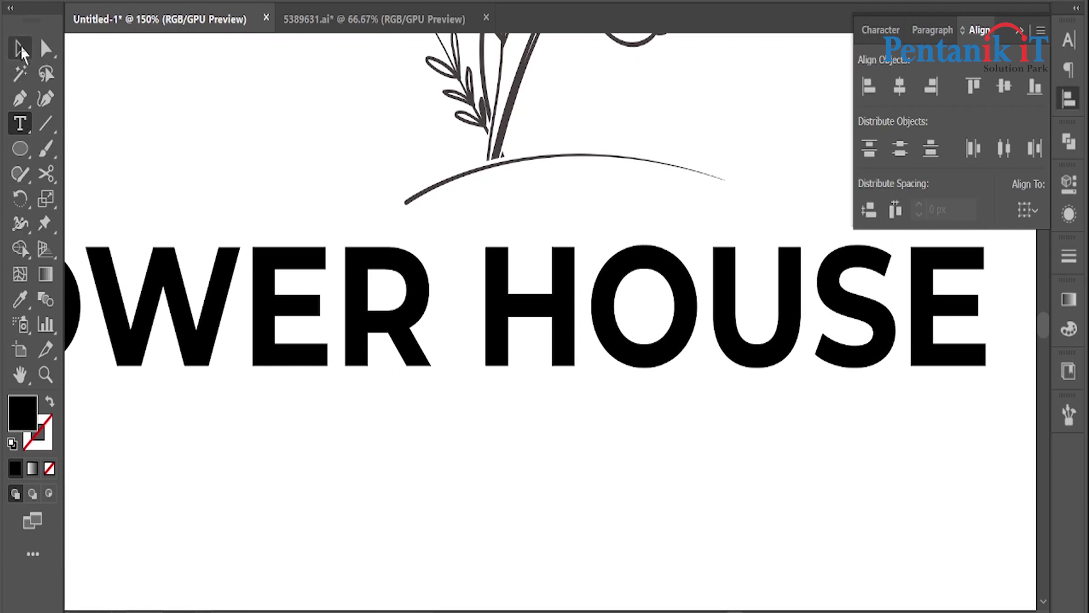
pyautogui.hotkey('ctrl', '-')
pyautogui.hotkey('ctrl', '-')
pyautogui.click(880, 29)
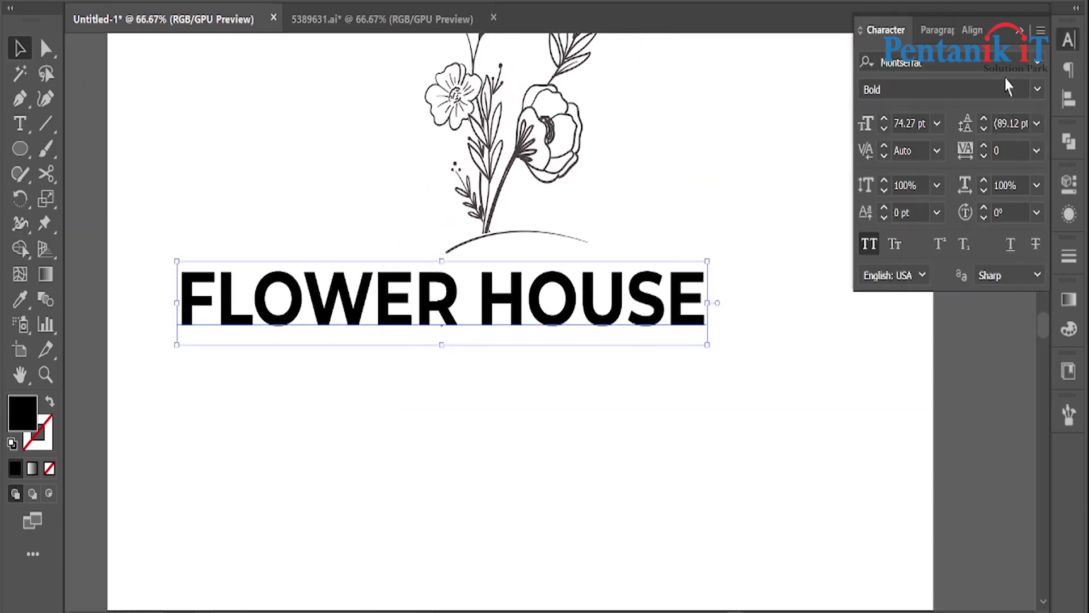
pyautogui.click(1034, 61)
pyautogui.click(471, 323)
# Replace 'FLOWER' with 'BOUTIQ' in the heading.
pyautogui.doubleClick(418, 305)
pyautogui.moveTo(446, 293); pyautogui.dragTo(187, 295)
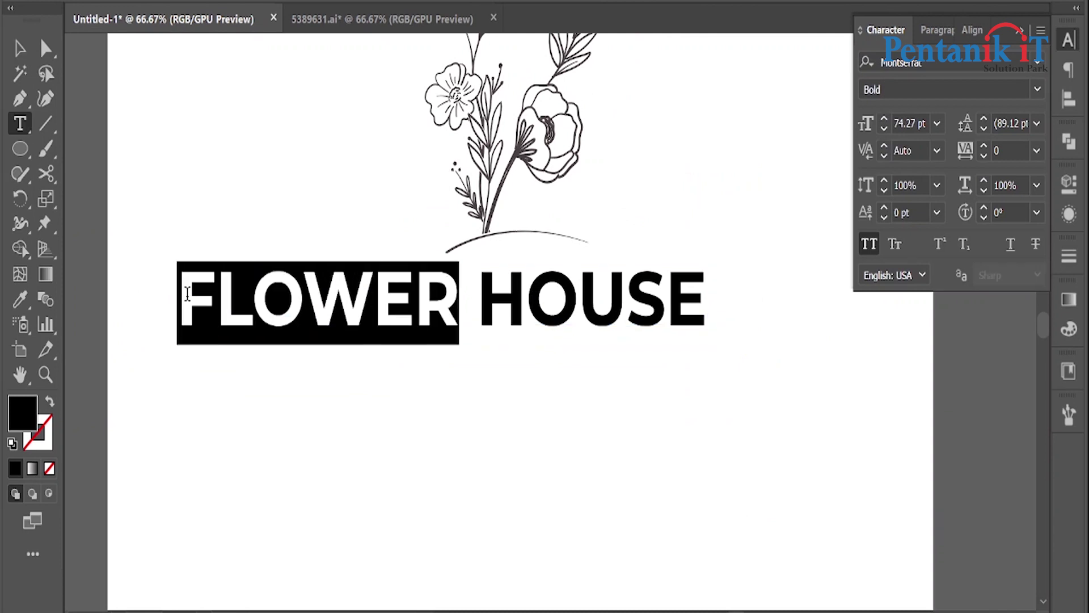
pyautogui.write('BOUI')
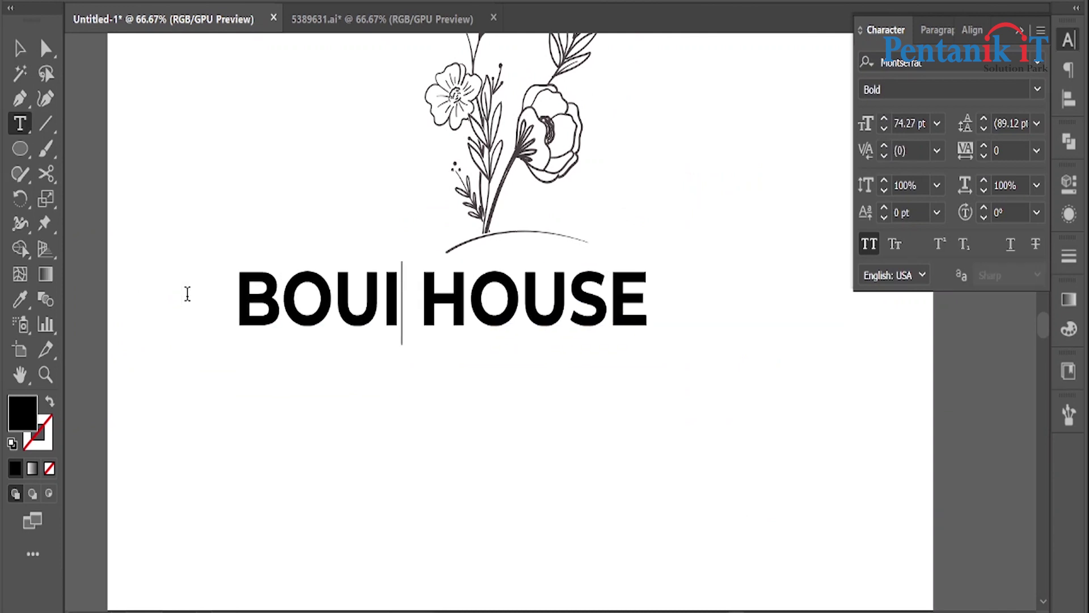
pyautogui.write('Q')
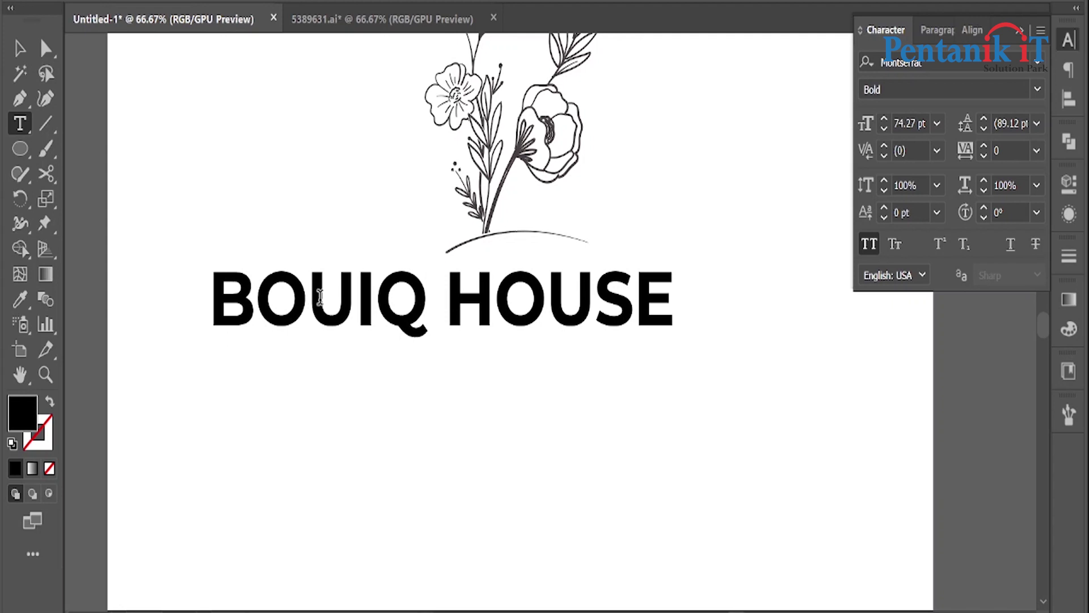
pyautogui.click(358, 293)
pyautogui.write('T')
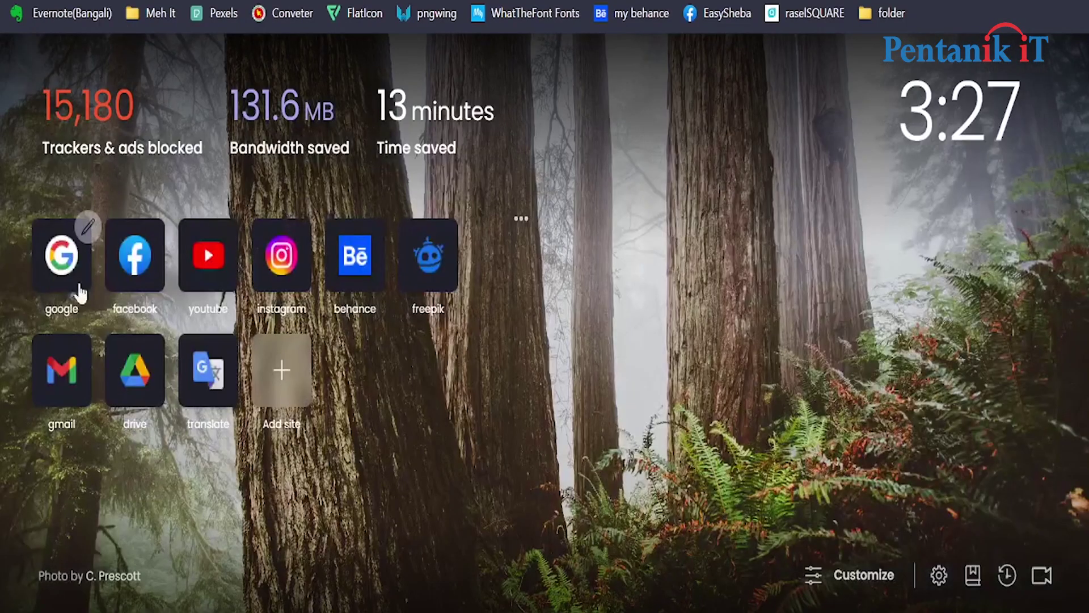
# Search Google for 'boutique' in a new tab and select the query text.
pyautogui.click(80, 285)
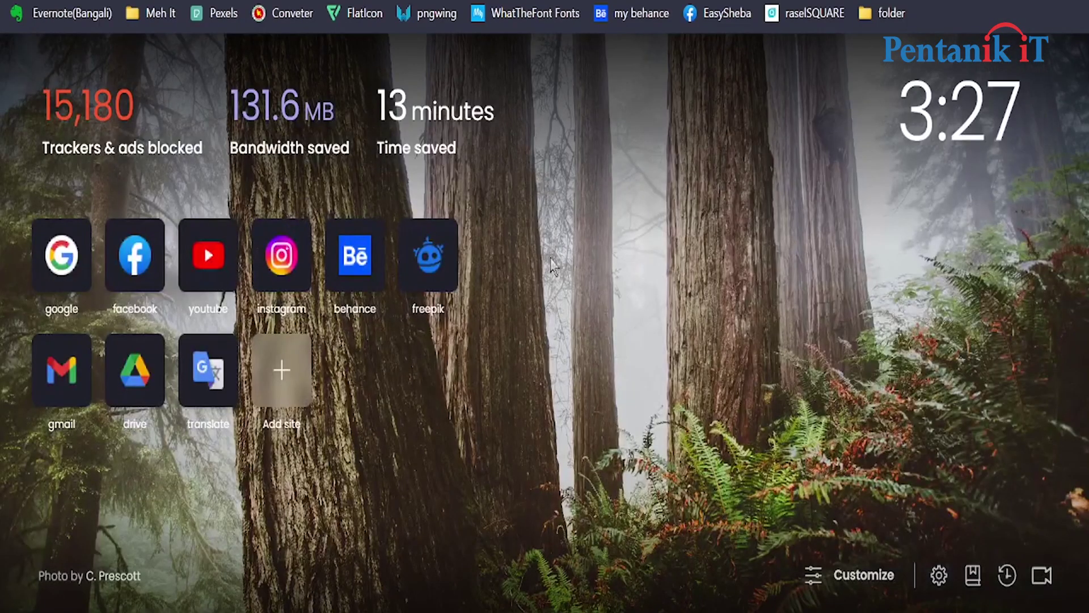
pyautogui.click(494, 209)
pyautogui.write('bo')
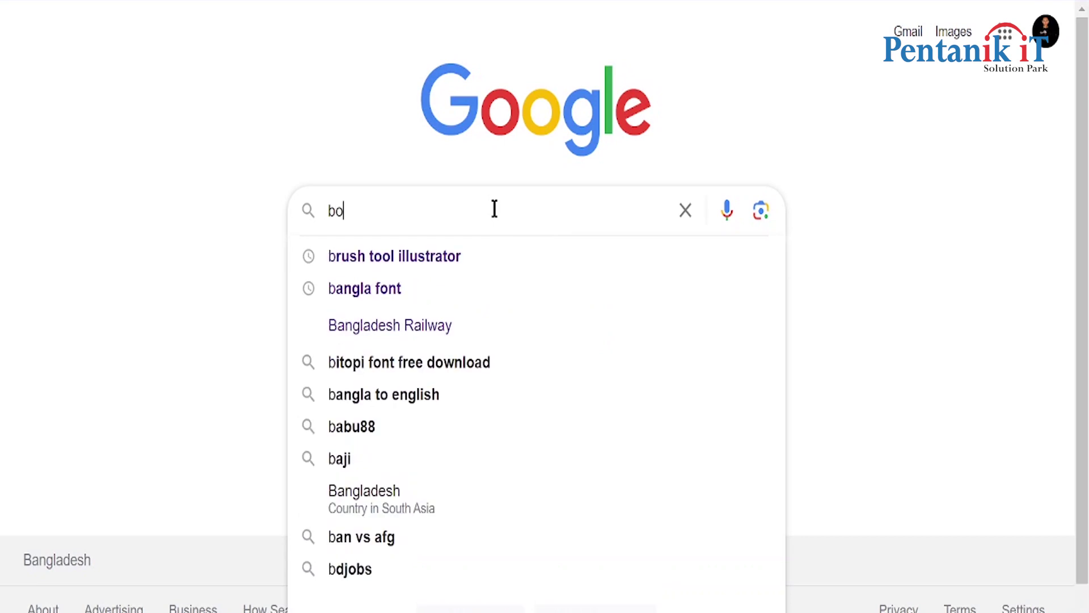
pyautogui.write('uti')
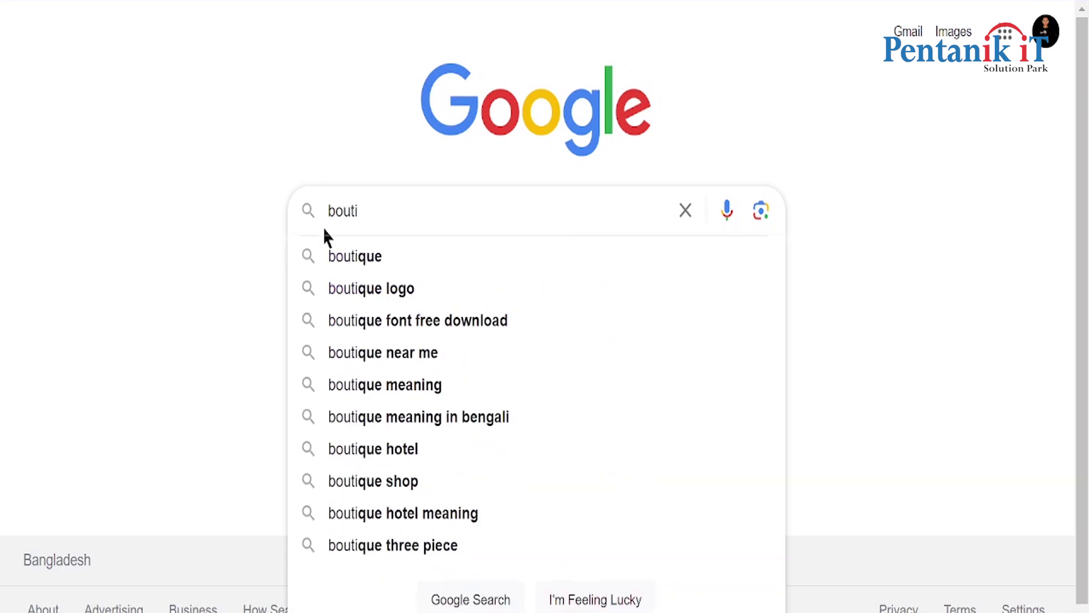
pyautogui.write('que')
pyautogui.press('Return')
pyautogui.moveTo(288, 52); pyautogui.dragTo(181, 59)
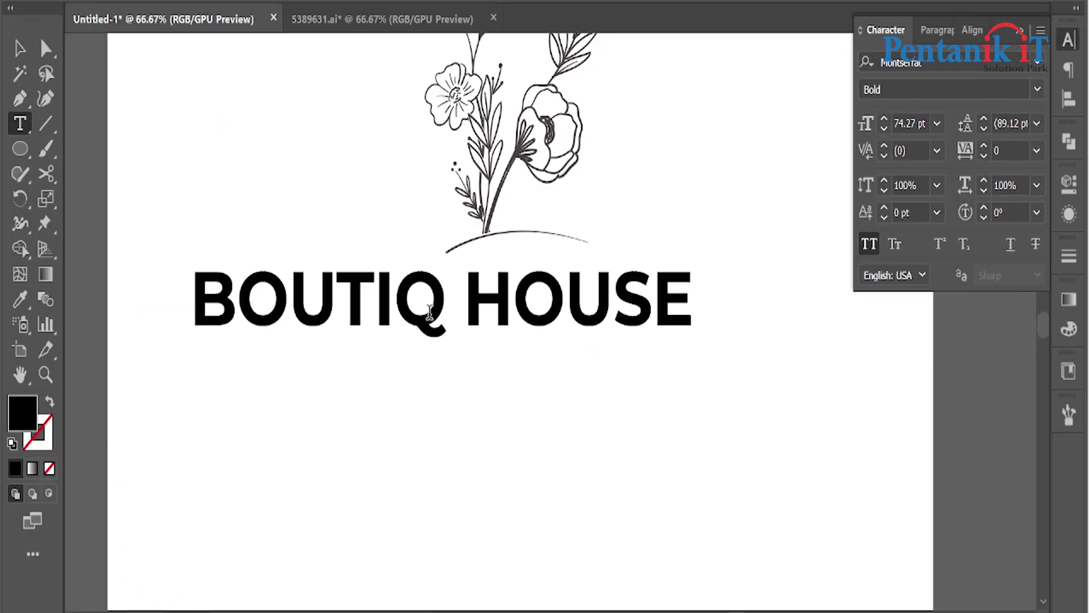
# Correct BOUTIQ to BOUTIQUE, set the heading in Allison Regular, and turn off All Caps.
pyautogui.moveTo(430, 311); pyautogui.dragTo(191, 301)
pyautogui.write('BOUTIQUE')
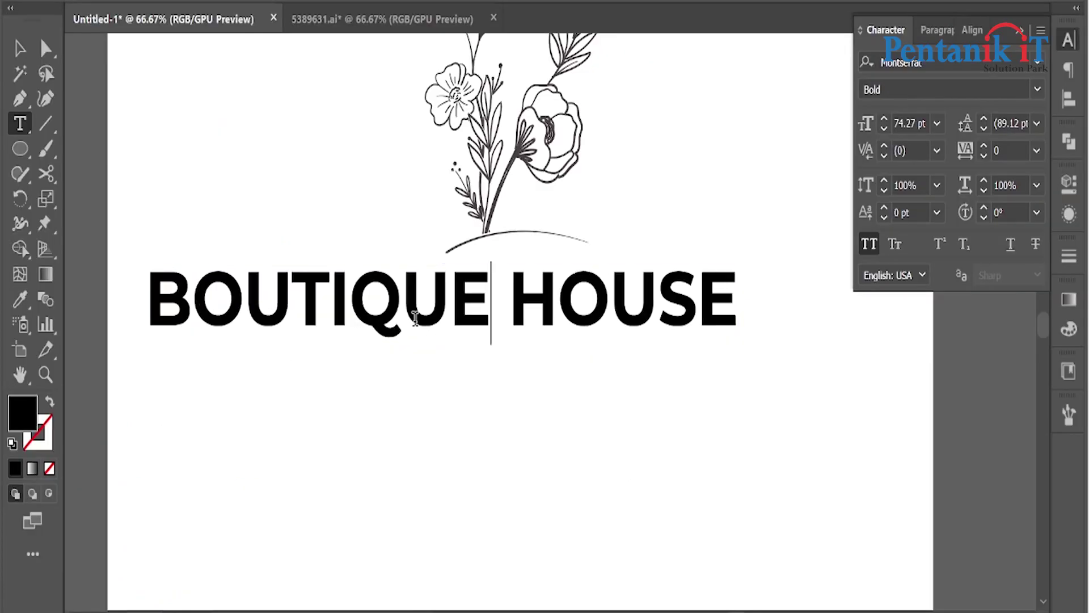
pyautogui.click(21, 48)
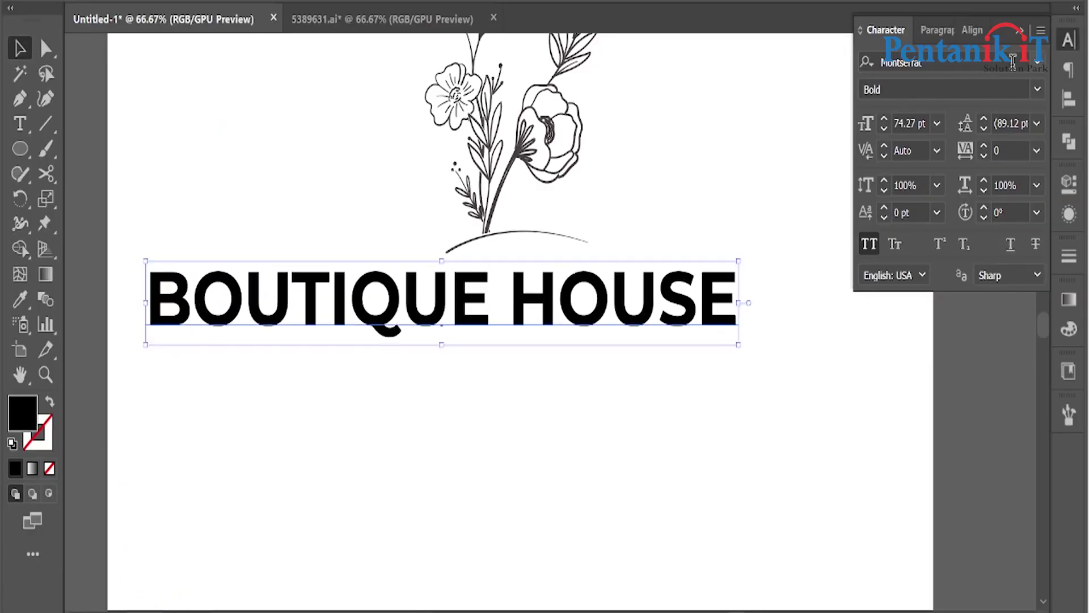
pyautogui.click(1040, 67)
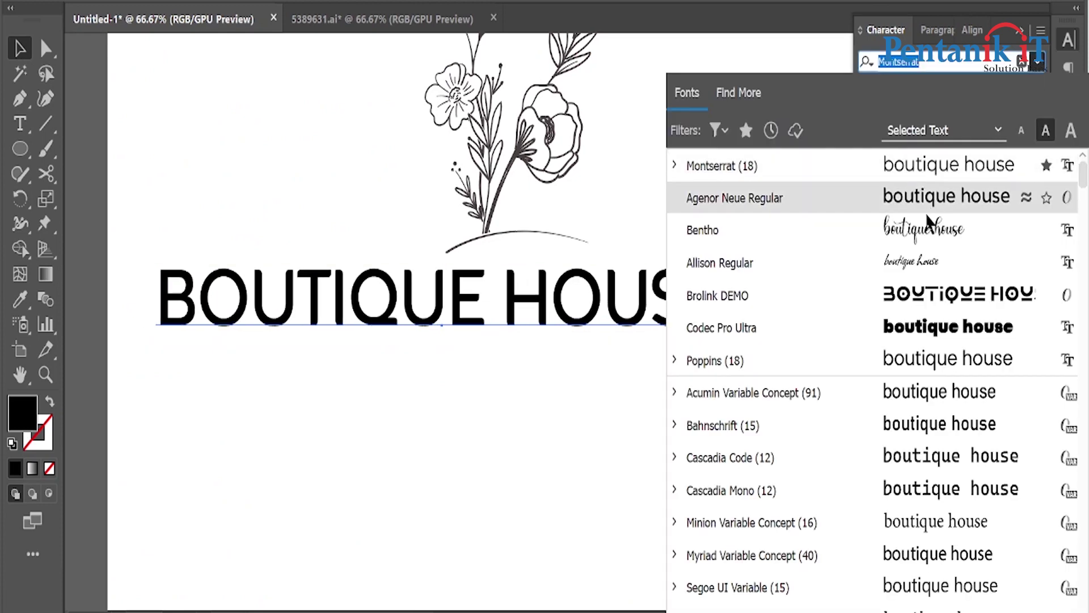
pyautogui.click(925, 264)
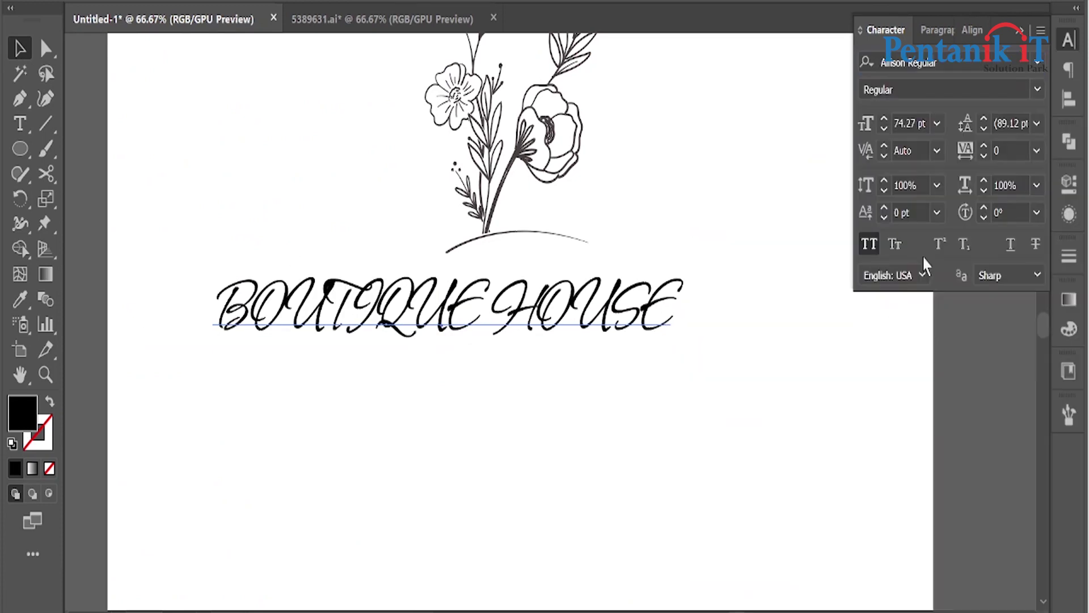
pyautogui.click(868, 245)
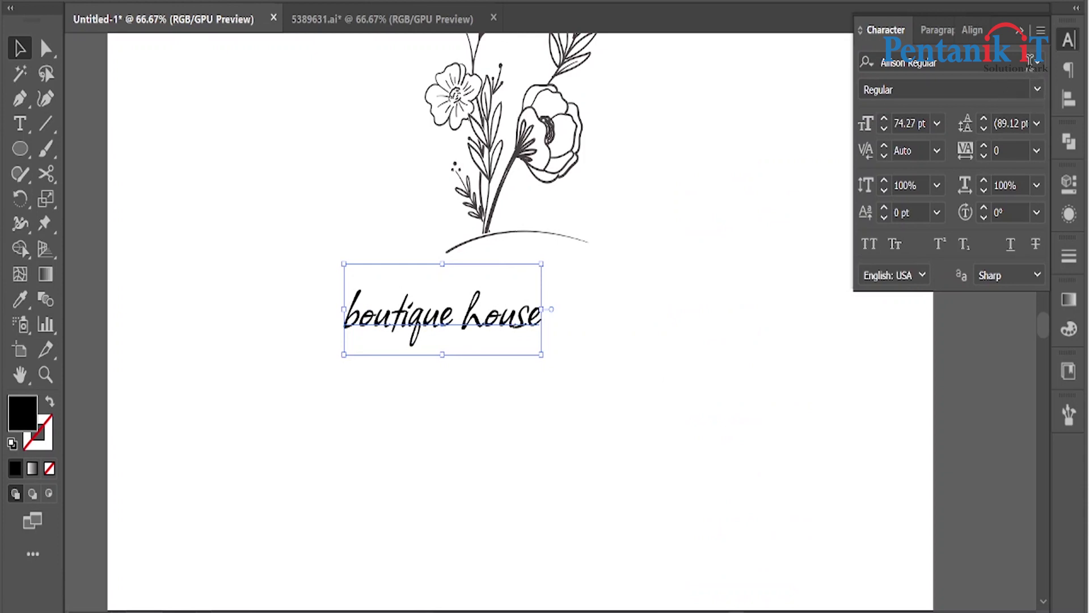
# Change the heading font to Buffalo and select its first letter b for replacement.
pyautogui.click(1037, 62)
pyautogui.scroll(-5, 908, 340)
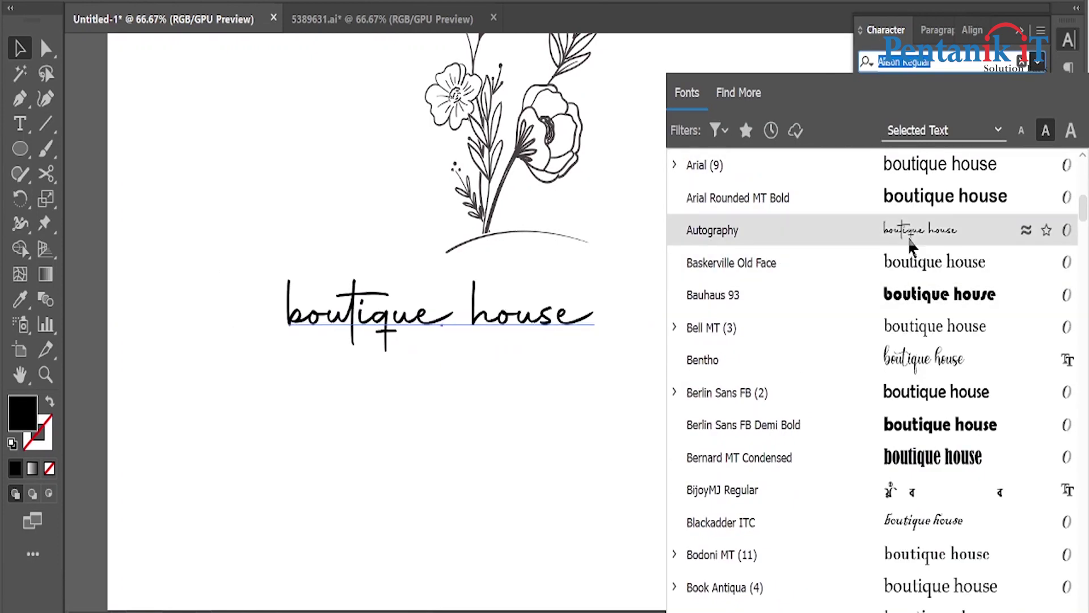
pyautogui.scroll(-5, 930, 363)
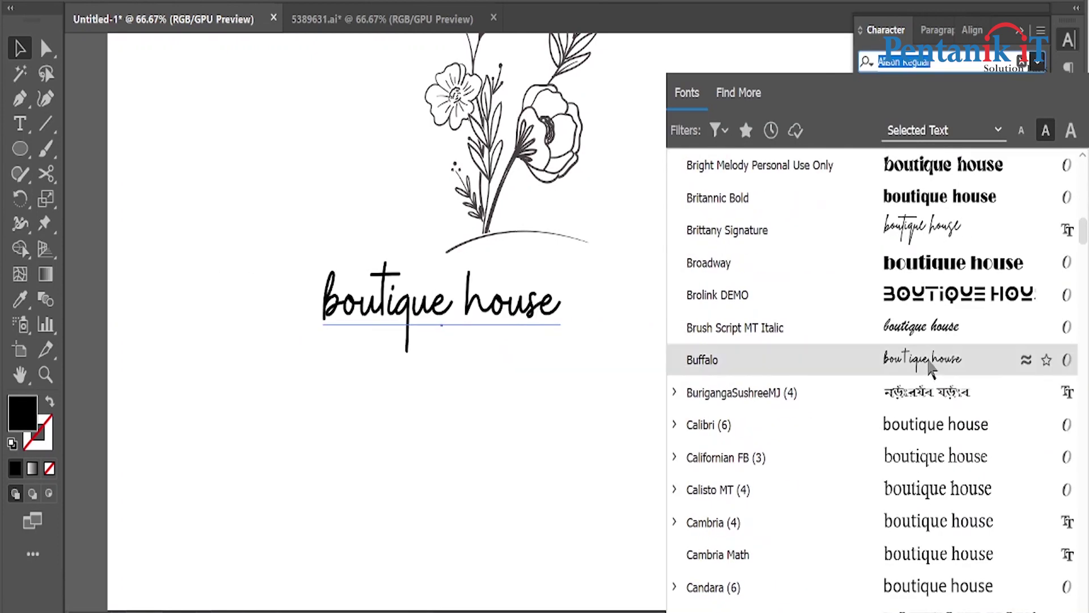
pyautogui.scroll(-5, 928, 365)
pyautogui.scroll(4, 929, 366)
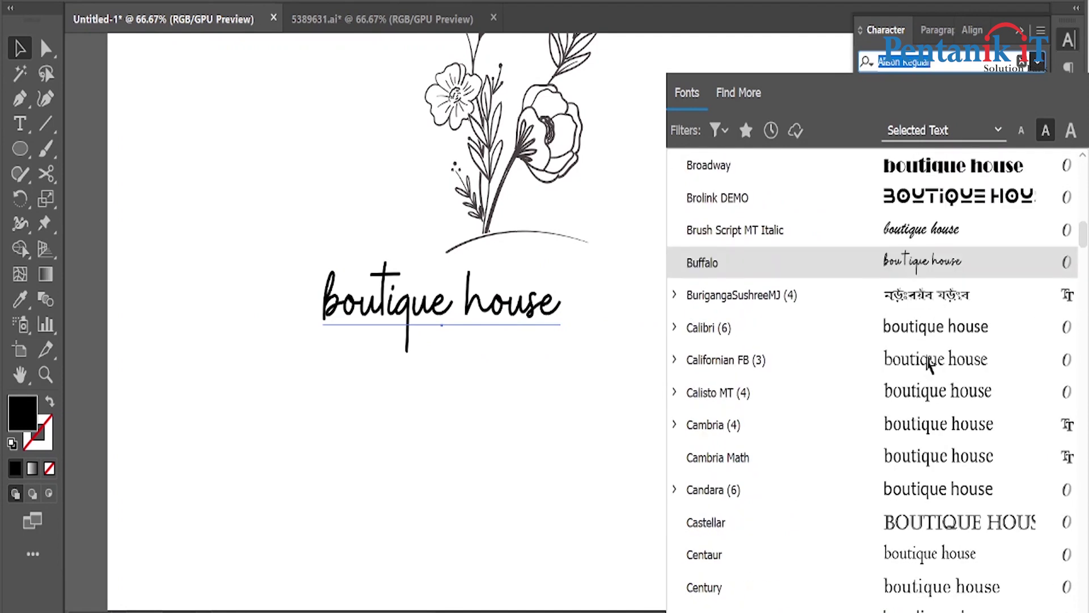
pyautogui.click(926, 273)
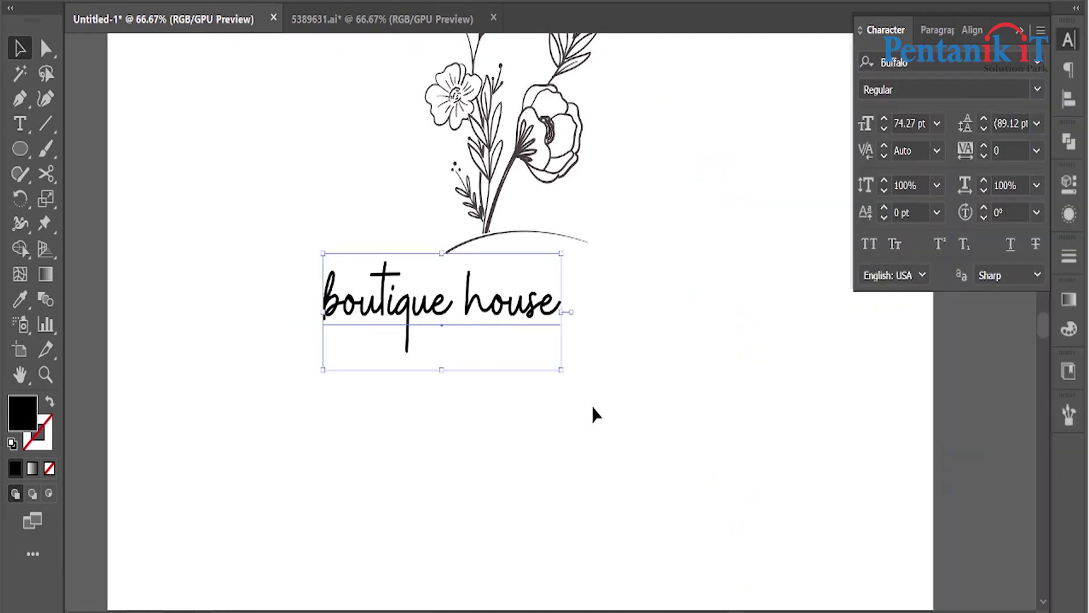
pyautogui.doubleClick(341, 306)
pyautogui.moveTo(340, 300); pyautogui.dragTo(311, 299)
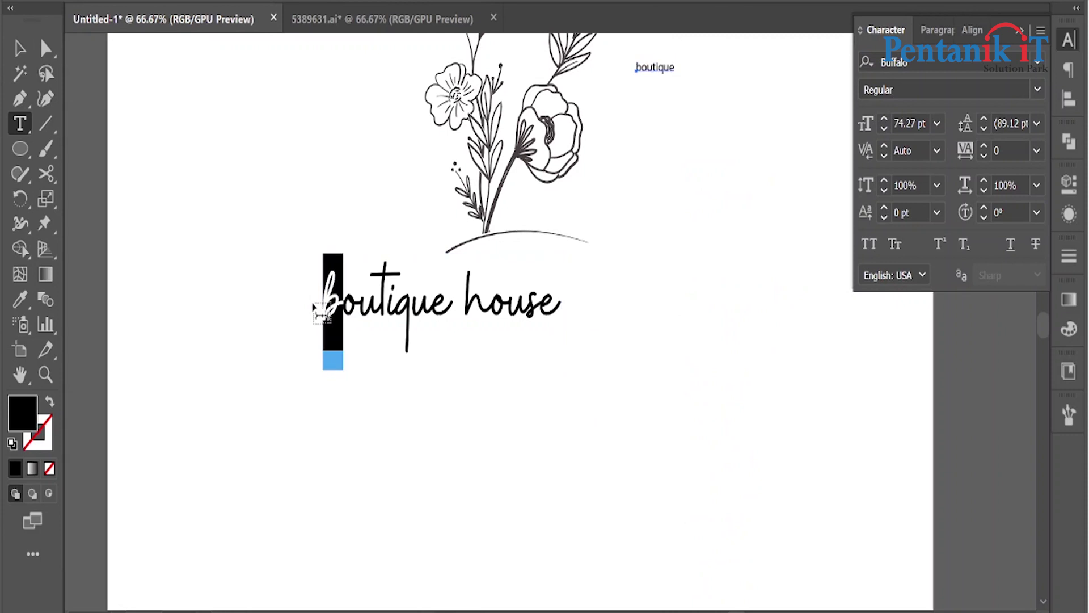
# Capitalise the heading's initials so it reads 'Boutique House'.
pyautogui.write('B')
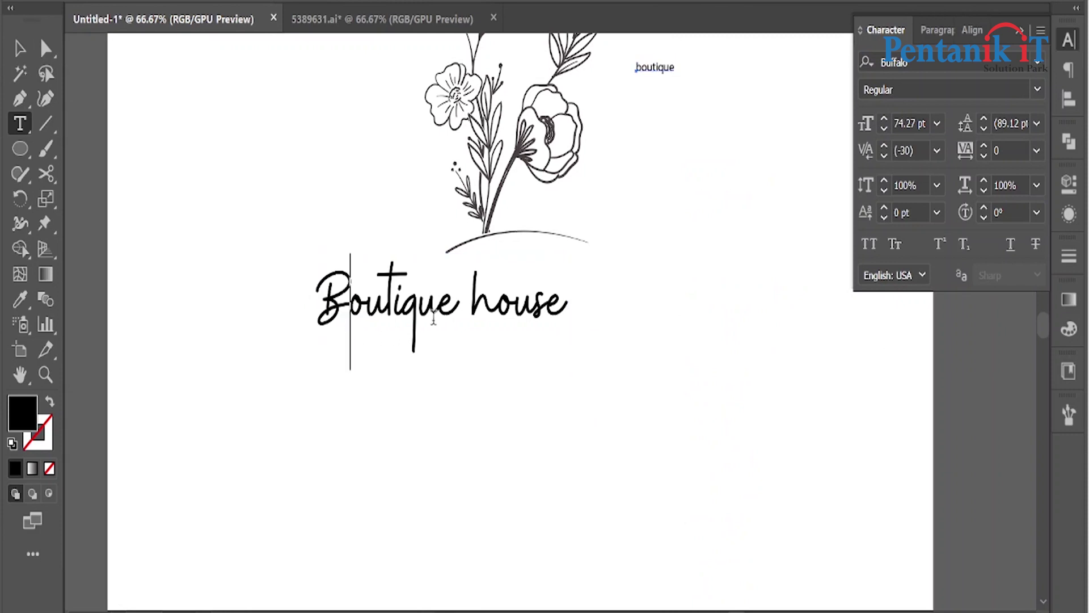
pyautogui.doubleClick(474, 301)
pyautogui.write('House')
pyautogui.moveTo(500, 301); pyautogui.dragTo(474, 306)
pyautogui.press('Right')
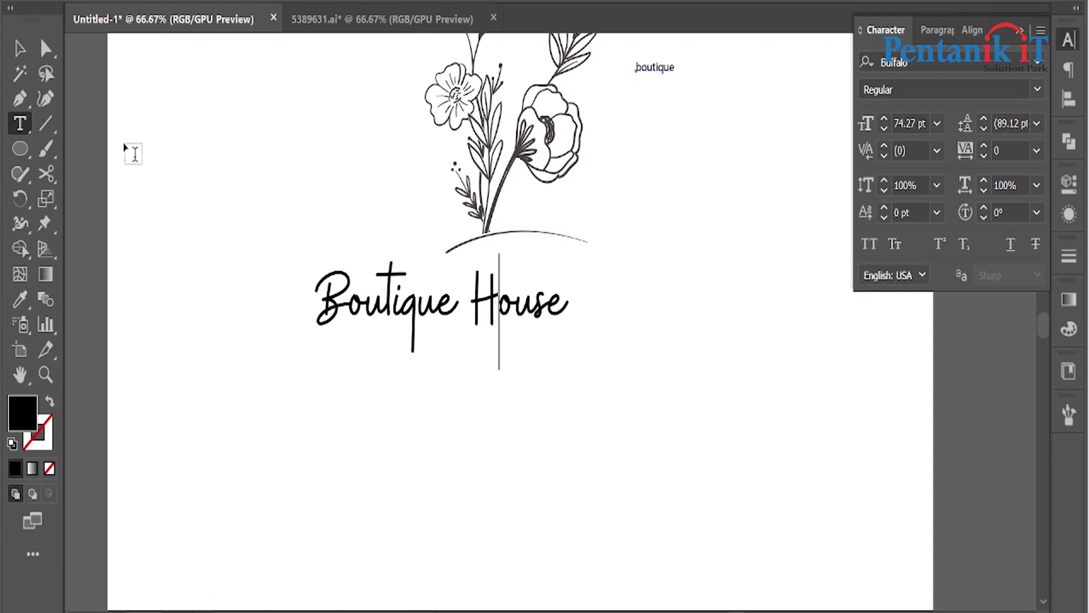
pyautogui.click(20, 48)
# Shift the Boutique House heading sideways to sit centred under the flowers.
pyautogui.hotkey('ctrl', '-')
pyautogui.hotkey('ctrl', '-')
pyautogui.moveTo(466, 387); pyautogui.dragTo(485, 391)
pyautogui.moveTo(543, 267); pyautogui.dragTo(653, 244)
pyautogui.click(475, 401)
pyautogui.moveTo(528, 394)
pyautogui.mouseDown()
pyautogui.moveTo(603, 394)
pyautogui.moveTo(541, 398)
pyautogui.mouseUp()
pyautogui.hotkey('ctrl', '+')
# Shrink the flower bouquet and move the heading up beneath it.
pyautogui.click(500, 286)
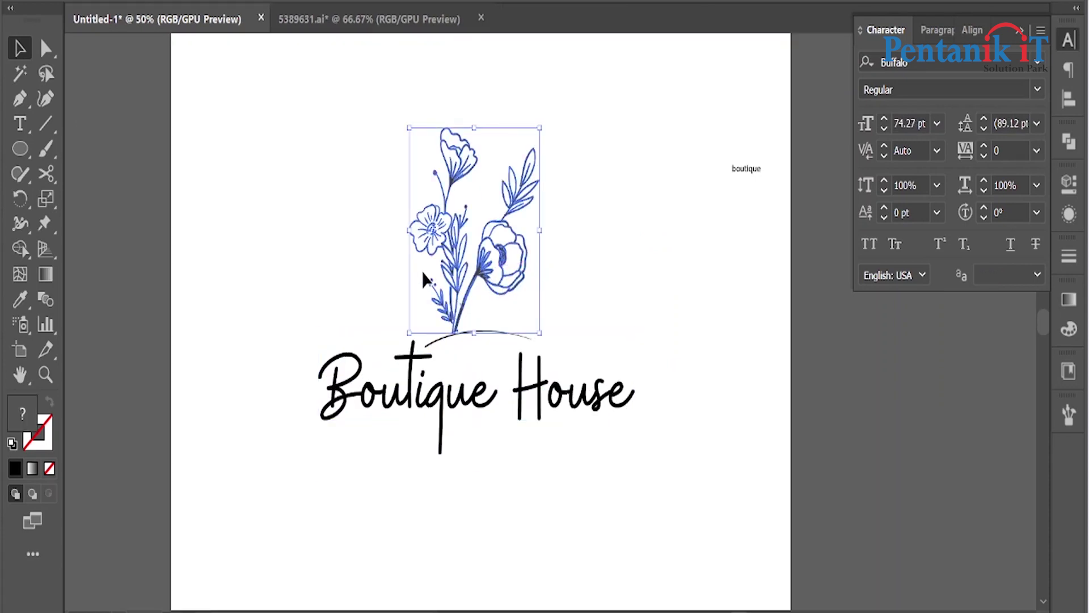
pyautogui.keyDown('shift'); pyautogui.click(452, 418); pyautogui.keyUp('shift')
pyautogui.hotkey('ctrl', 'shift', 'b')
pyautogui.moveTo(461, 129); pyautogui.dragTo(473, 167)
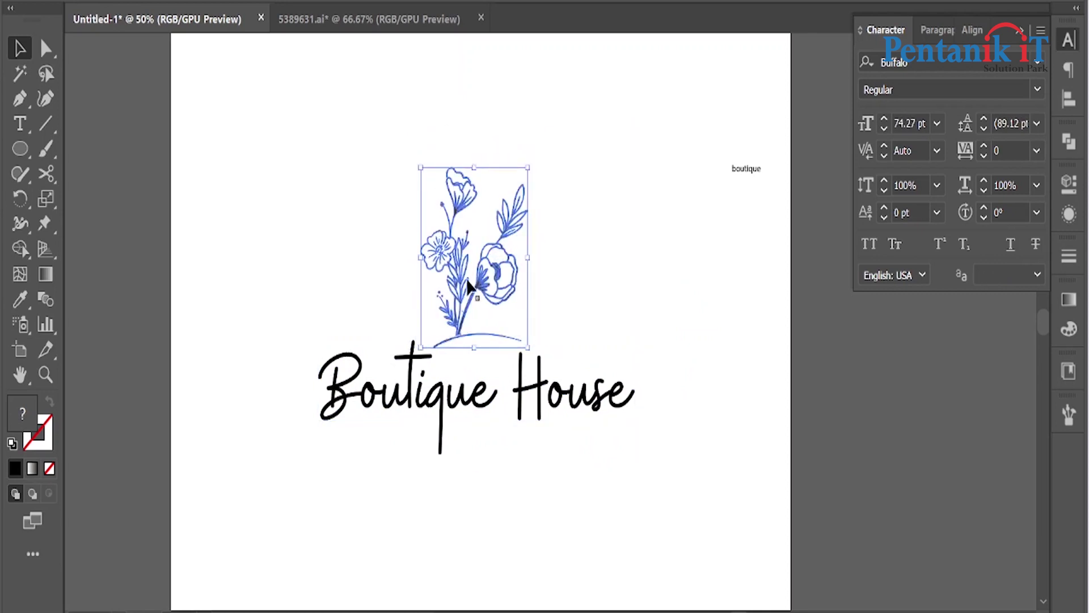
pyautogui.moveTo(461, 310); pyautogui.dragTo(426, 303)
pyautogui.click(546, 284)
pyautogui.click(544, 386)
pyautogui.moveTo(544, 386); pyautogui.dragTo(494, 370)
pyautogui.click(540, 278)
pyautogui.scroll(-1, 560, 311)
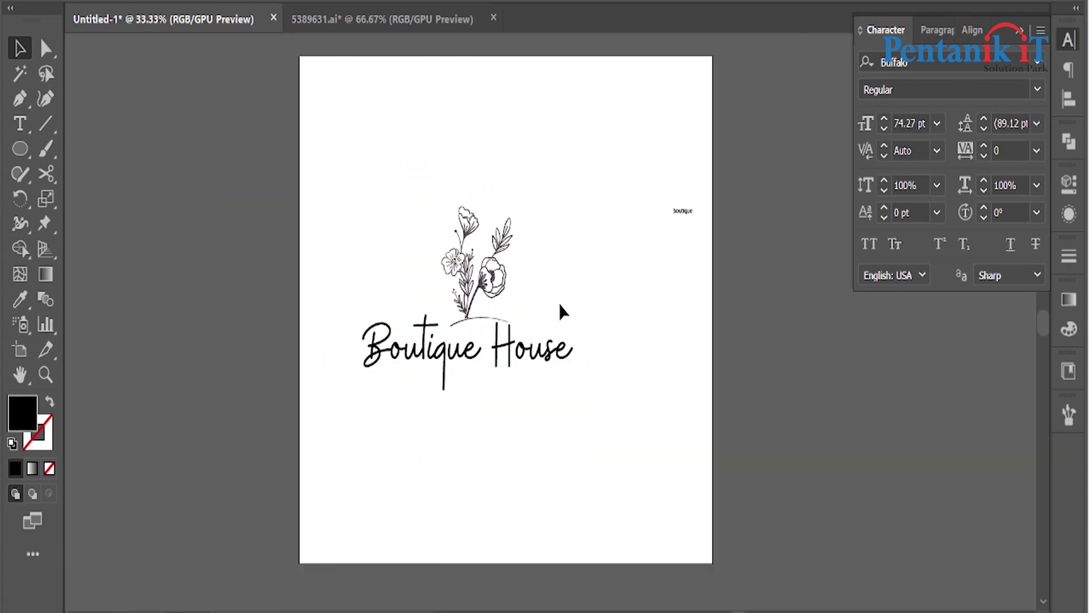
# Delete the stray small 'boutique' text and move the logo toward the page centre.
pyautogui.click(478, 352)
pyautogui.click(683, 210)
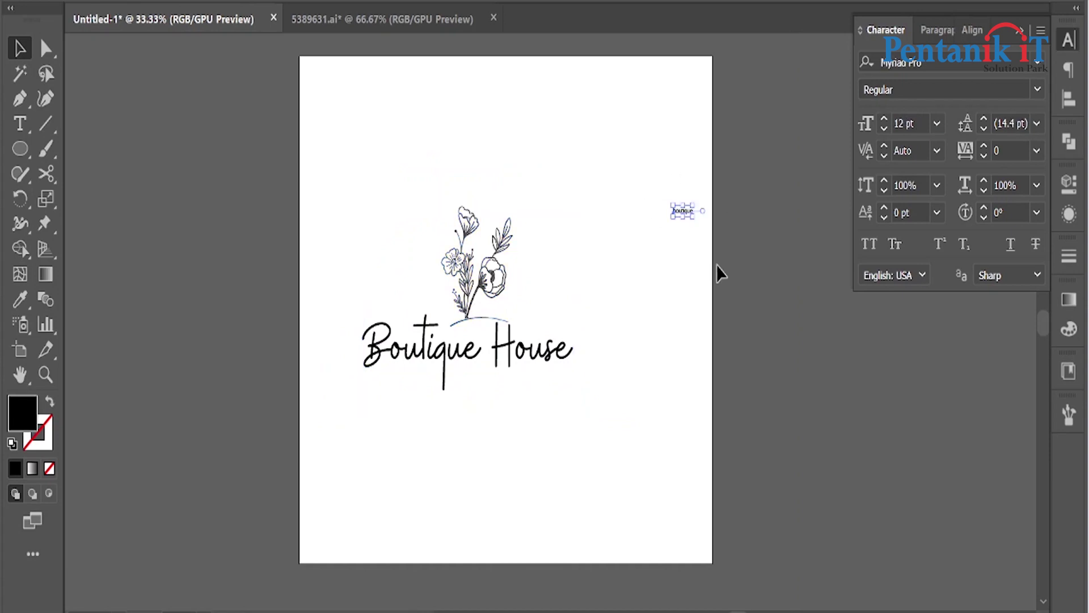
pyautogui.press('Delete')
pyautogui.moveTo(527, 364); pyautogui.dragTo(564, 384)
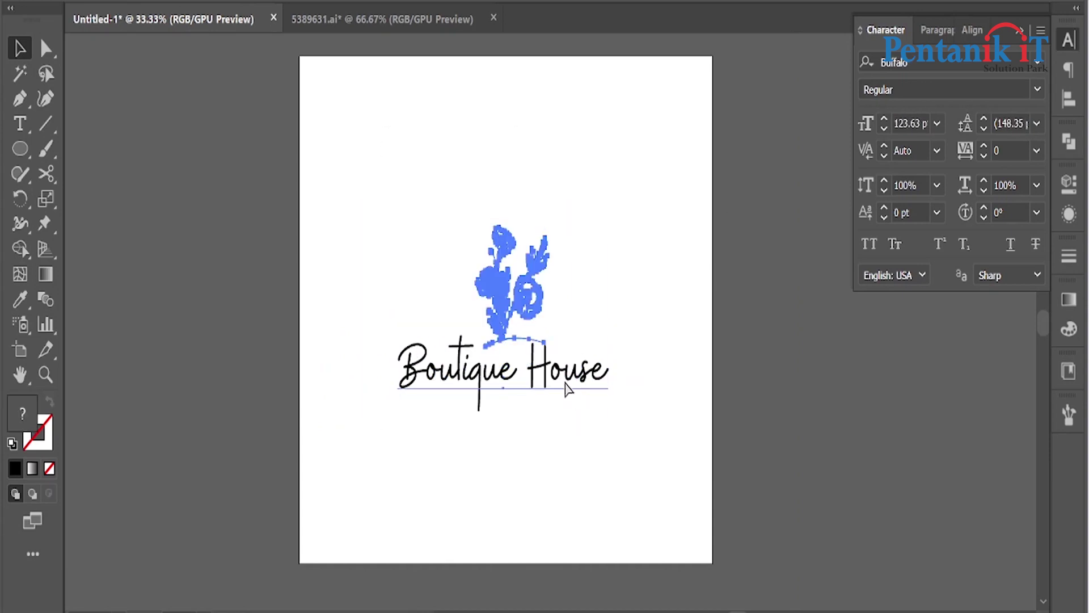
pyautogui.click(974, 31)
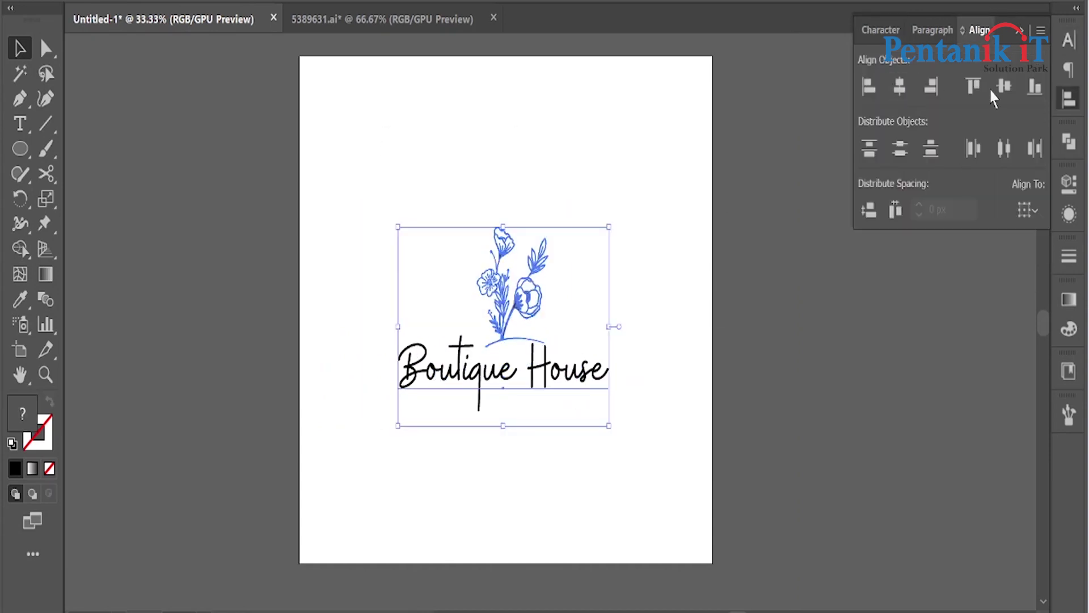
pyautogui.click(758, 356)
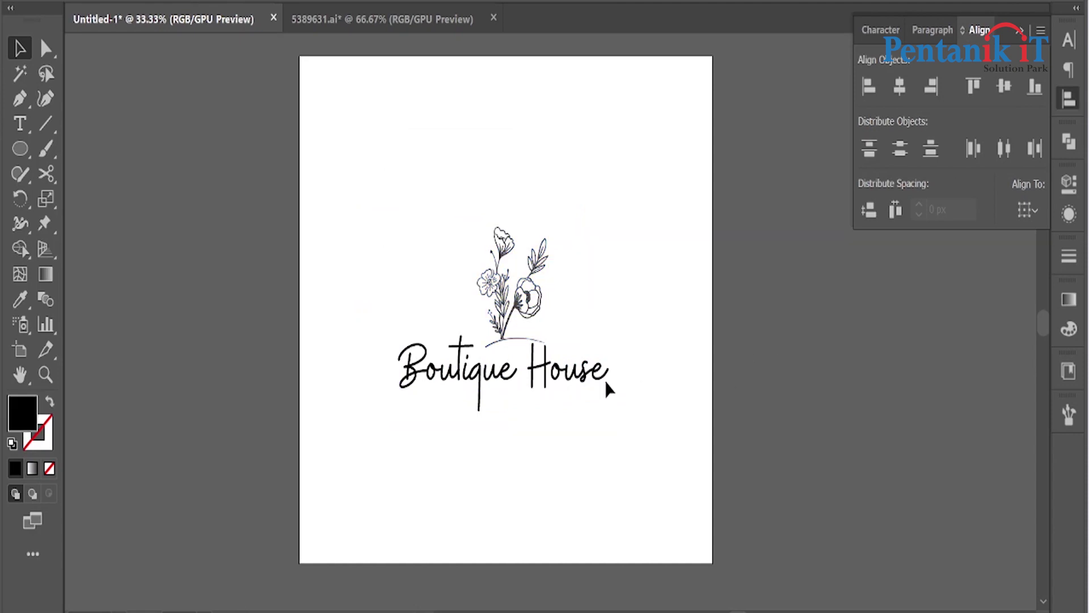
pyautogui.scroll(1, 553, 378)
pyautogui.doubleClick(559, 378)
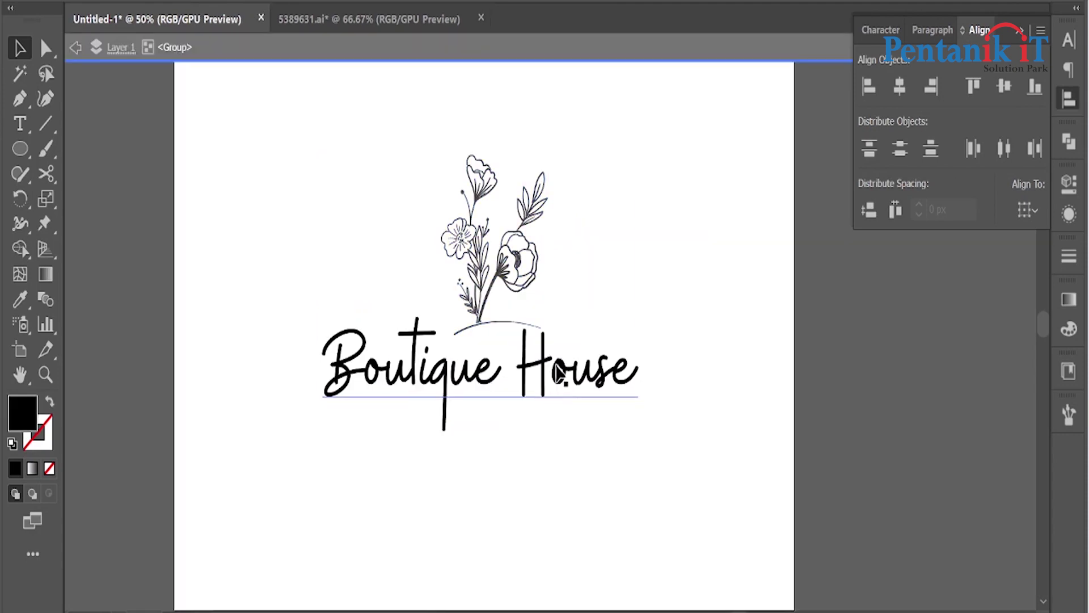
# Resize the bouquet to about 198 × 249 px and settle the heading directly beneath it.
pyautogui.moveTo(568, 381); pyautogui.dragTo(567, 440)
pyautogui.moveTo(596, 363); pyautogui.dragTo(555, 267)
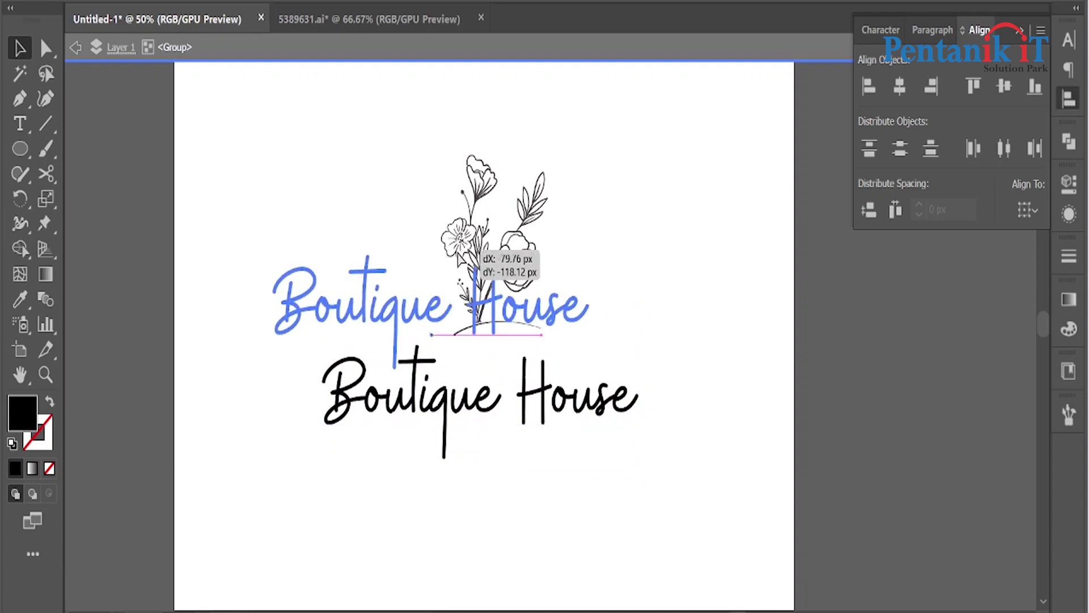
pyautogui.hotkey('ctrl', 'z')
pyautogui.moveTo(485, 322); pyautogui.dragTo(451, 312)
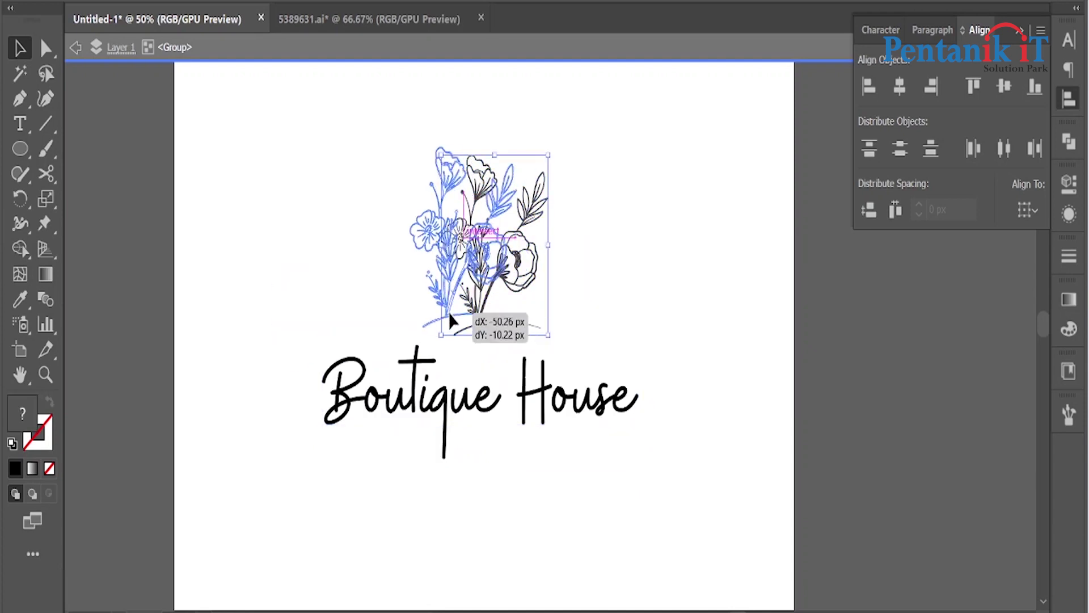
pyautogui.moveTo(464, 148); pyautogui.dragTo(465, 162)
pyautogui.moveTo(523, 247); pyautogui.dragTo(531, 247)
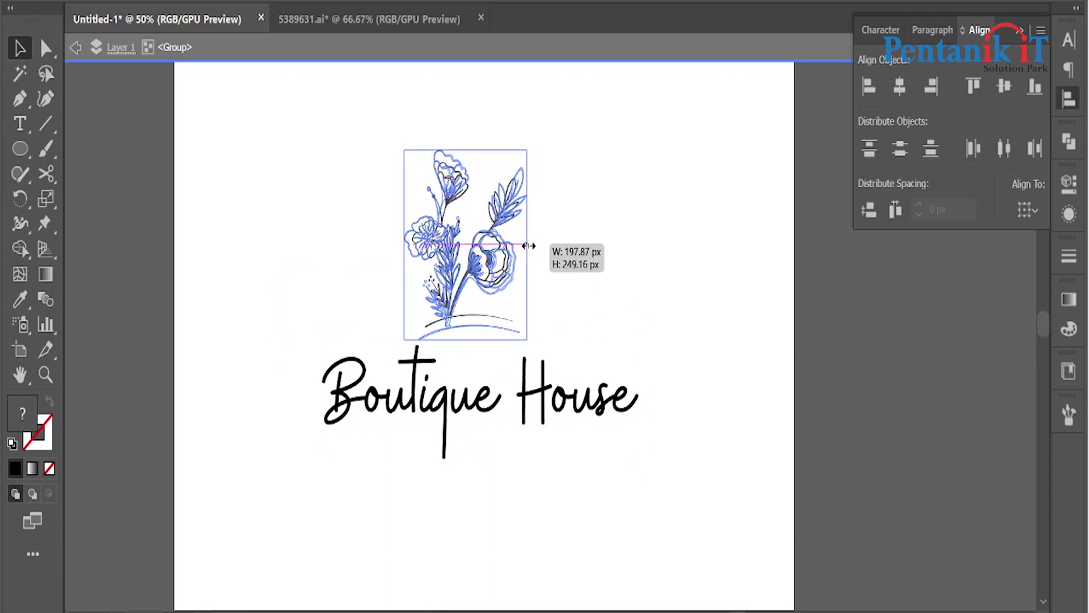
pyautogui.moveTo(596, 397); pyautogui.dragTo(596, 407)
pyautogui.doubleClick(615, 261)
pyautogui.hotkey('ctrl', '-')
pyautogui.scroll(1, 437, 404)
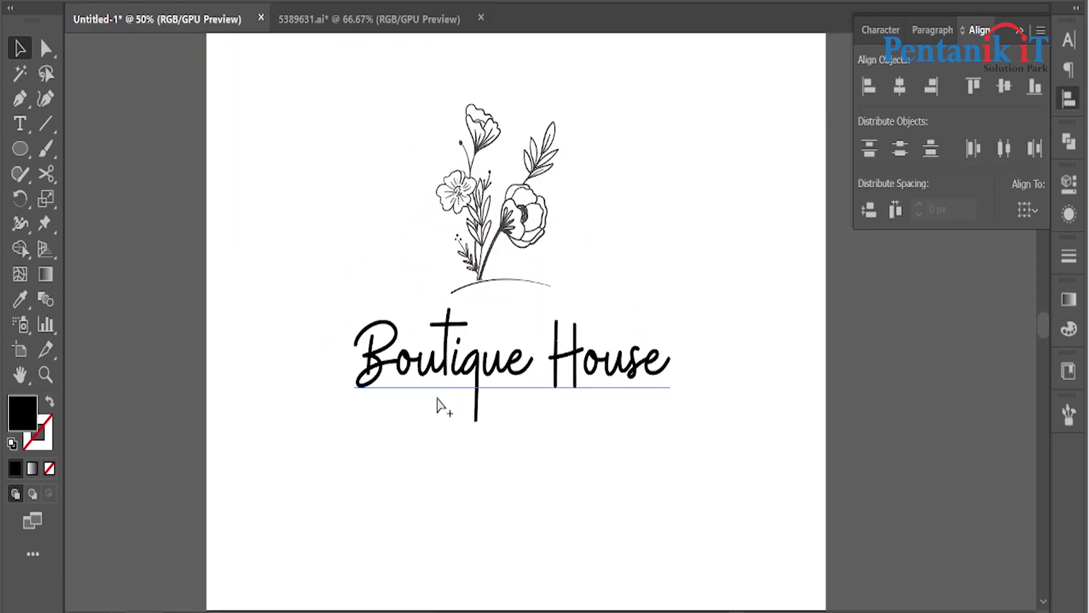
# Enter the grouped heading and select the word 'House' with the Type tool.
pyautogui.doubleClick(535, 363)
pyautogui.click(556, 372)
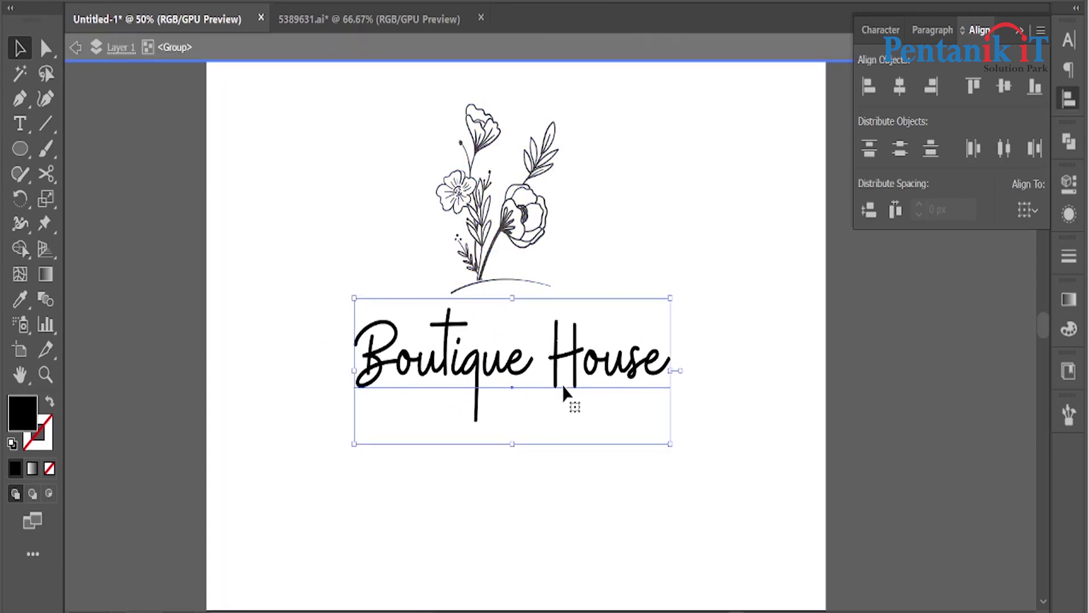
pyautogui.press('t')
pyautogui.moveTo(547, 356); pyautogui.dragTo(701, 349)
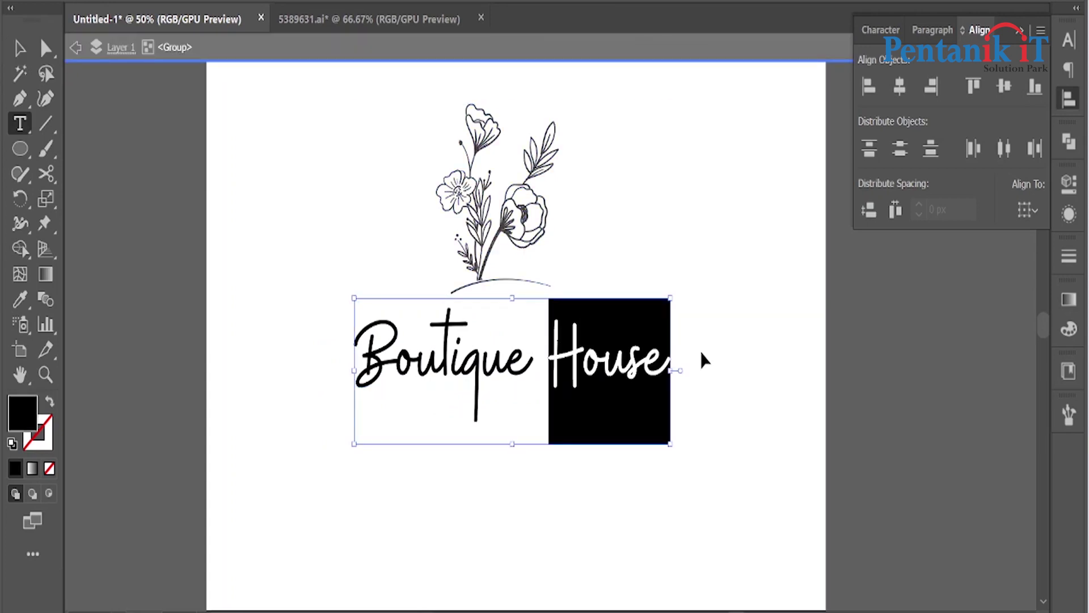
# Delete 'House' from the heading and enlarge 'Boutique' around its centre.
pyautogui.press('BackSpace')
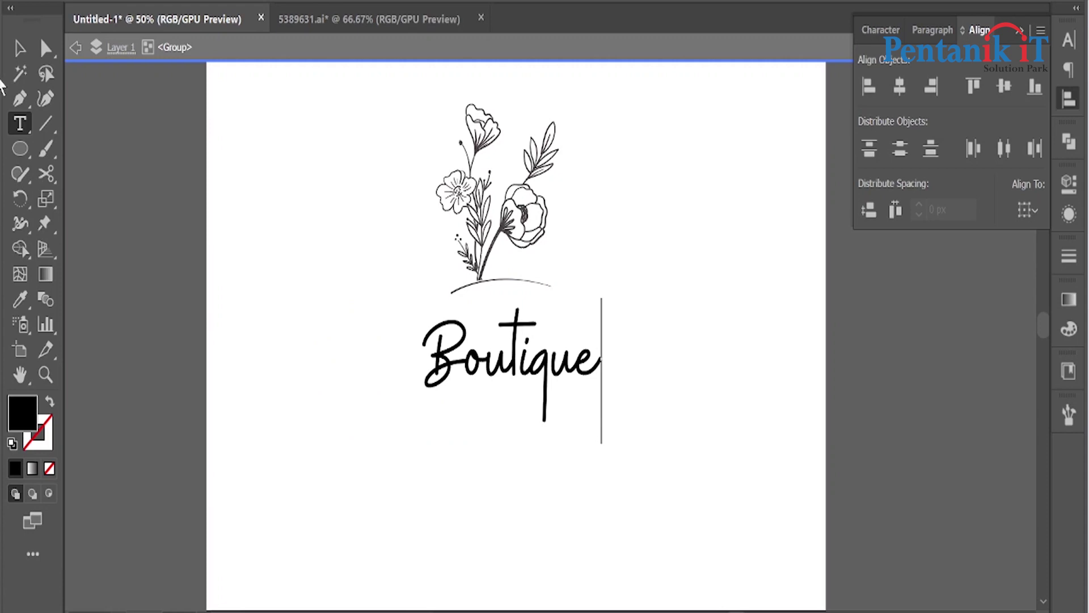
pyautogui.click(19, 50)
pyautogui.moveTo(604, 371); pyautogui.dragTo(625, 373)
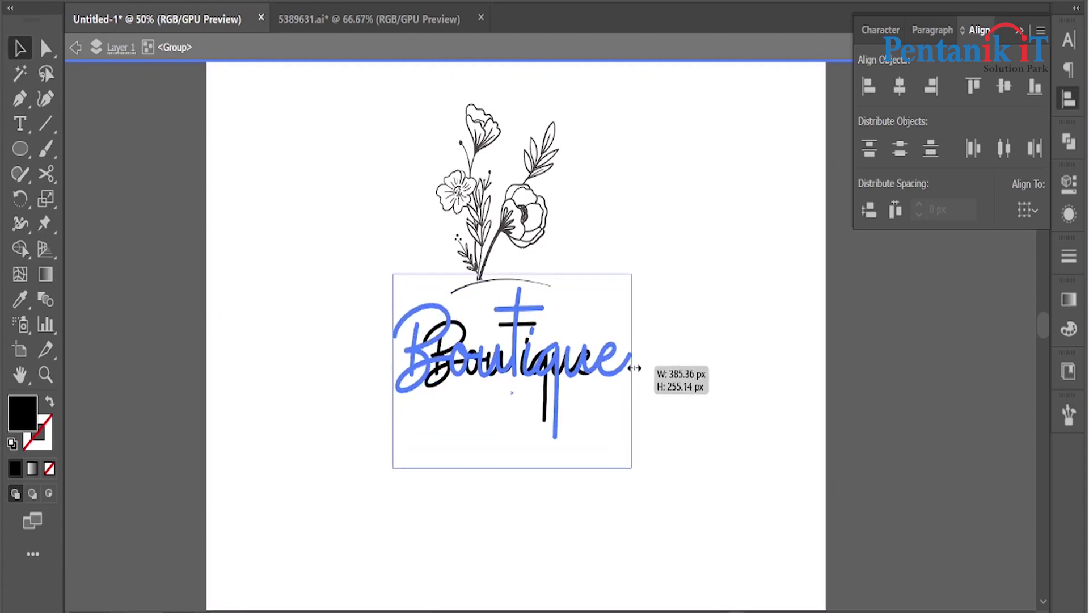
pyautogui.click(722, 187)
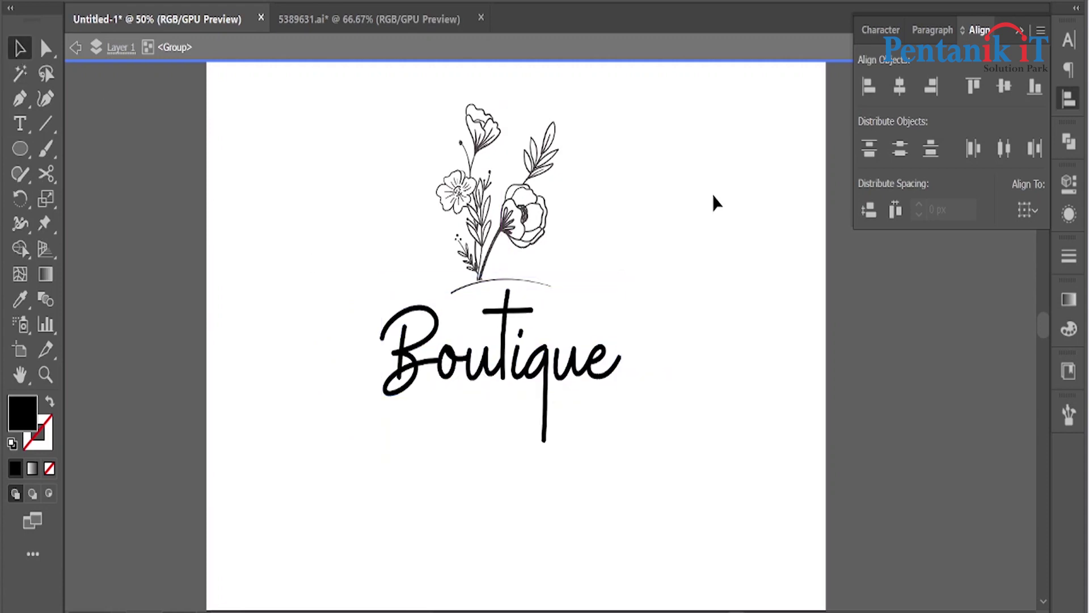
# Paste 'House' as separate text and place it below Boutique.
pyautogui.doubleClick(687, 272)
pyautogui.hotkey('ctrl', 'v')
pyautogui.moveTo(561, 317); pyautogui.dragTo(523, 458)
pyautogui.click(880, 30)
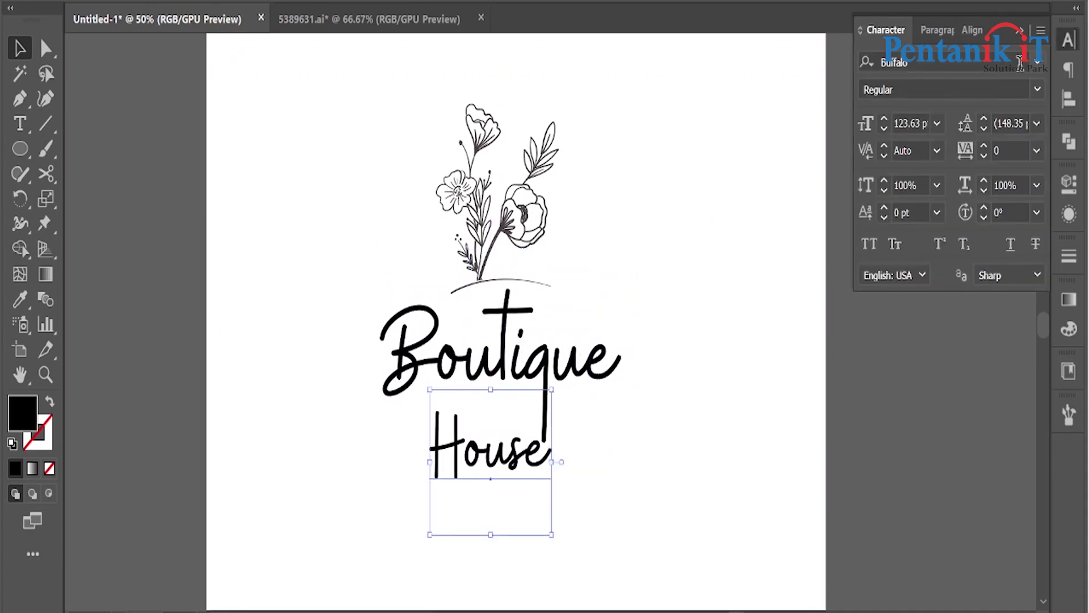
# Make House all caps in Agenor Neue Regular and scale it down small.
pyautogui.click(1038, 61)
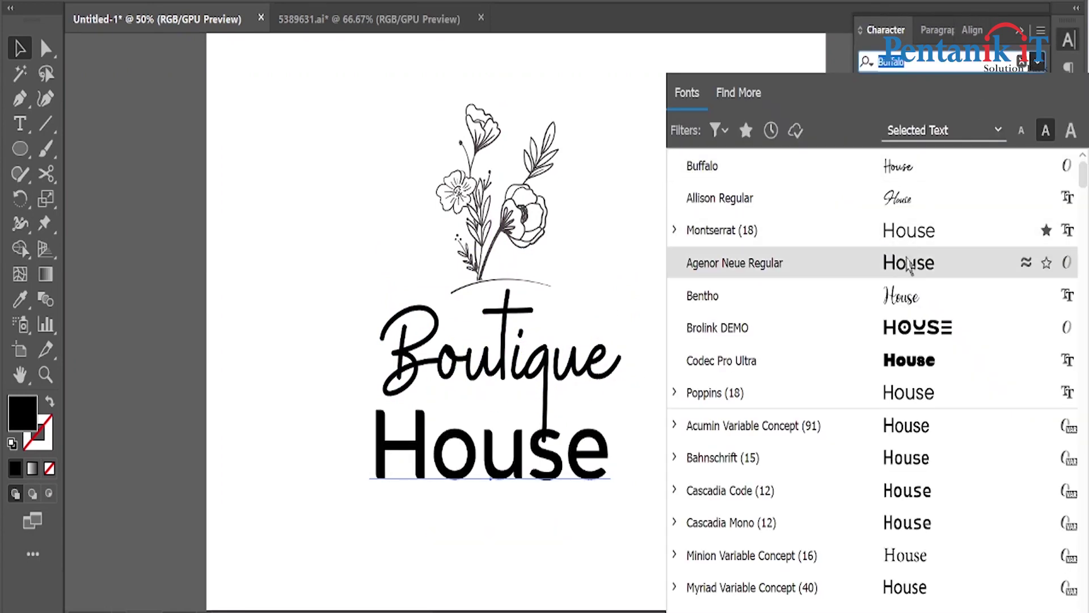
pyautogui.click(908, 264)
pyautogui.click(870, 244)
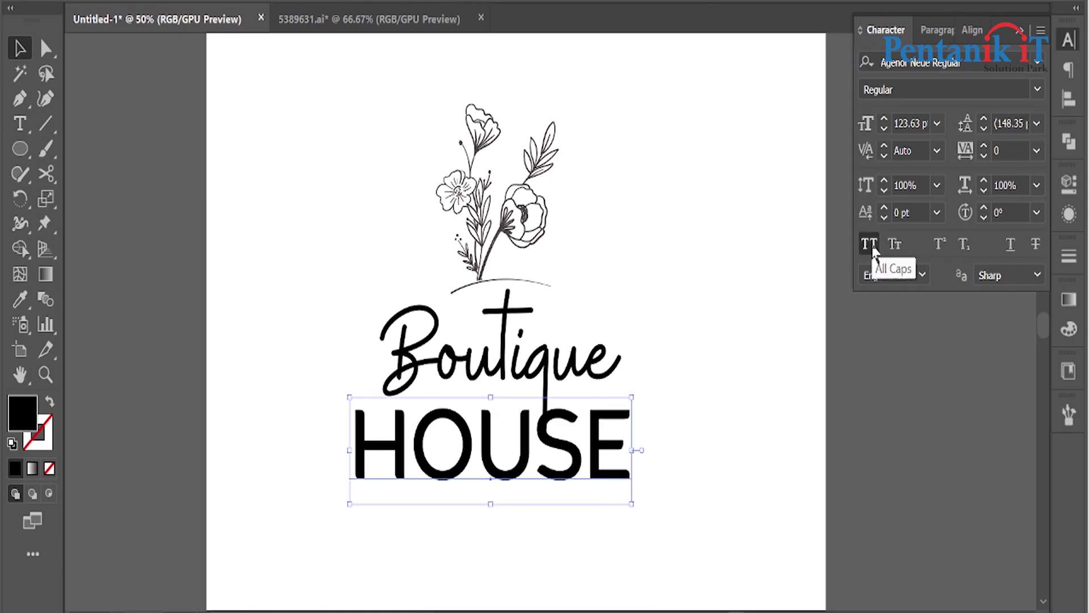
pyautogui.moveTo(634, 448)
pyautogui.mouseDown()
pyautogui.moveTo(408, 451)
pyautogui.moveTo(446, 431)
pyautogui.mouseUp()
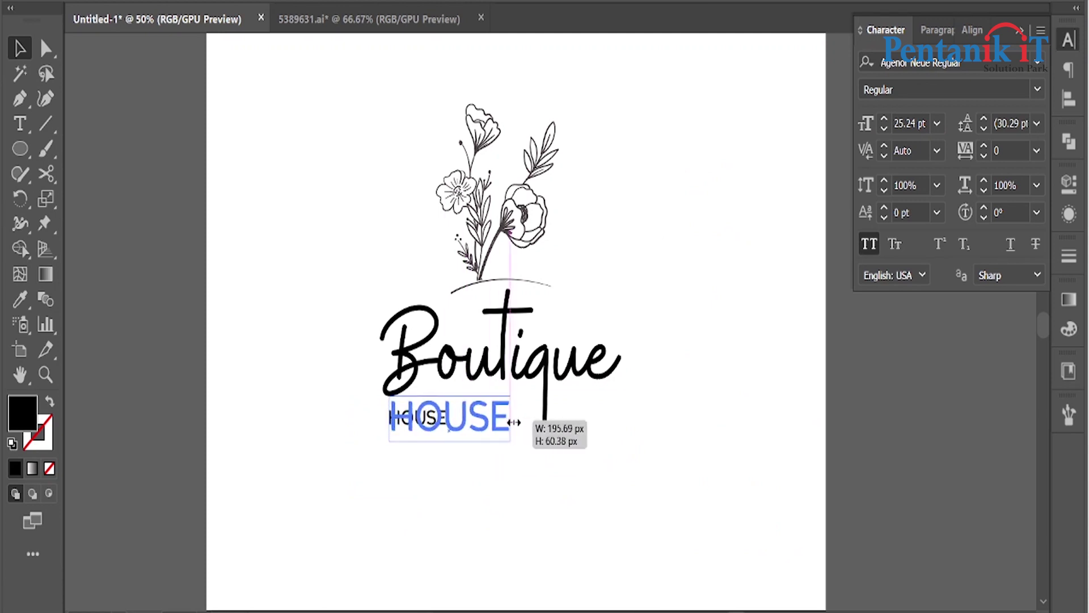
pyautogui.moveTo(448, 421); pyautogui.dragTo(511, 437)
pyautogui.hotkey('ctrl', 'z')
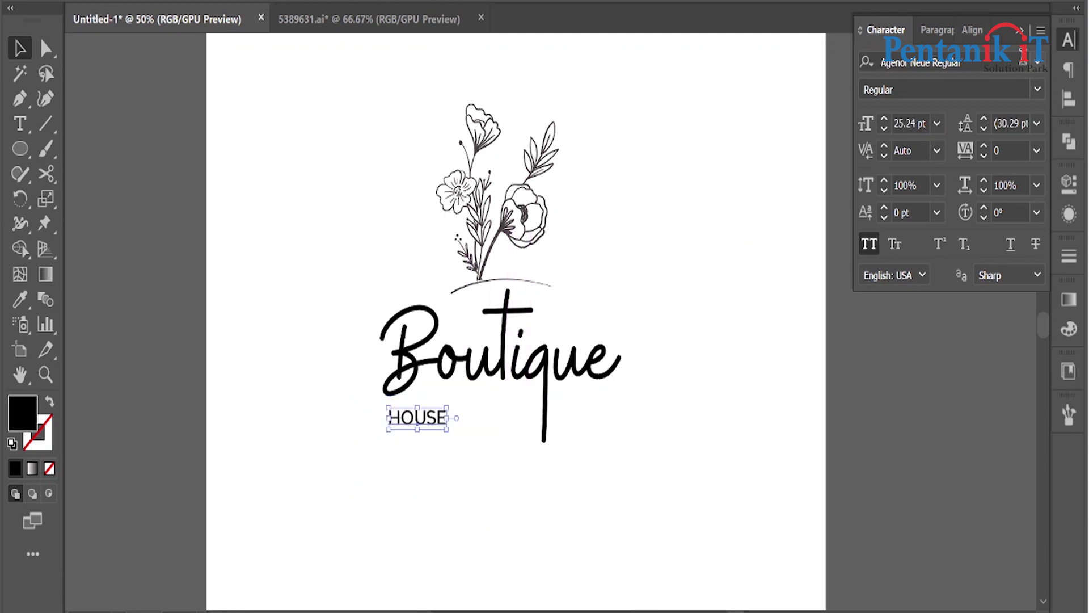
# Switch HOUSE to Montserrat and nudge it into place below Boutique.
pyautogui.click(1039, 62)
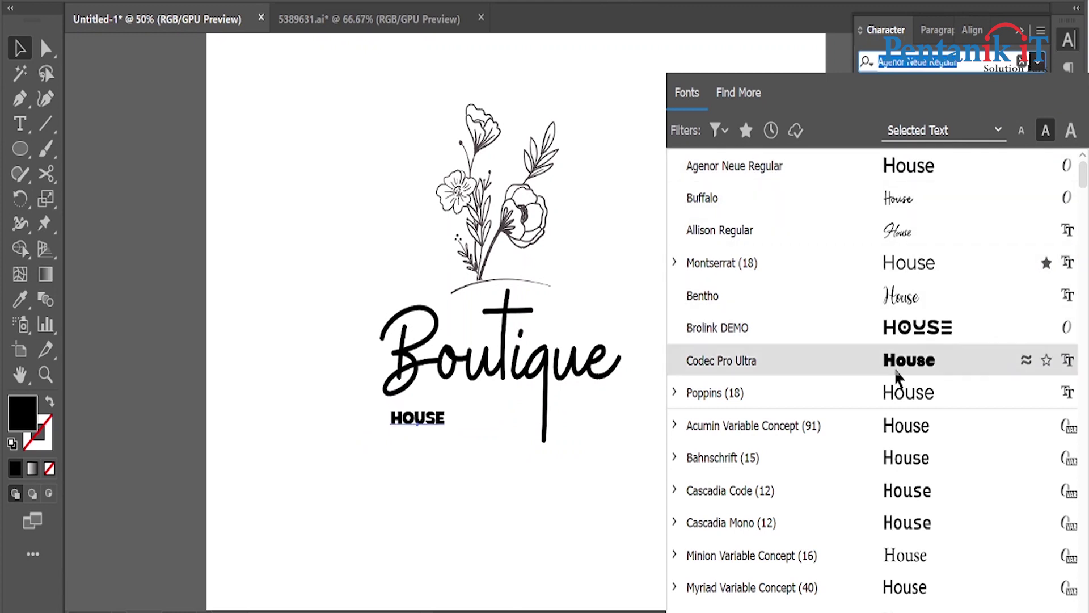
pyautogui.click(900, 273)
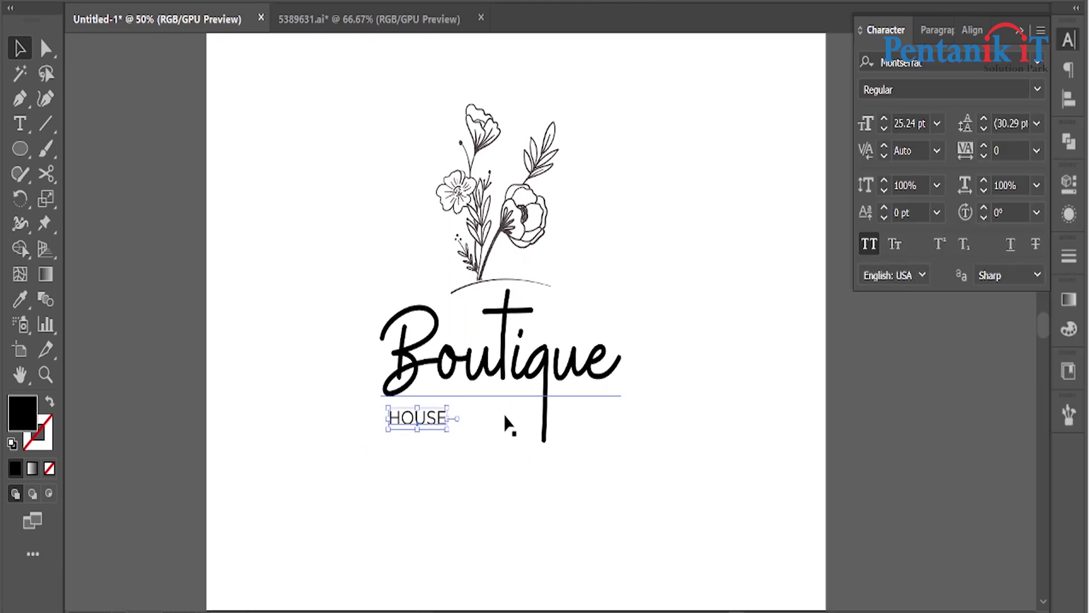
pyautogui.scroll(1, 483, 416)
pyautogui.scroll(1, 442, 417)
pyautogui.moveTo(436, 421); pyautogui.dragTo(443, 414)
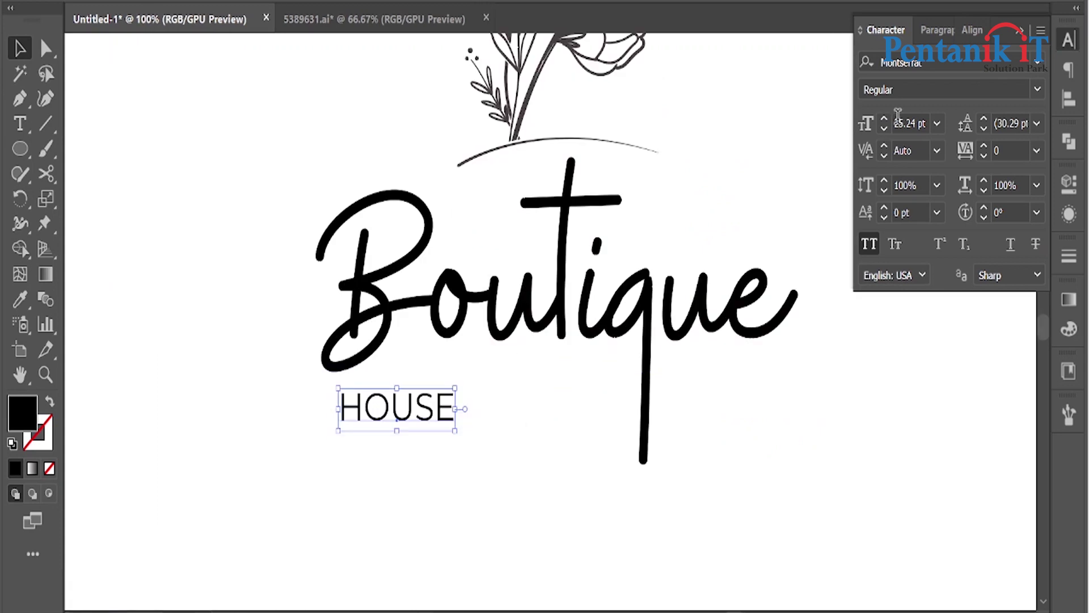
# Set HOUSE tracking to 500 and spread it under Boutique.
pyautogui.click(1037, 150)
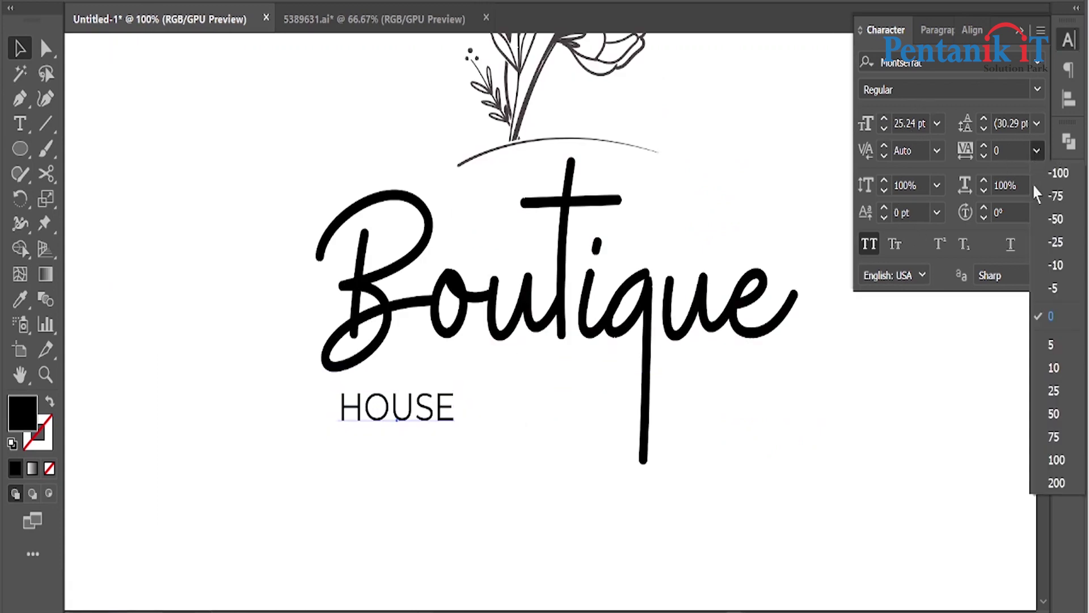
pyautogui.click(1054, 483)
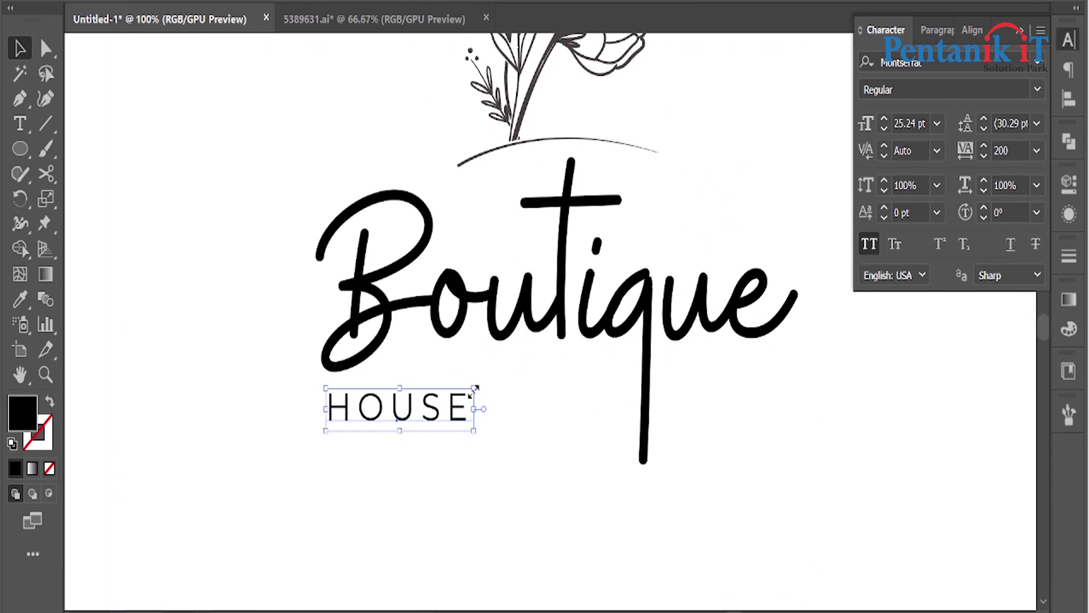
pyautogui.doubleClick(1019, 146)
pyautogui.write('5')
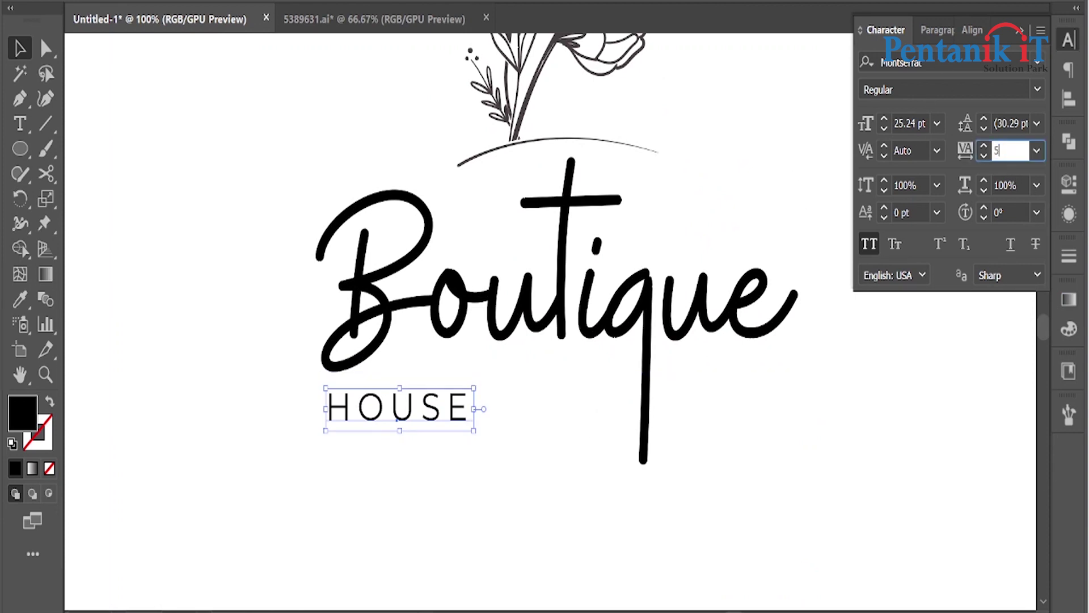
pyautogui.write('00')
pyautogui.press('Return')
pyautogui.moveTo(432, 408); pyautogui.dragTo(449, 408)
pyautogui.moveTo(517, 409); pyautogui.dragTo(664, 410)
# Set the HOUSE font size to 35 pt.
pyautogui.click(489, 404)
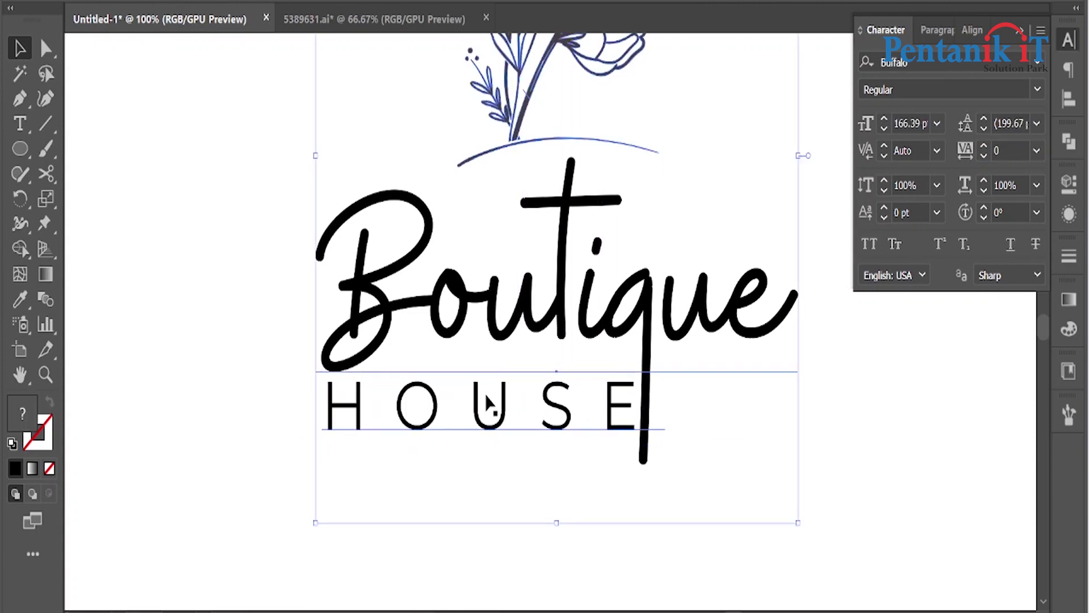
pyautogui.click(495, 525)
pyautogui.click(495, 436)
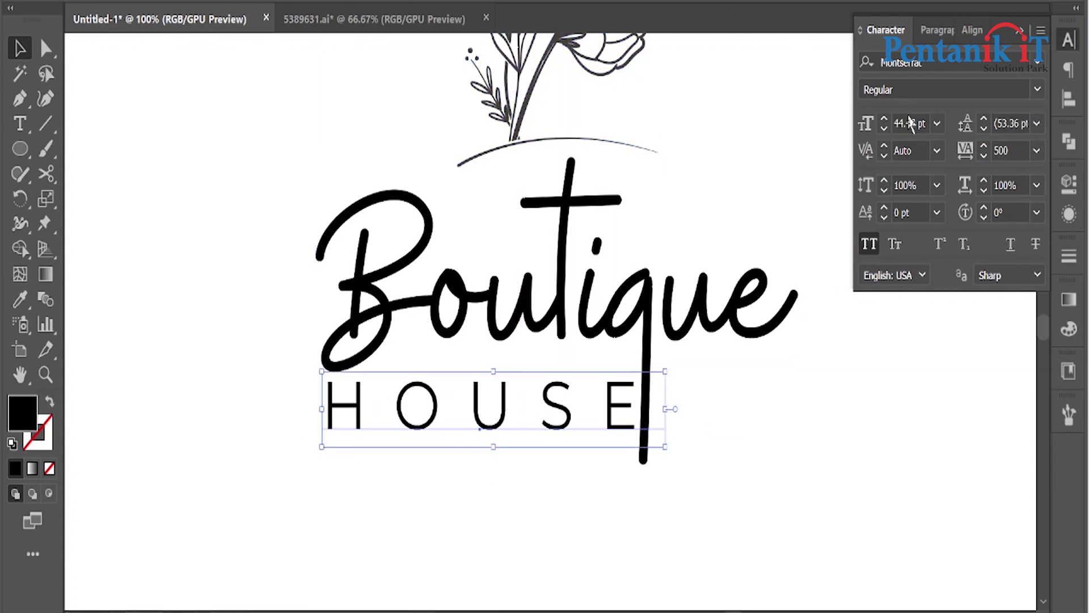
pyautogui.doubleClick(908, 121)
pyautogui.write('35pt')
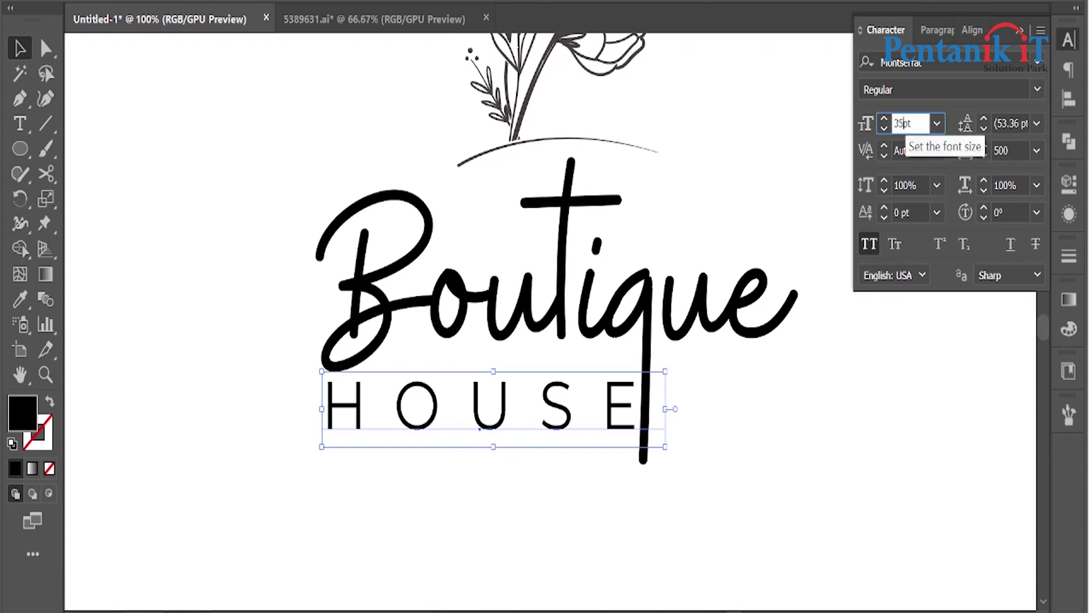
pyautogui.press('Return')
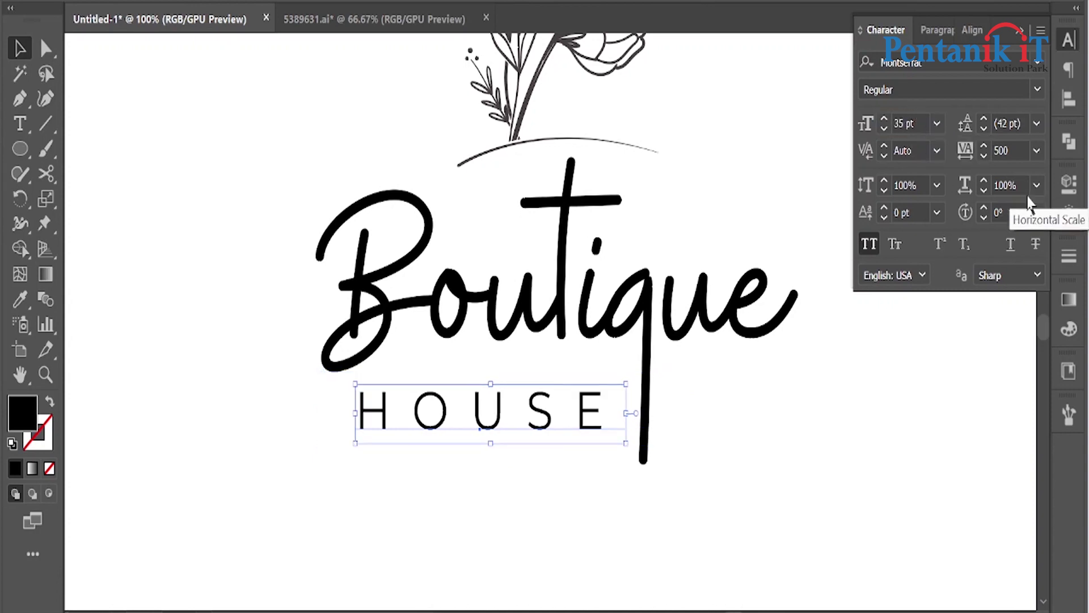
# Raise HOUSE tracking to 800 and align it under Boutique's left edge.
pyautogui.click(1004, 150)
pyautogui.scroll(15, 1021, 148)
pyautogui.scroll(6, 1021, 147)
pyautogui.scroll(6, 1021, 146)
pyautogui.scroll(7, 1021, 146)
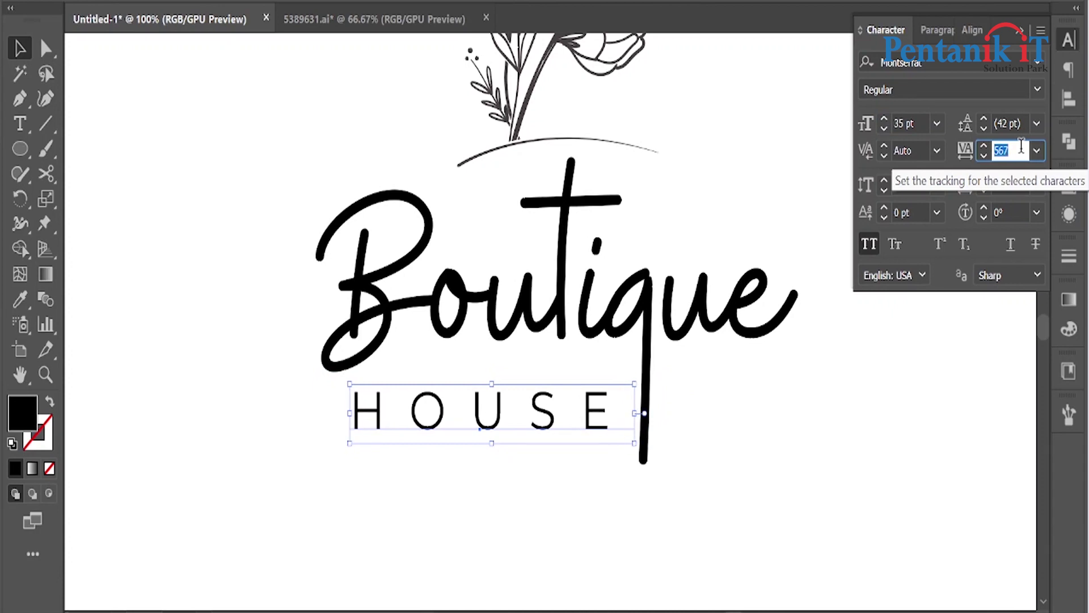
pyautogui.write('800')
pyautogui.press('Return')
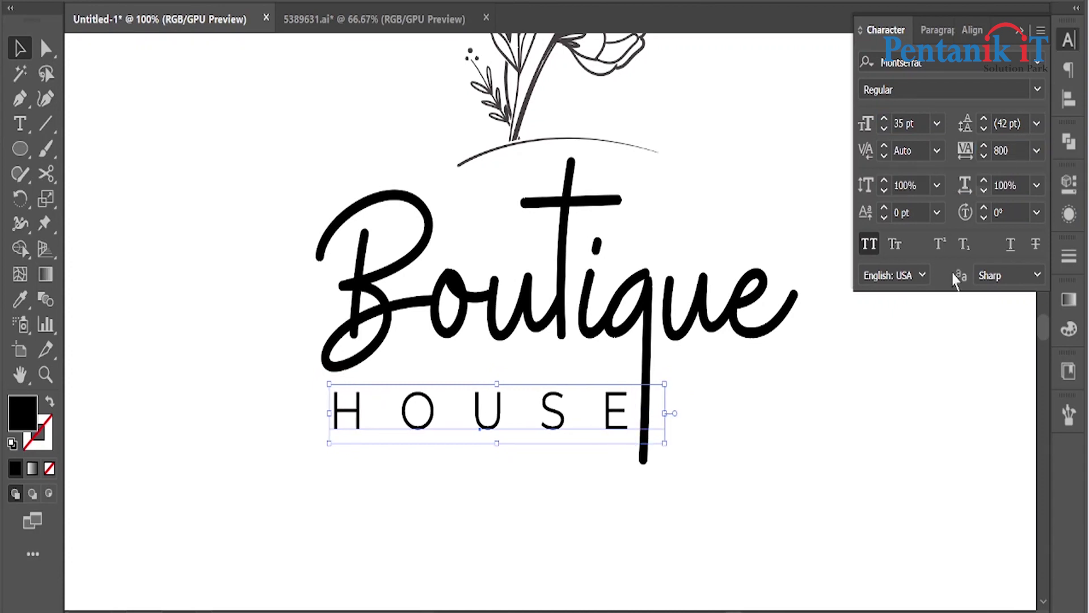
pyautogui.moveTo(615, 423); pyautogui.dragTo(613, 422)
pyautogui.hotkey('ctrl', 'a')
pyautogui.hotkey('ctrl', '-')
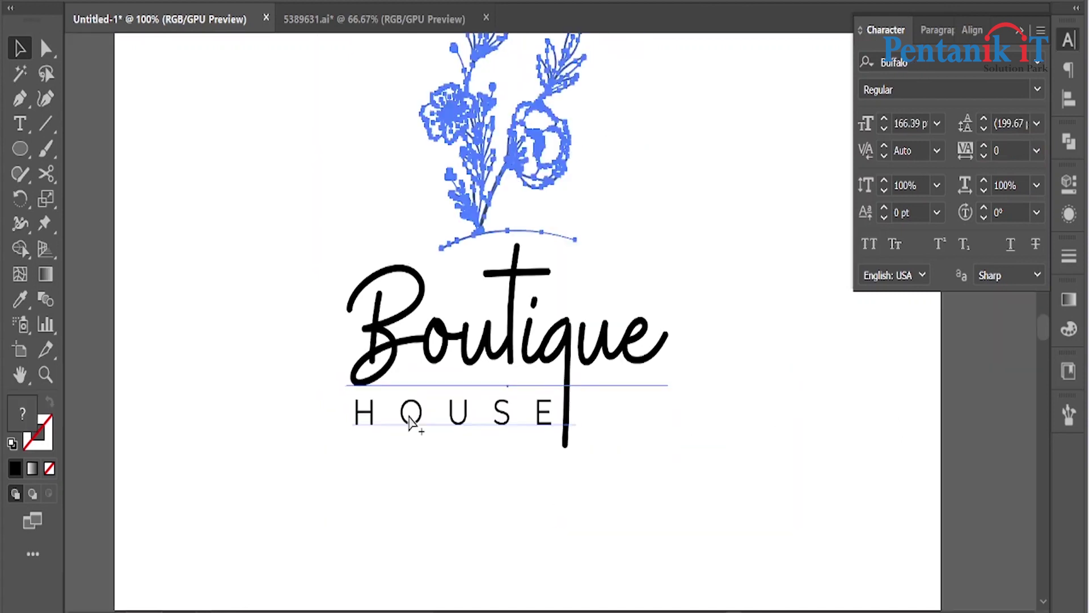
pyautogui.hotkey('ctrl', '-')
pyautogui.hotkey('ctrl', '-')
pyautogui.hotkey('ctrl', '-')
pyautogui.click(299, 410)
pyautogui.hotkey('ctrl', '+')
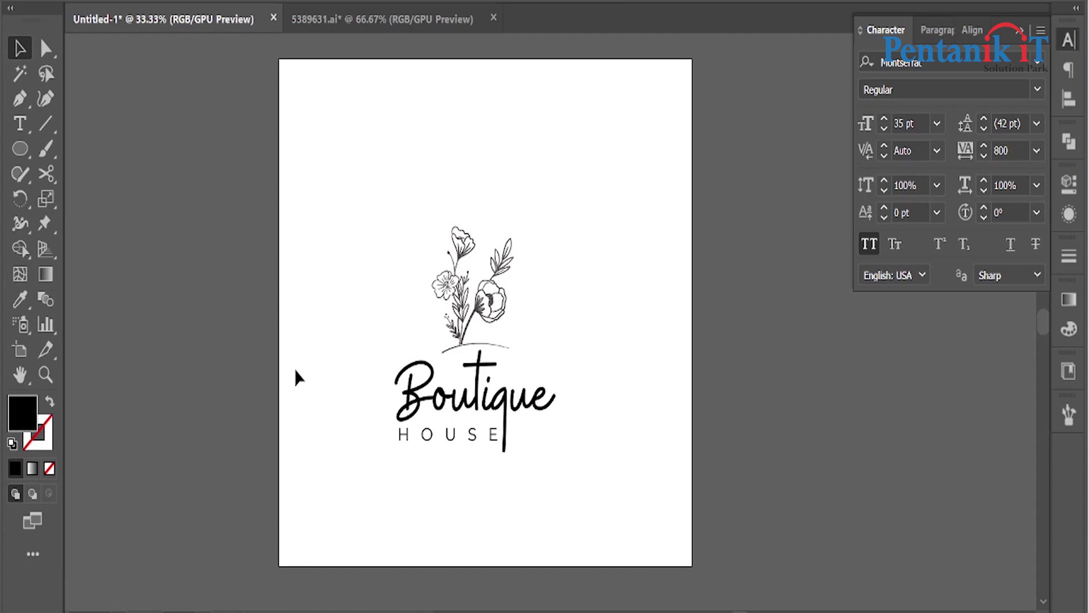
# Select the whole Boutique House logo and drag it higher on the artboard.
pyautogui.scroll(-1, 288, 255)
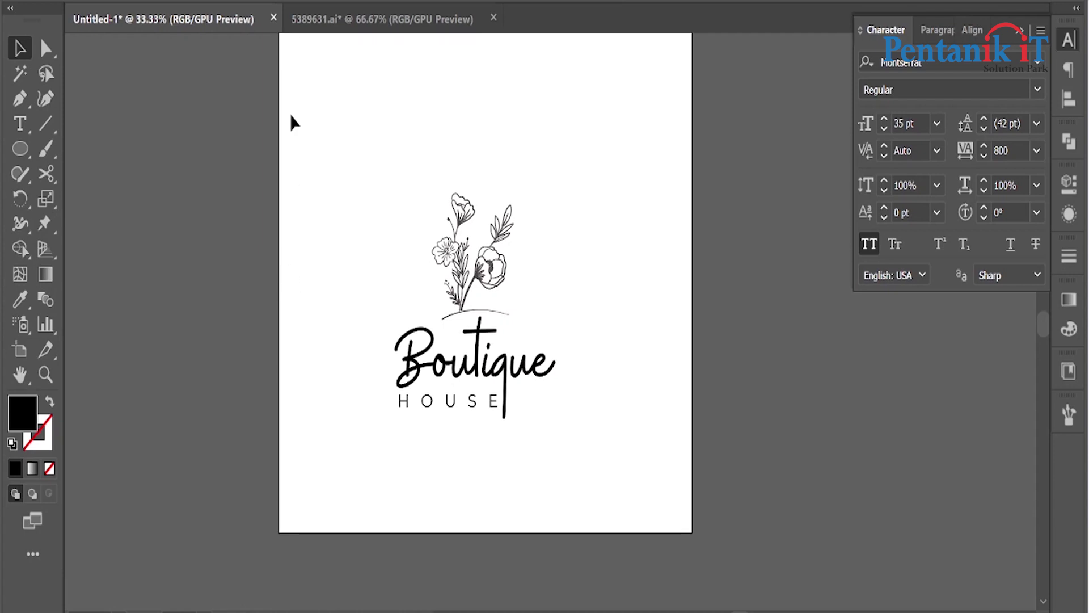
pyautogui.moveTo(292, 122); pyautogui.dragTo(518, 426)
pyautogui.moveTo(498, 375); pyautogui.dragTo(508, 322)
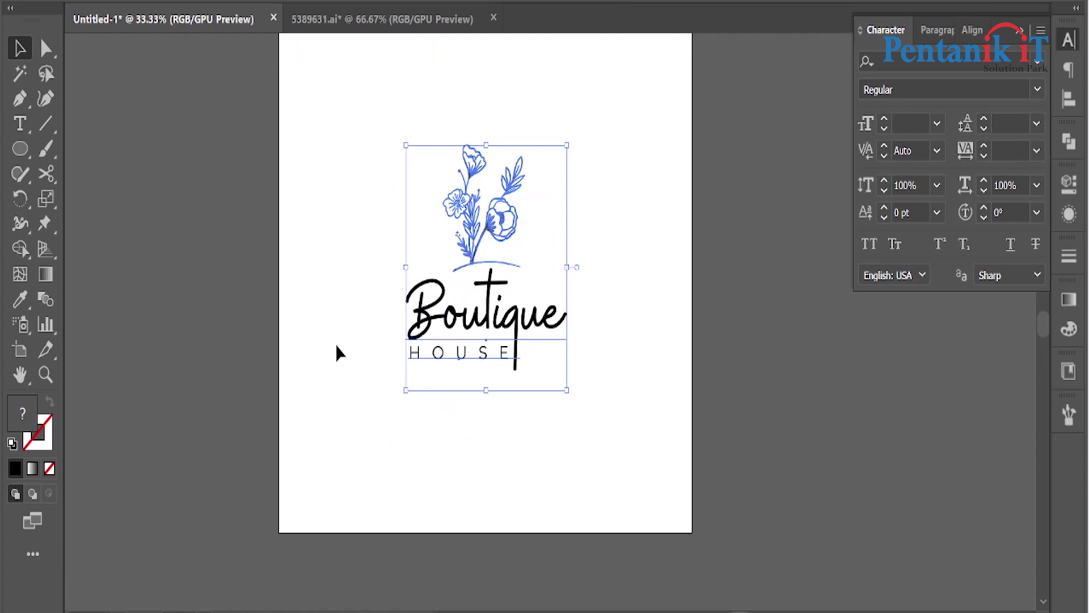
pyautogui.click(335, 344)
pyautogui.scroll(1, 335, 344)
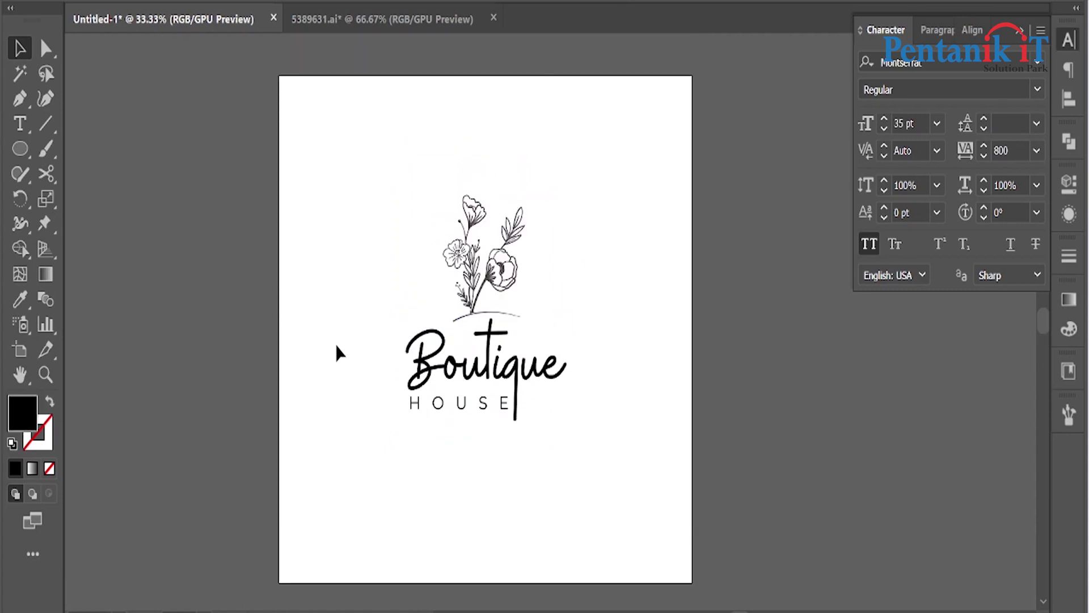